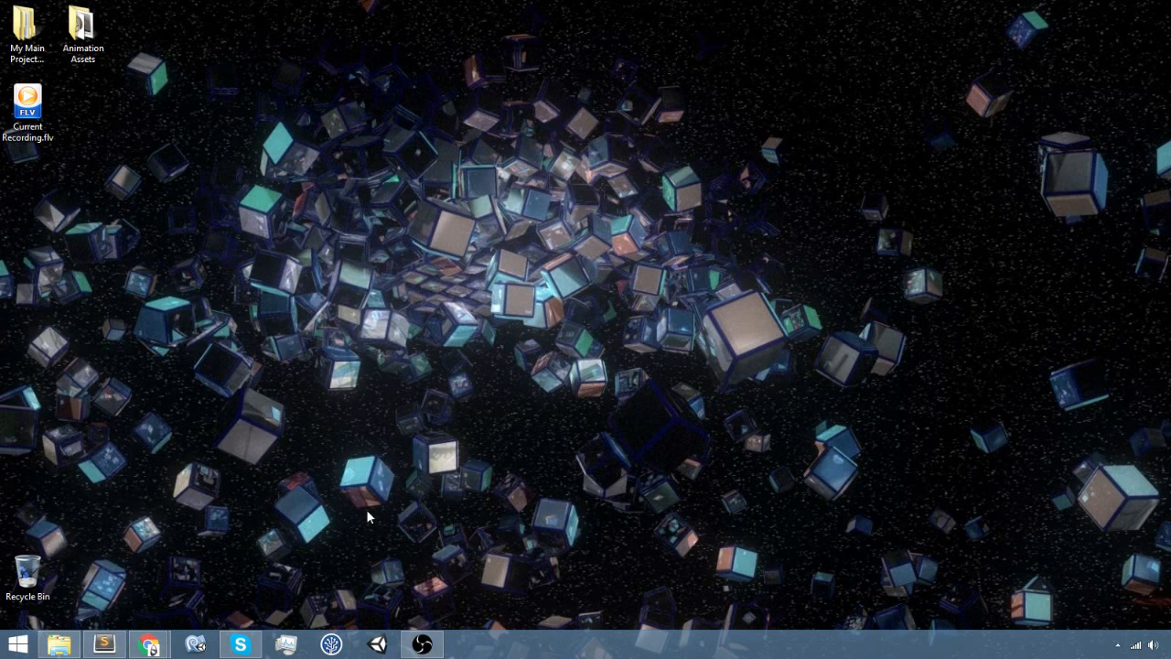
Create a new 3D Unity project named "Animation Importer" on the Desktop and maximize its editor window.
click(377, 644)
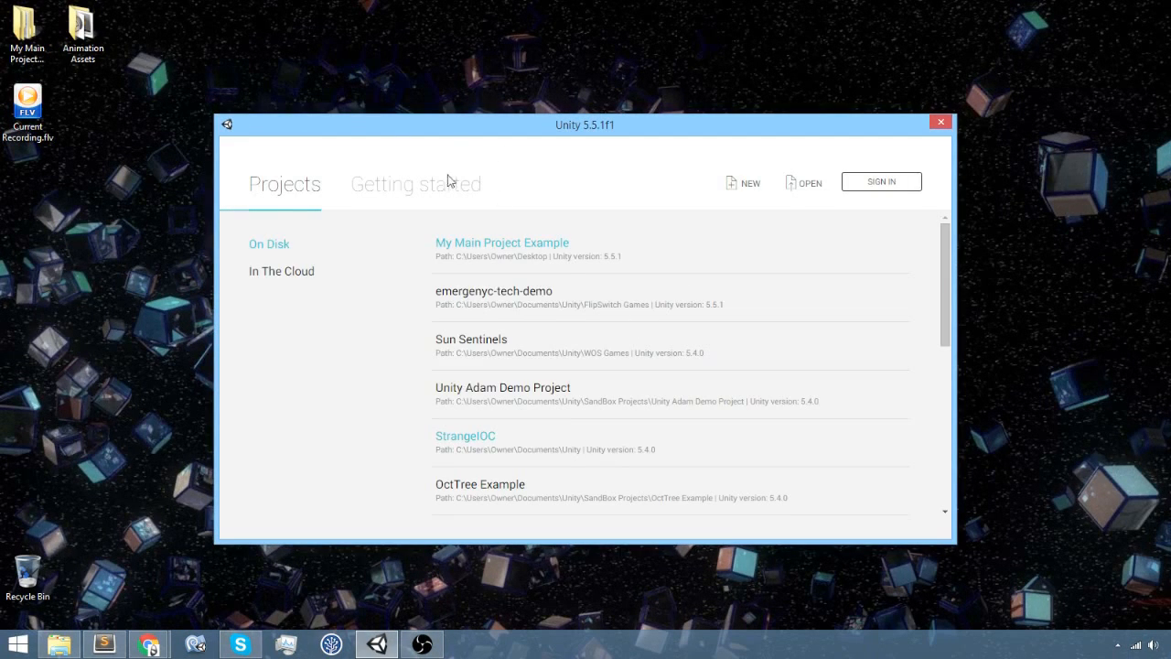
click(749, 186)
drag(572, 290, 186, 291)
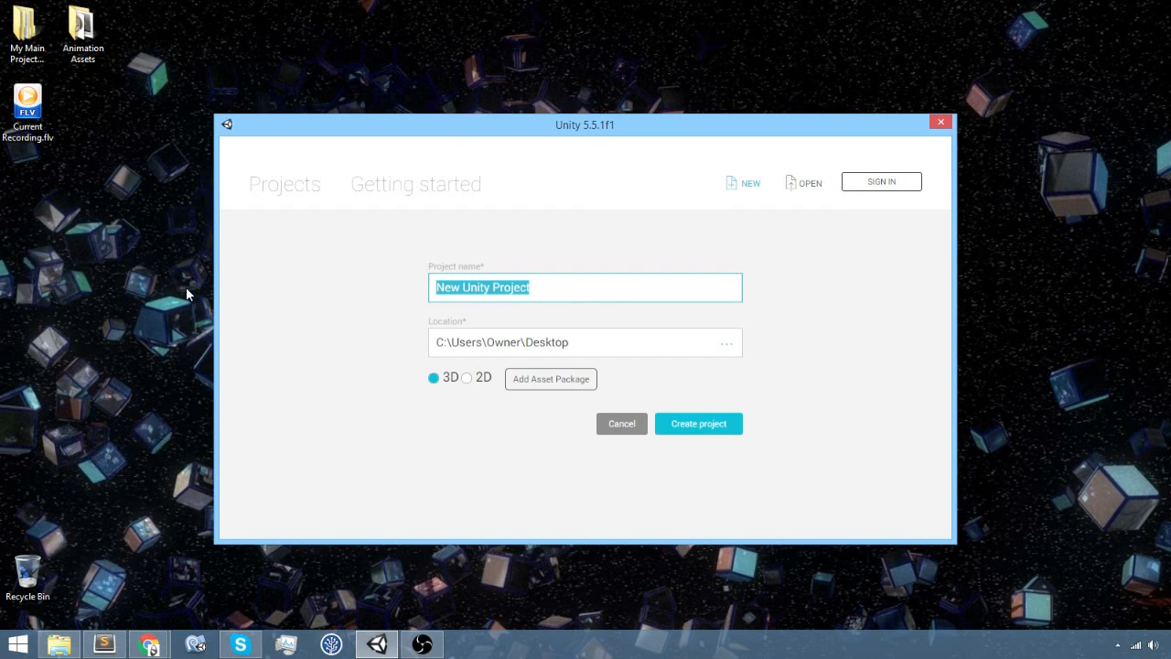
text(Anim)
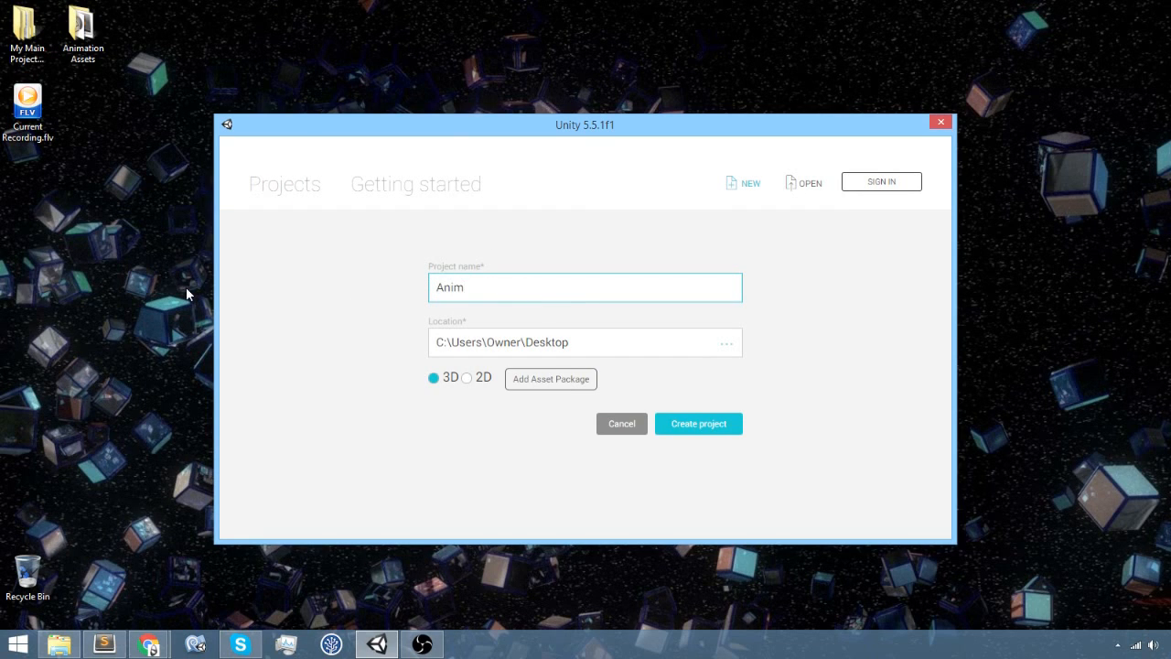
text(ation Importer)
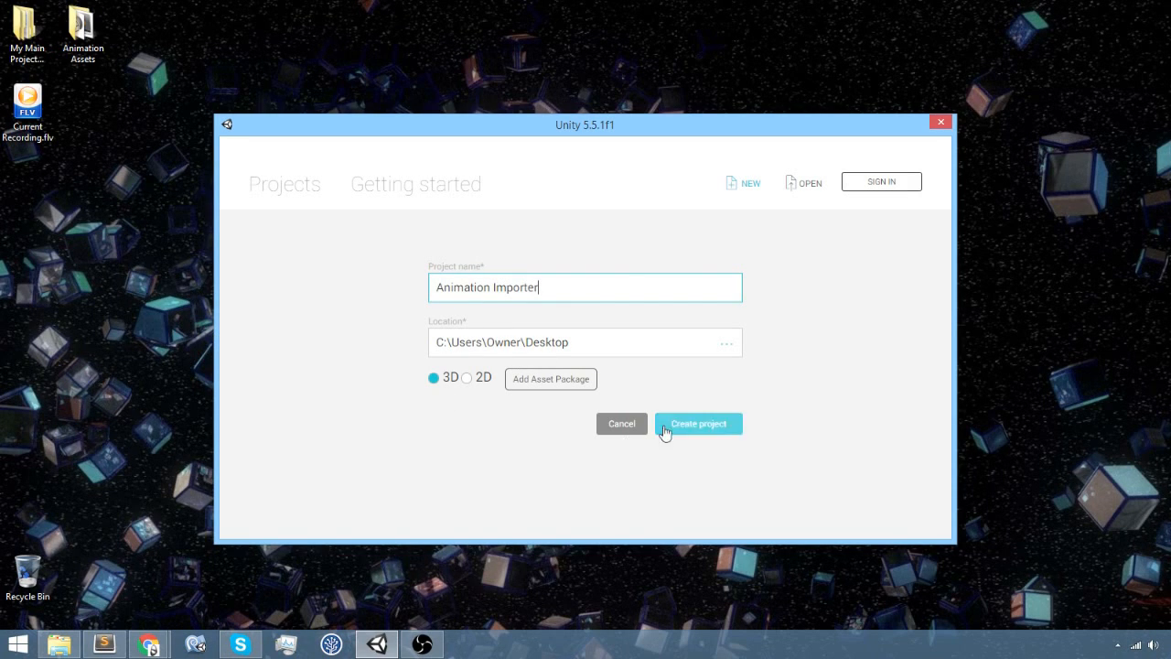
click(699, 431)
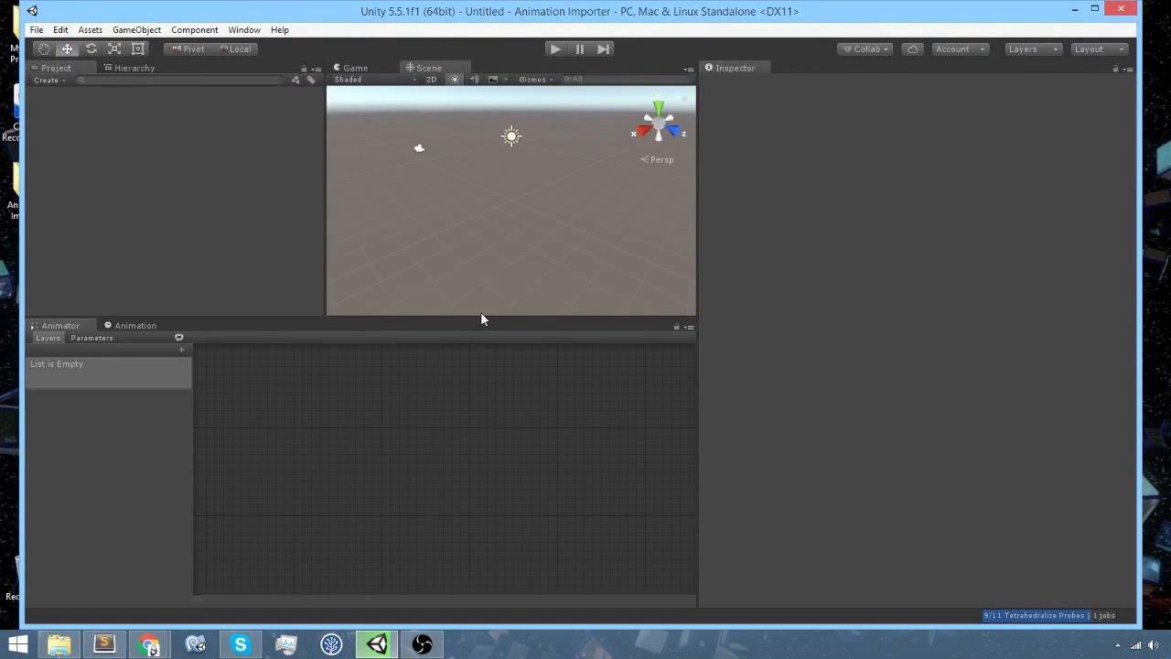
double_click(469, 16)
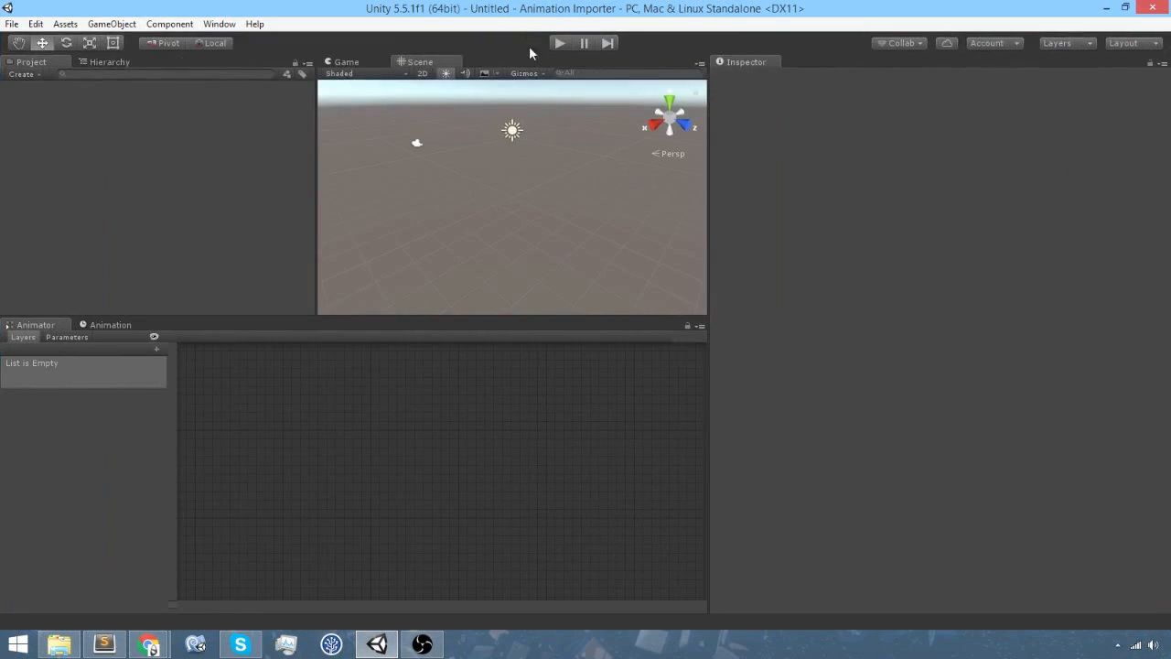
Save the untitled scene as "Main" in the project's Assets folder.
right_click(95, 152)
click(55, 137)
click(9, 24)
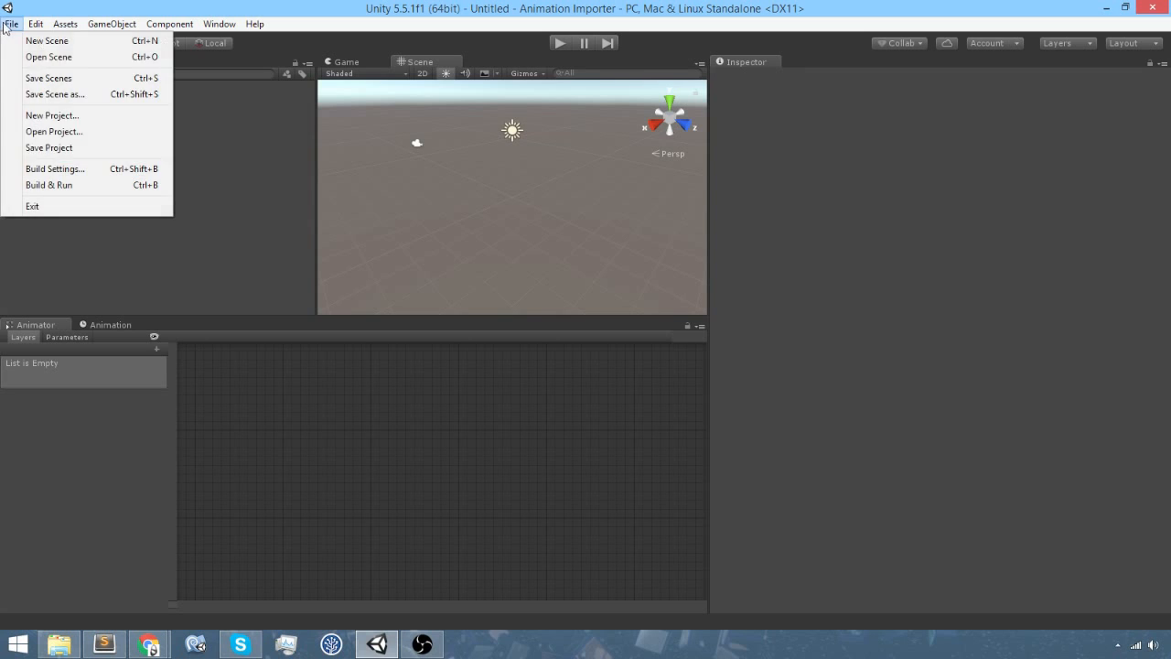
click(49, 79)
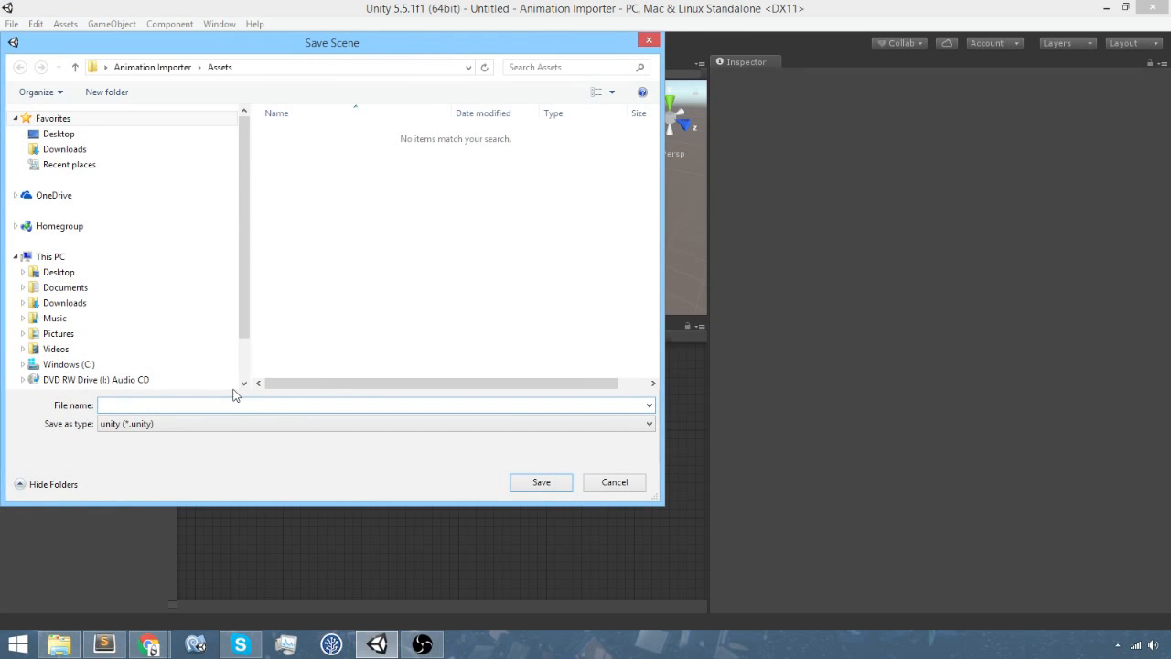
text(Main)
click(527, 482)
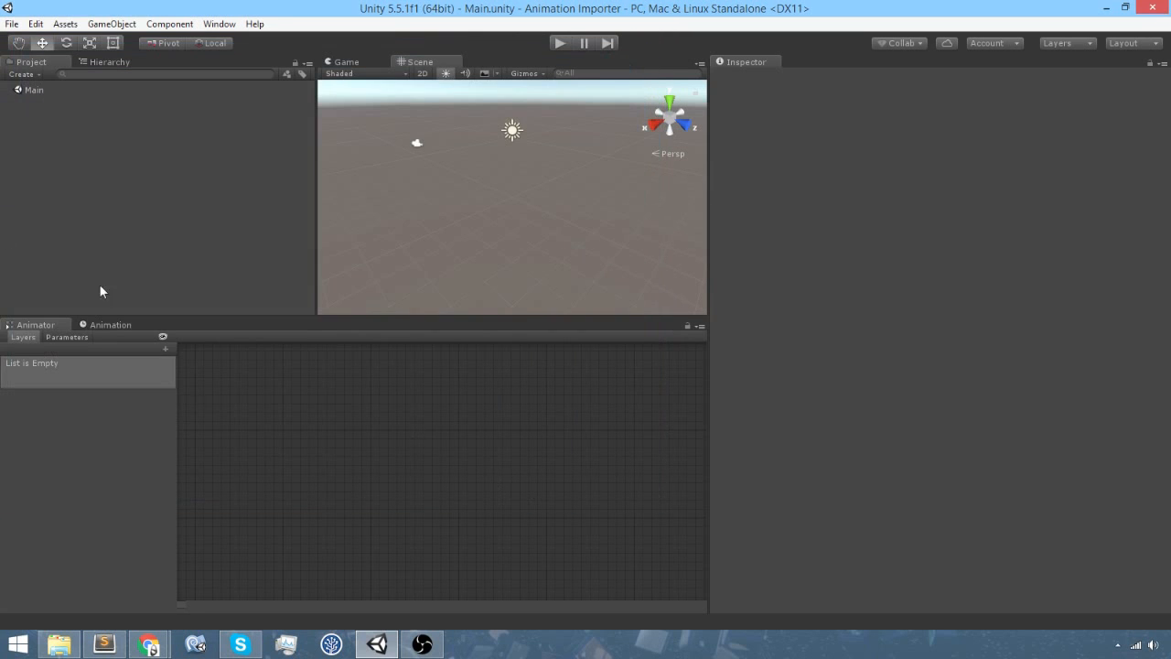
Add a 3D plane to the Main scene as the ground surface.
click(109, 64)
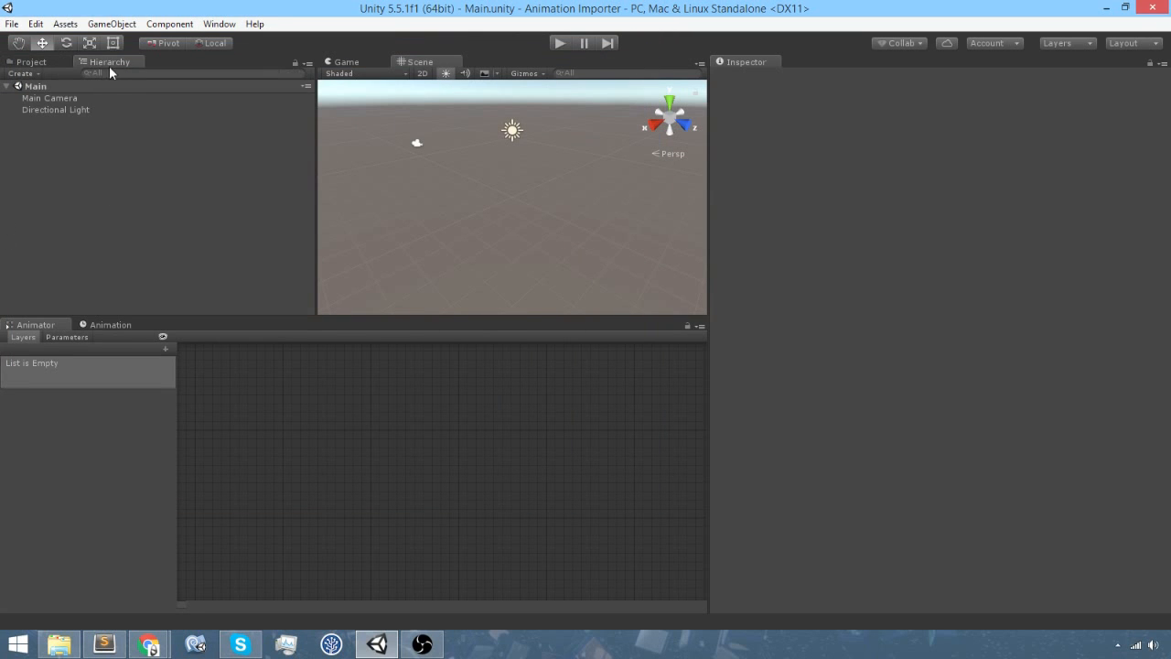
right_click(175, 170)
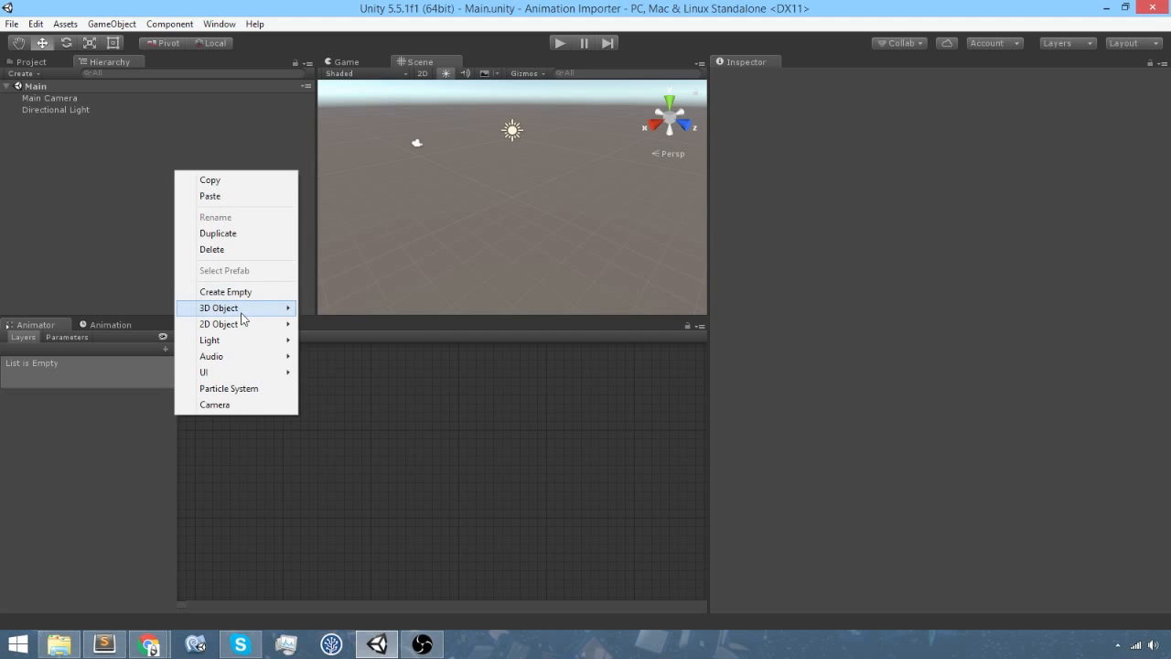
mouse_move(245, 311)
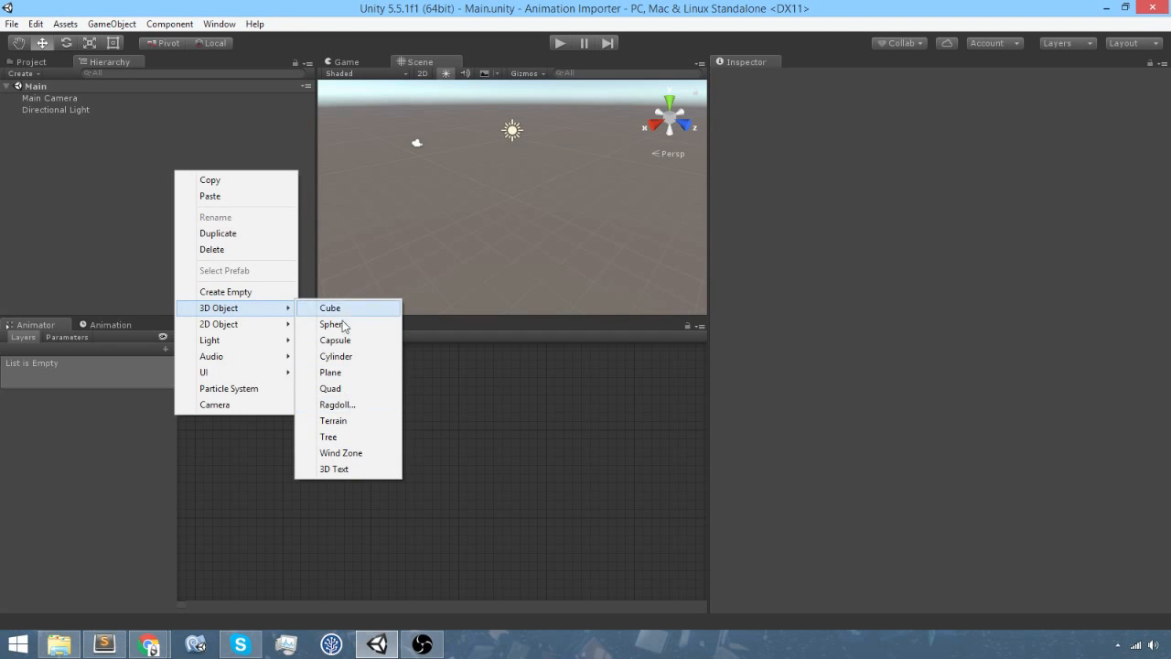
click(334, 373)
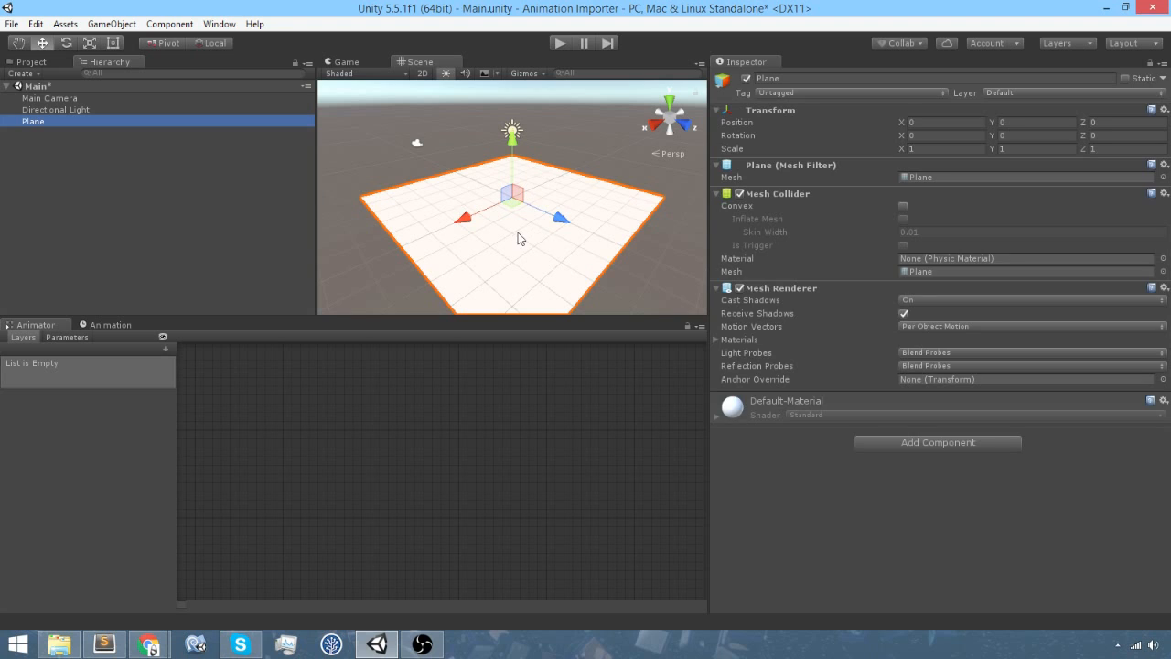
click(417, 176)
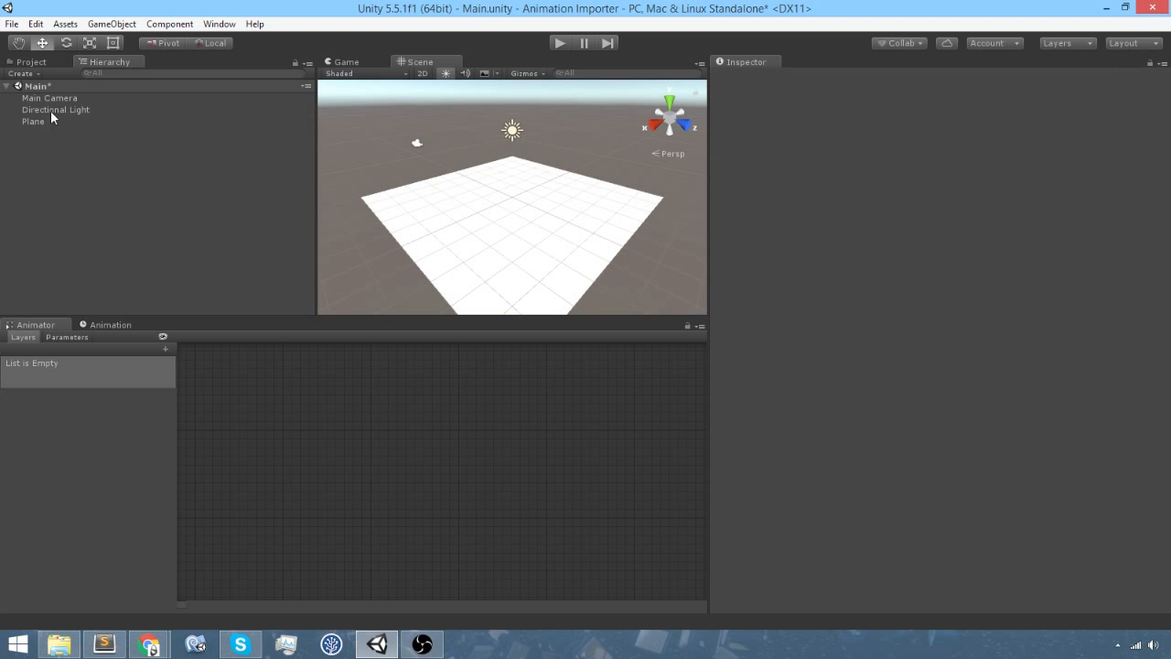
Add a cube with a Y scale of 2 and stand it on the plane at about X 0.5, Y 1, Z 3.5.
right_click(78, 163)
mouse_move(165, 309)
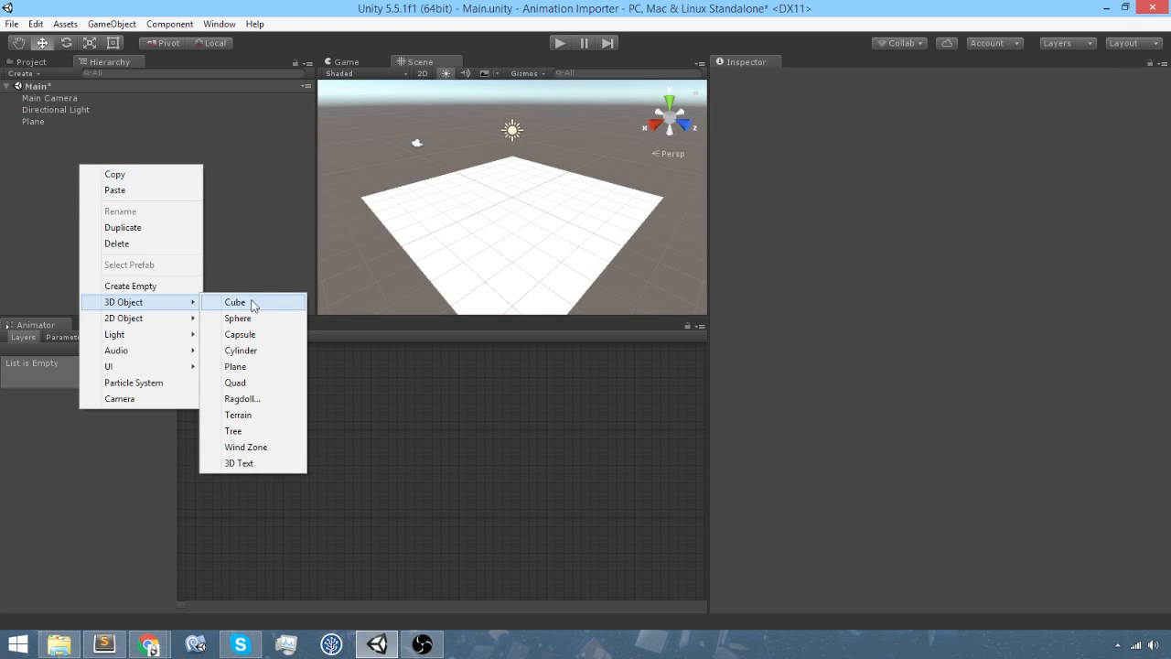
click(284, 302)
drag(514, 154, 529, 101)
click(1029, 148)
text(2)
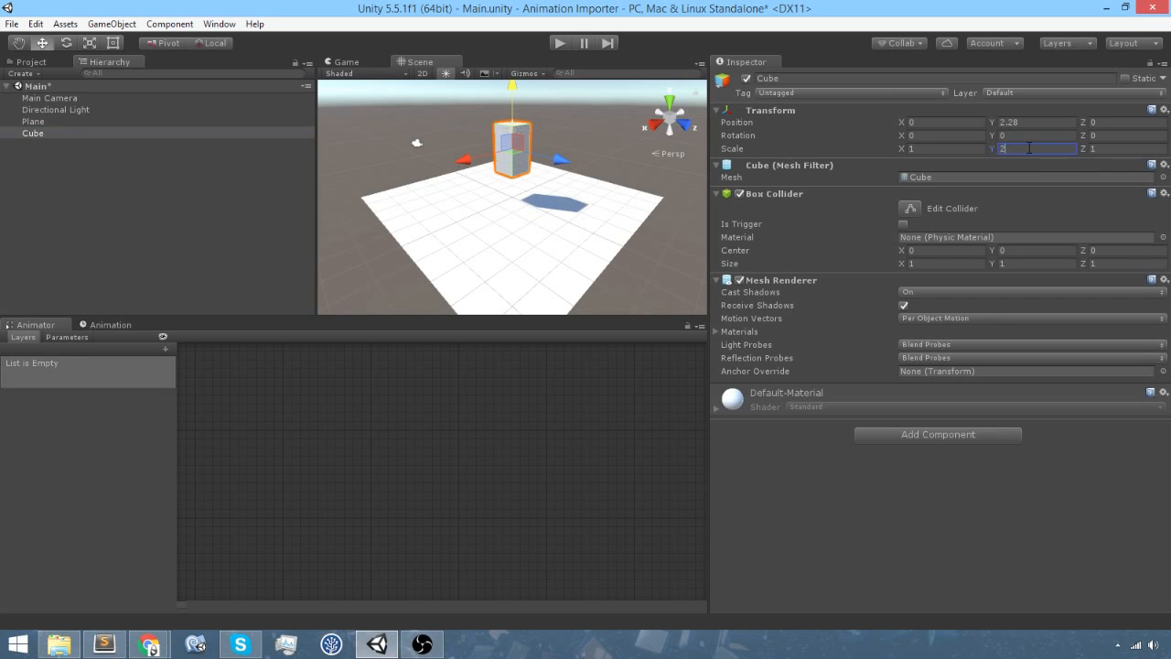
click(508, 171)
drag(508, 170, 586, 252)
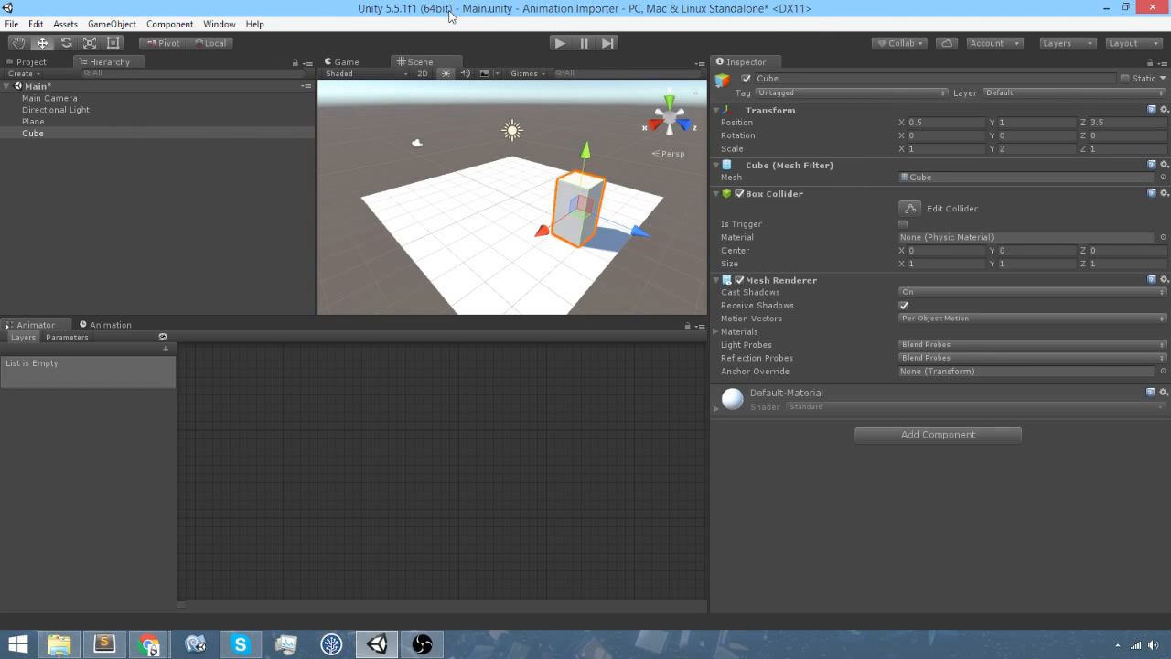
Import O_Connor_Rigged (FBX).fbx and its .meta file from the desktop's Animation Assets folder into the project assets.
drag(458, 9, 528, 197)
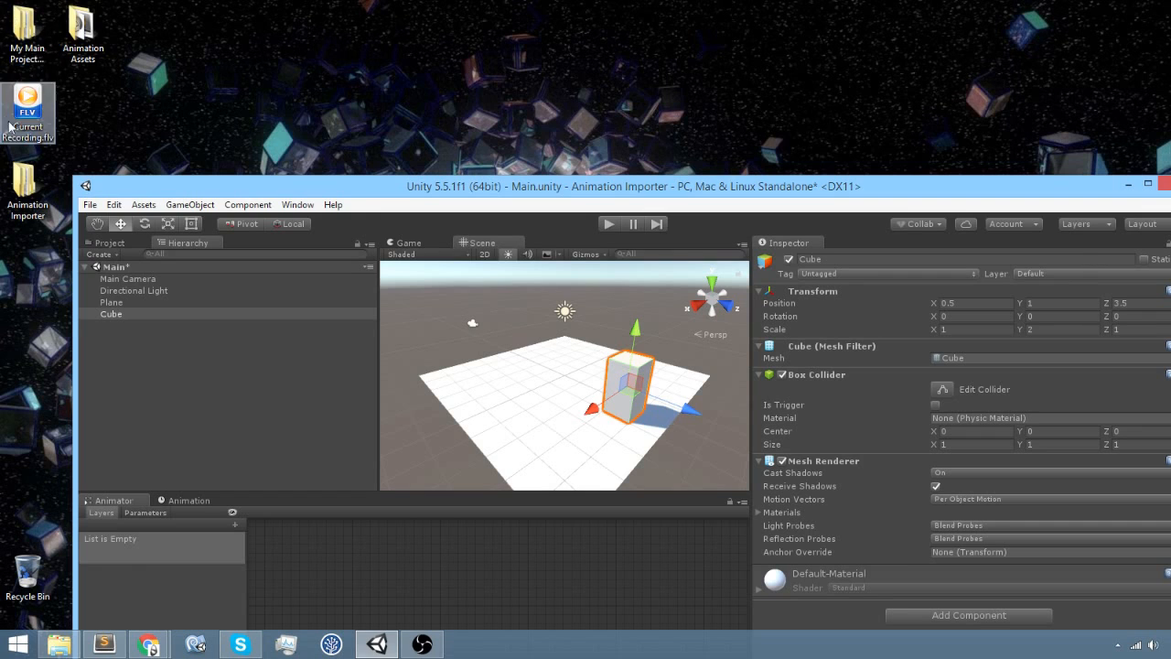
double_click(82, 32)
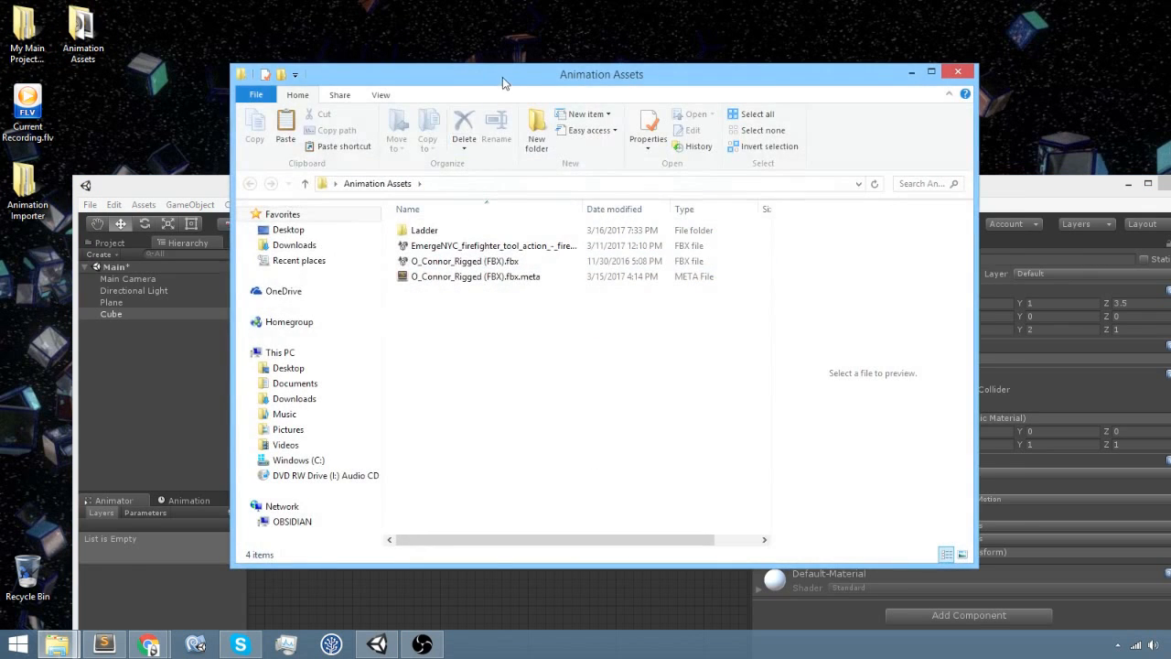
drag(502, 77, 826, 54)
drag(819, 304, 756, 243)
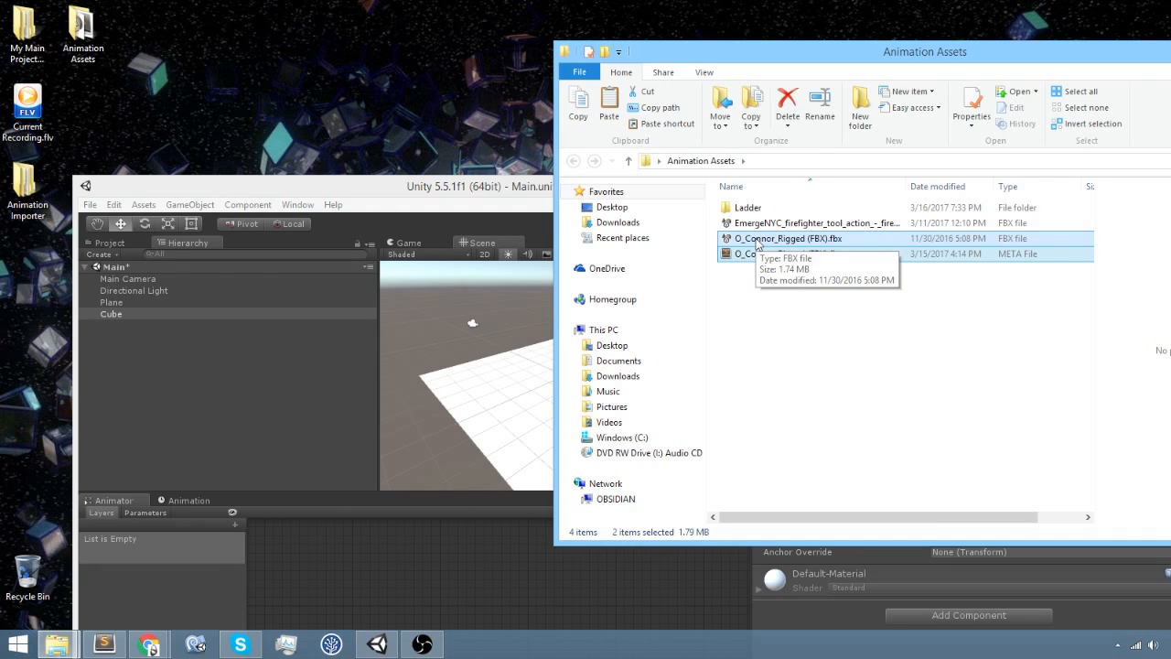
drag(756, 243, 806, 360)
click(100, 249)
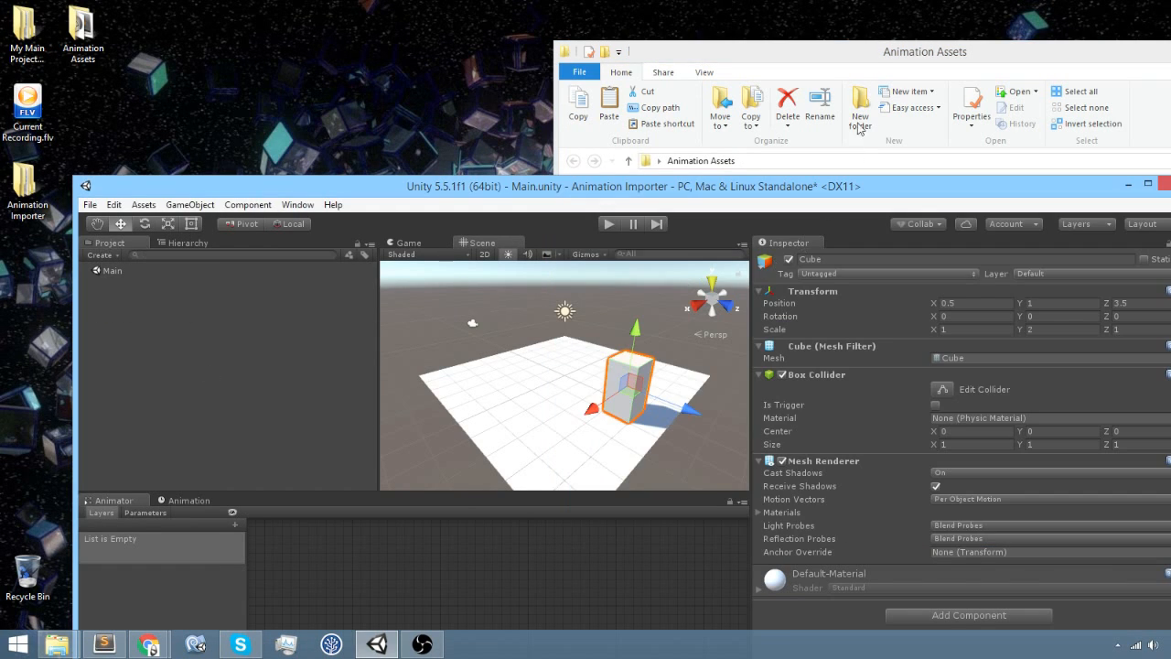
click(883, 63)
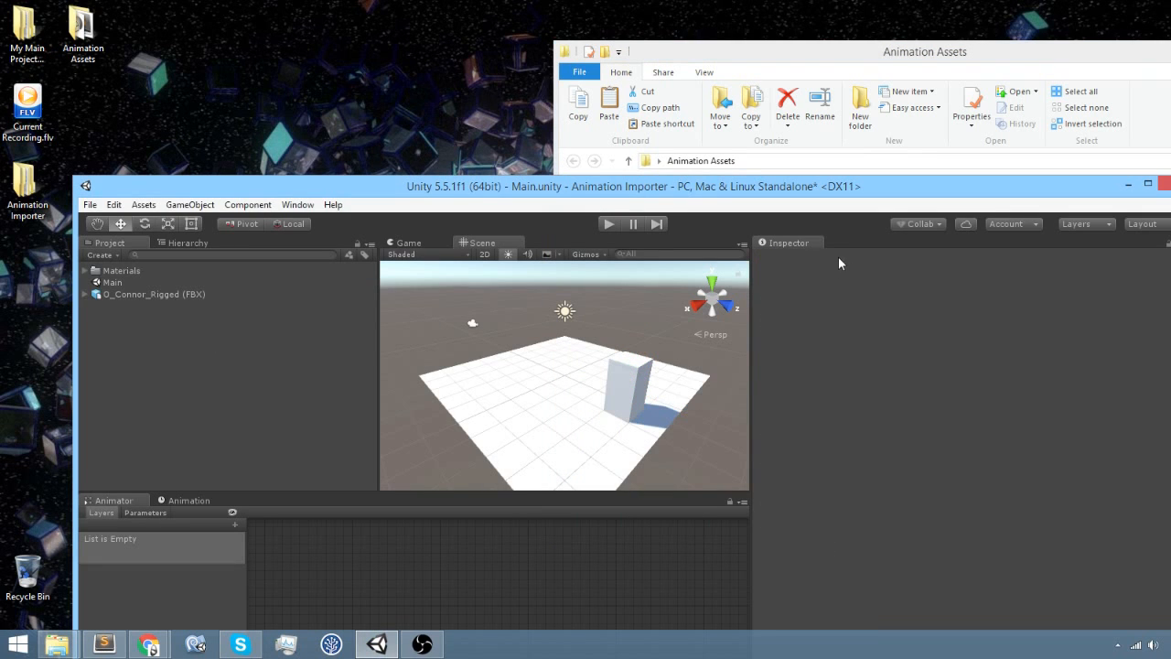
Examine the rig import settings and exposed transforms of the O_Connor_Rigged (FBX) model.
click(914, 144)
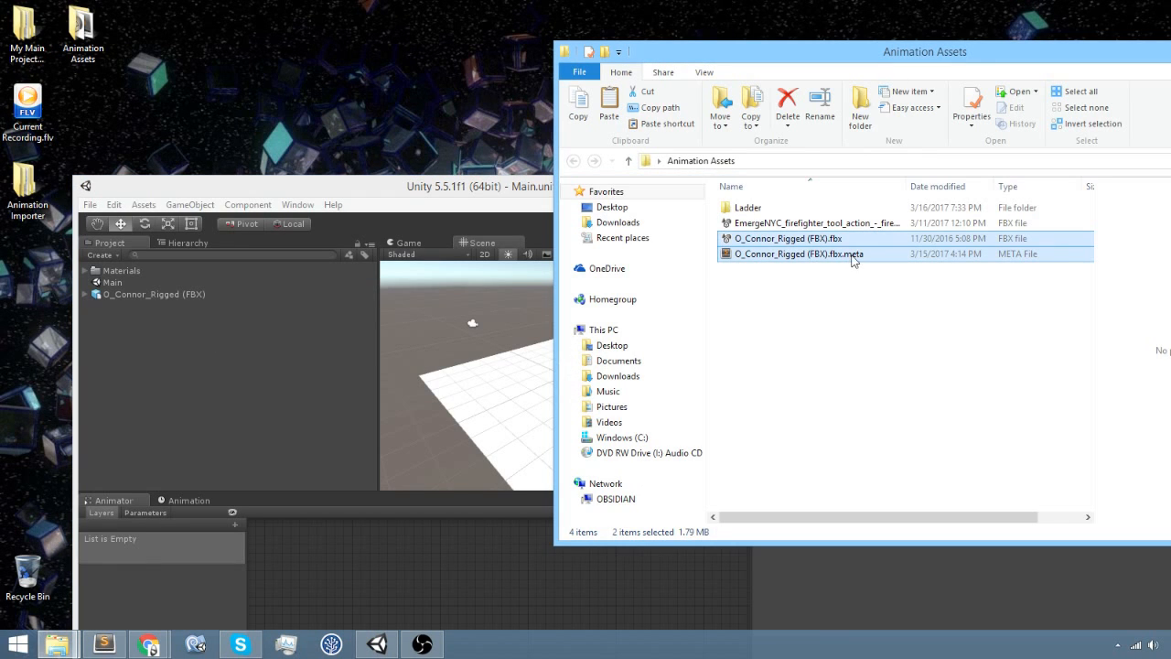
click(844, 580)
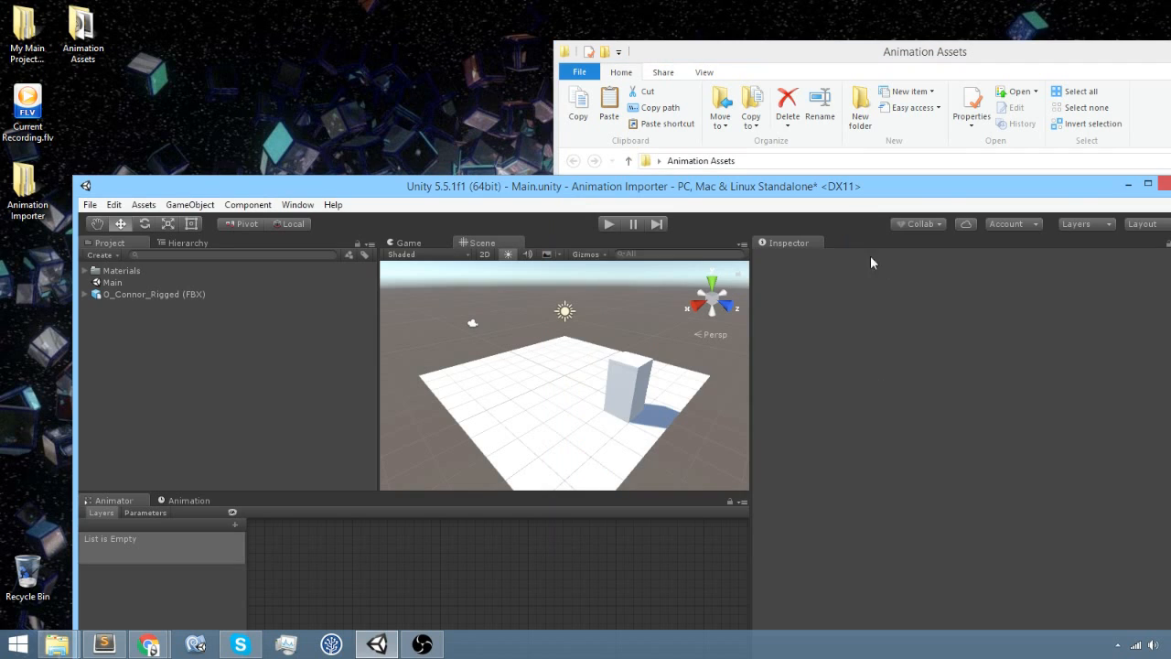
click(146, 294)
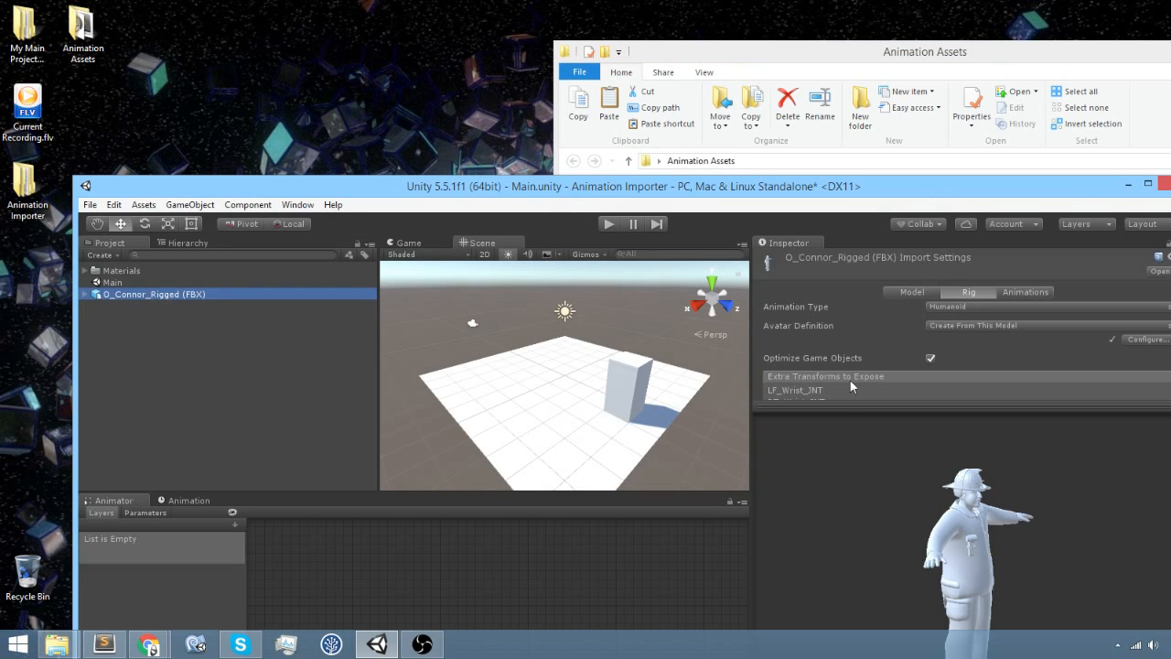
scroll(833, 347, down, 3)
scroll(838, 297, up, 3)
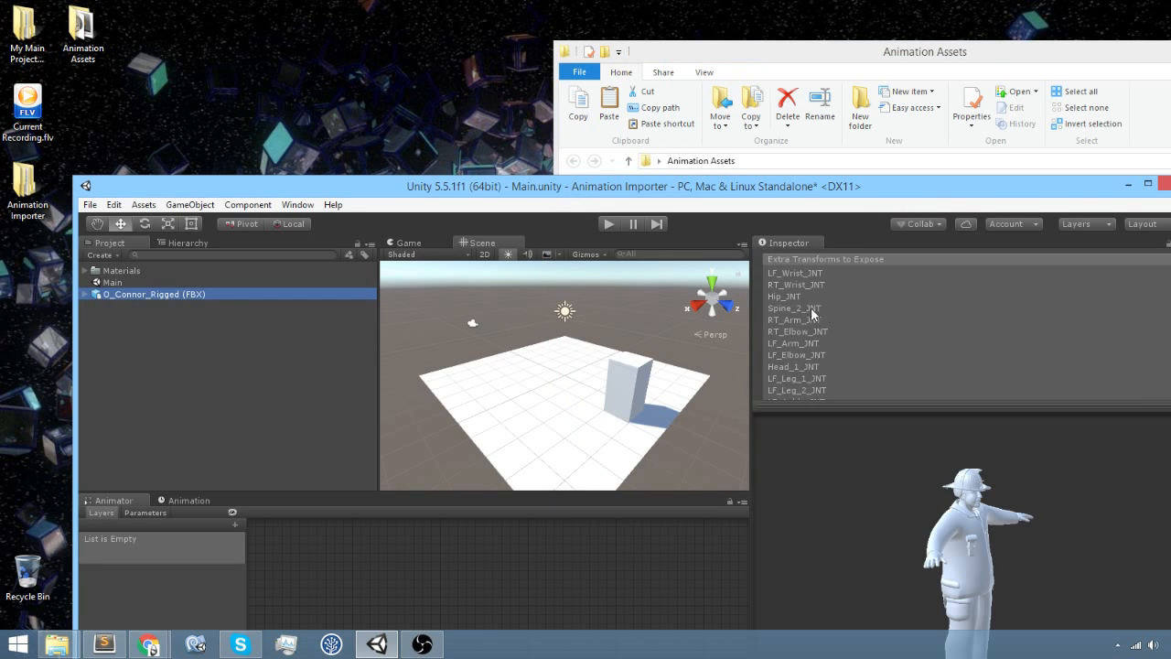
Move the Animation Assets window aside, maximize the Unity editor and check the character model's Scale Factor import setting.
click(807, 53)
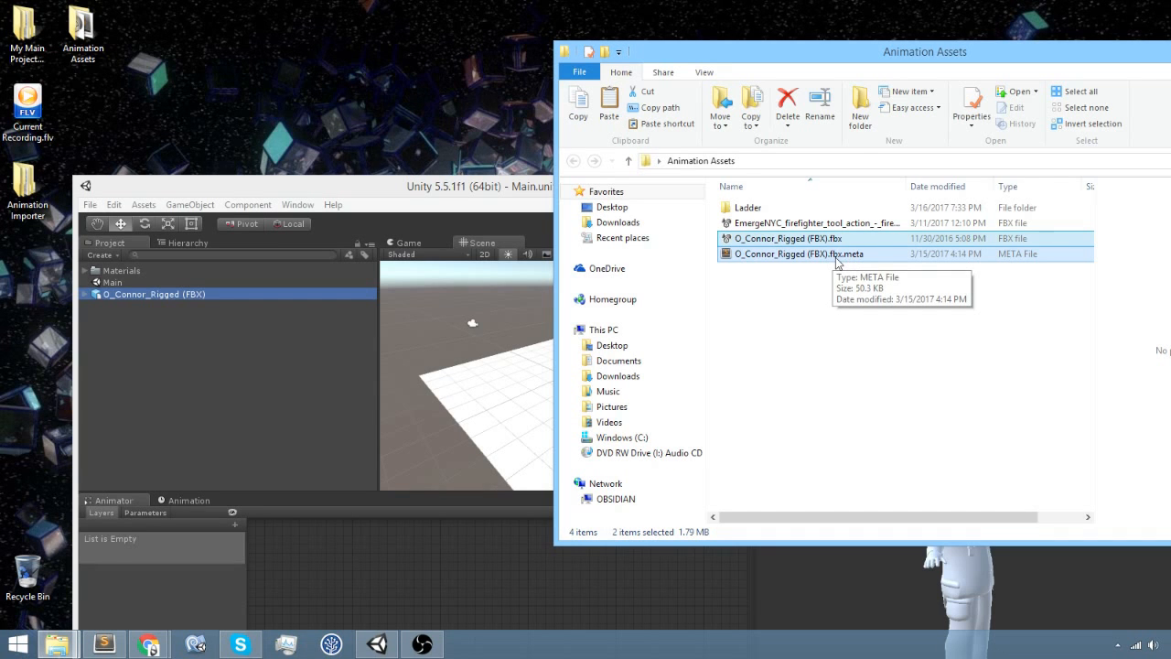
drag(874, 53, 317, 72)
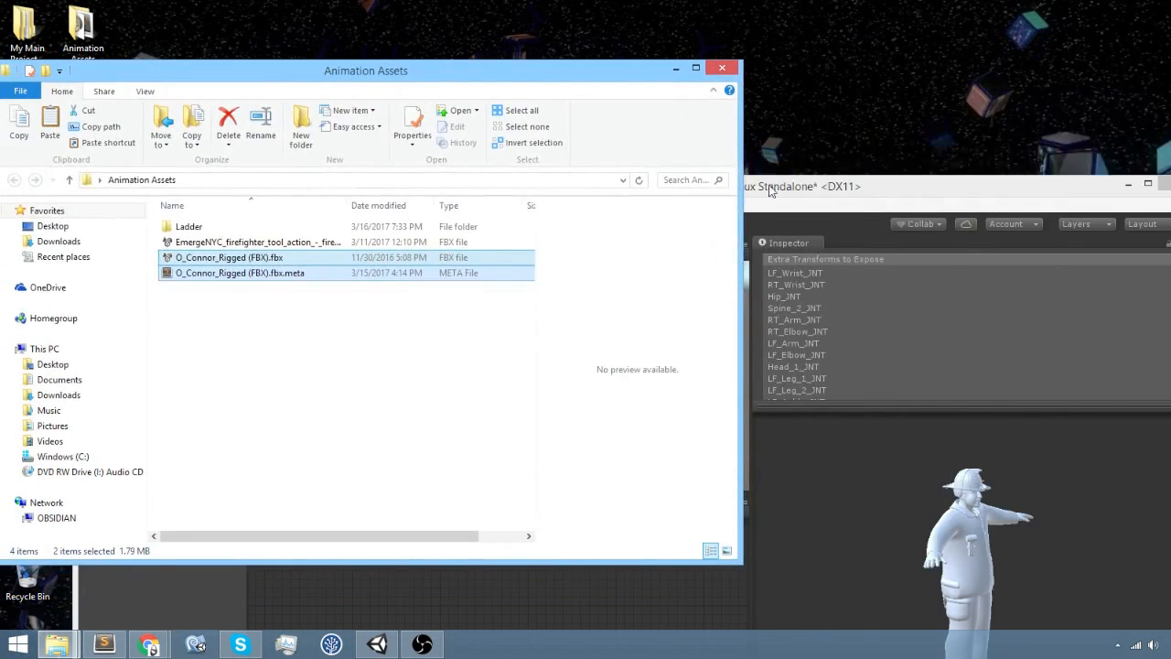
drag(871, 193, 841, 1)
scroll(854, 188, up, 3)
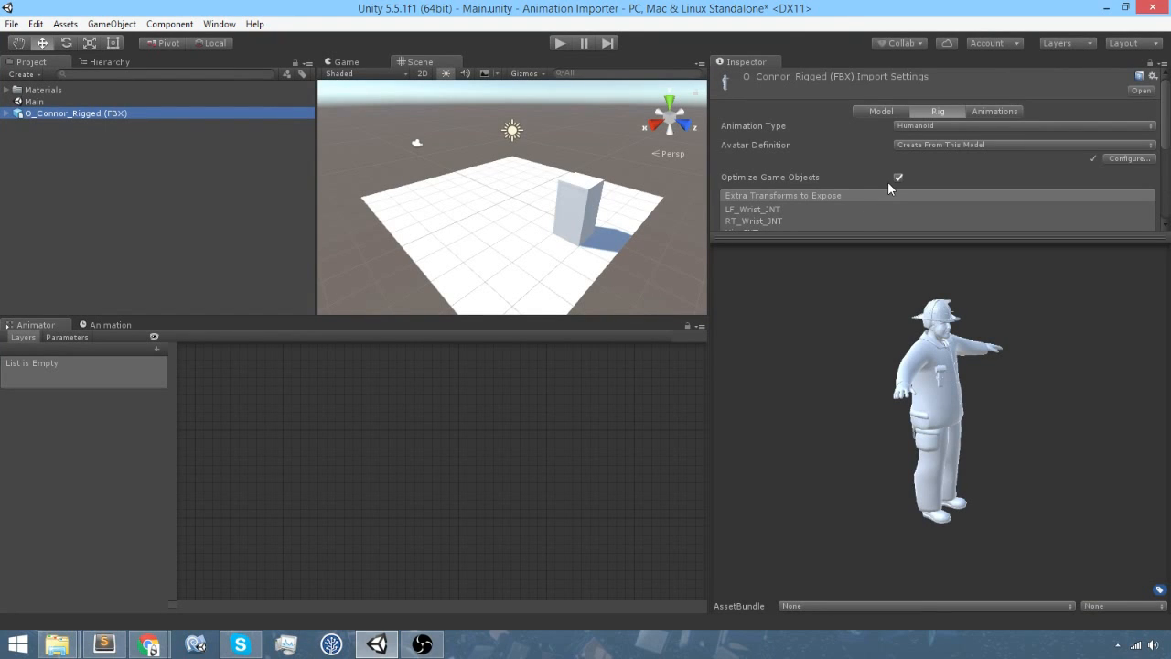
click(881, 108)
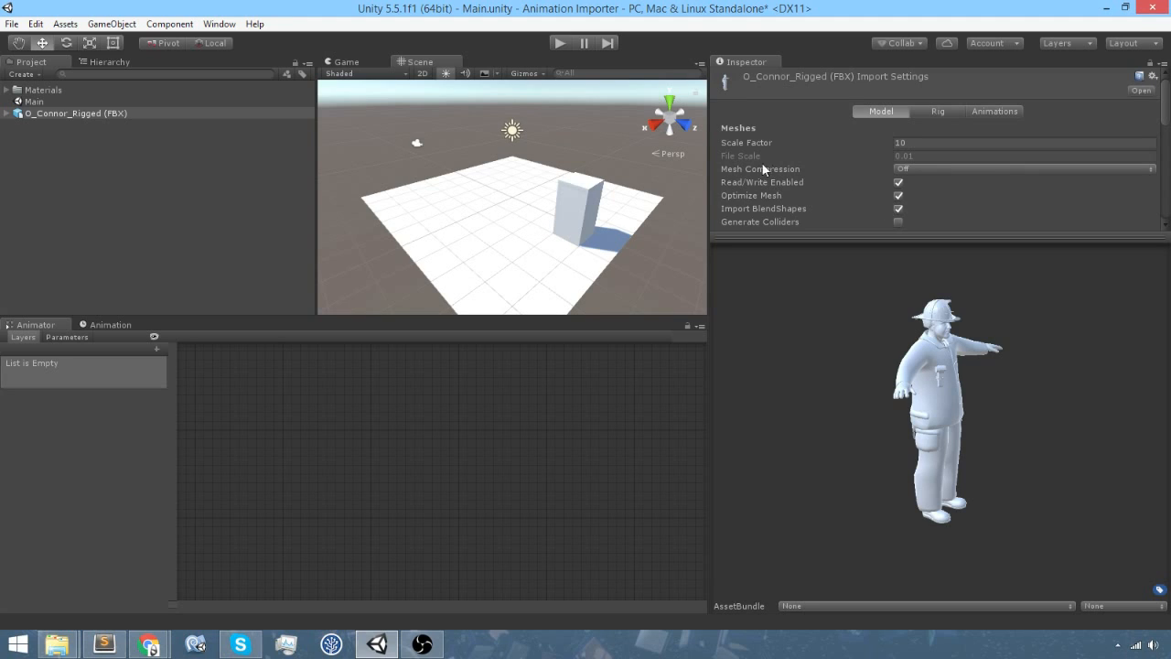
click(910, 143)
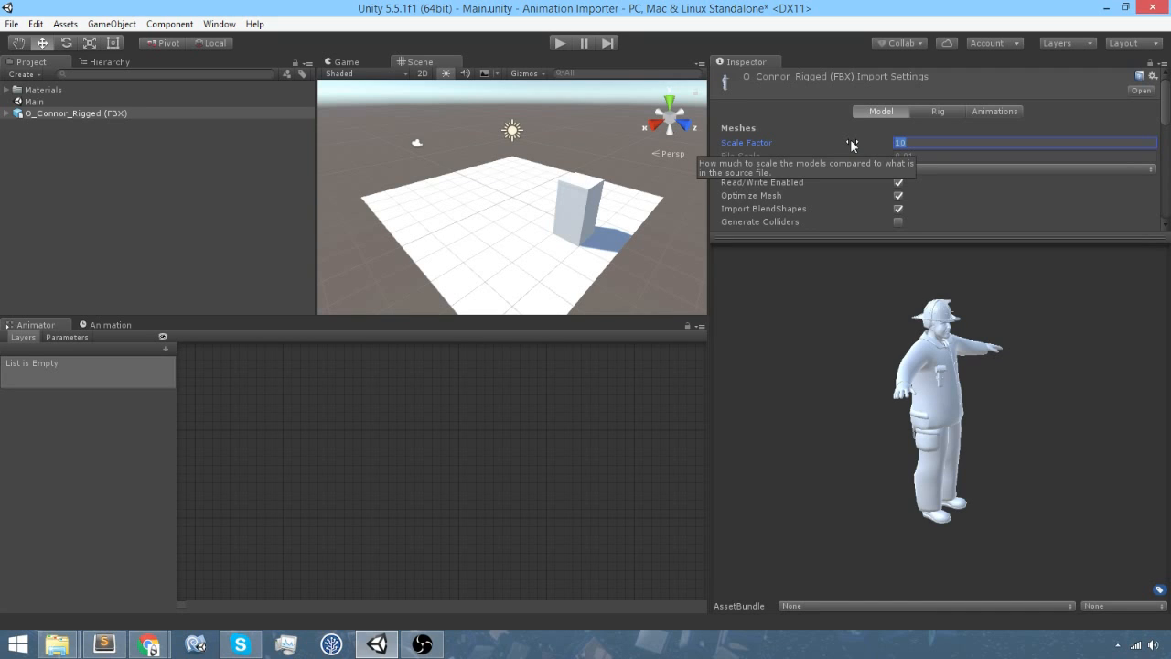
Place the O_Connor_Rigged (FBX) character on the plane beside the cube, at about X 0.58, Z 0.58.
drag(72, 114, 552, 223)
scroll(552, 223, up, 7)
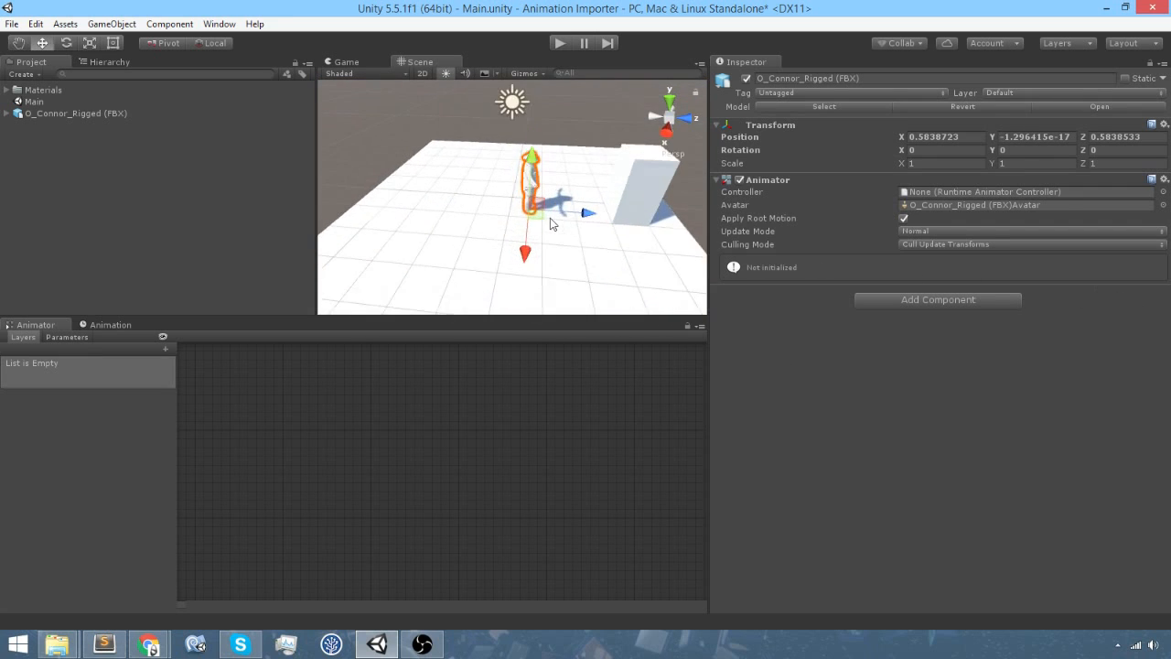
scroll(549, 223, down, 2)
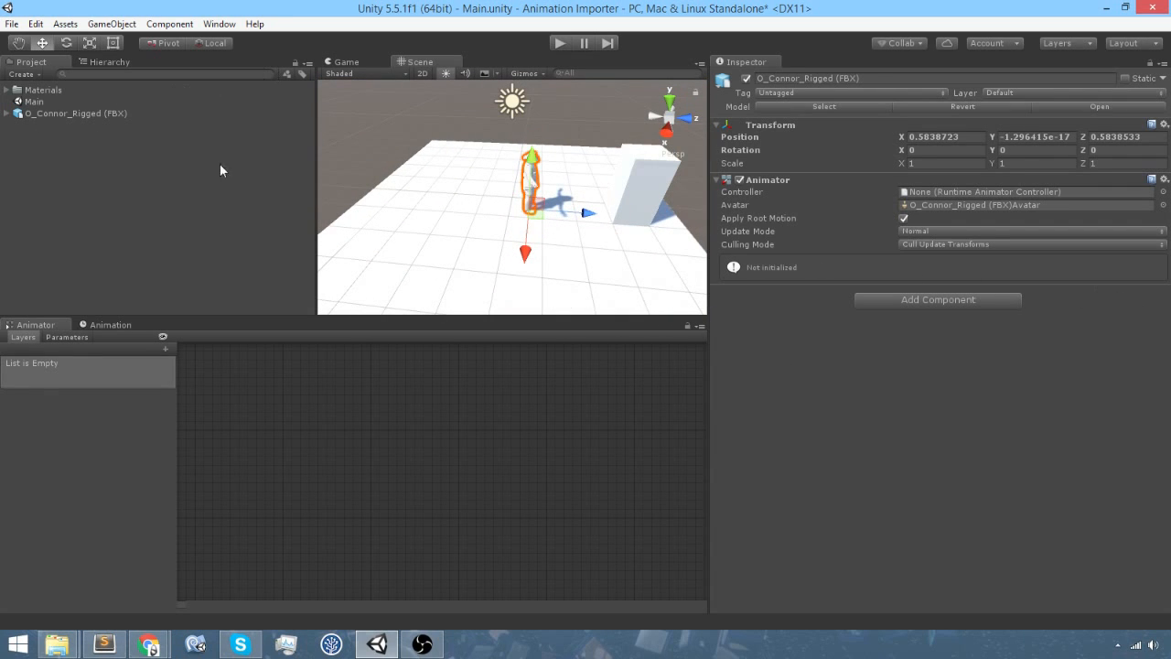
Create a new Animator Controller in the project assets and name it Firefighter Animator.
click(89, 62)
click(62, 63)
click(1001, 191)
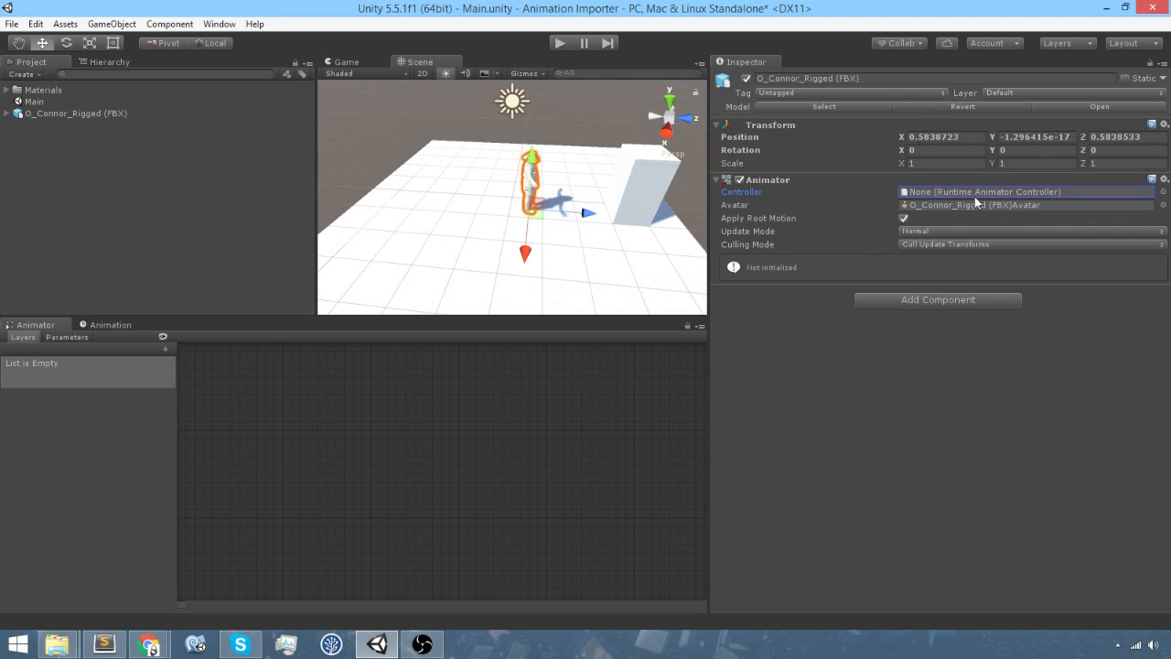
right_click(85, 198)
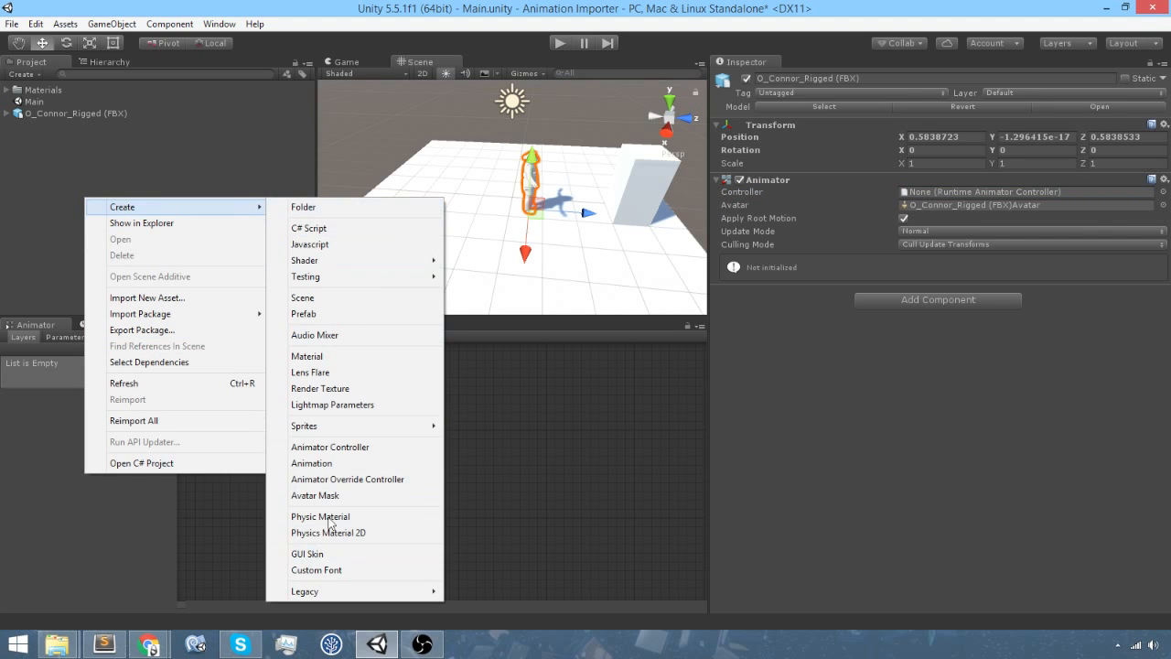
click(339, 447)
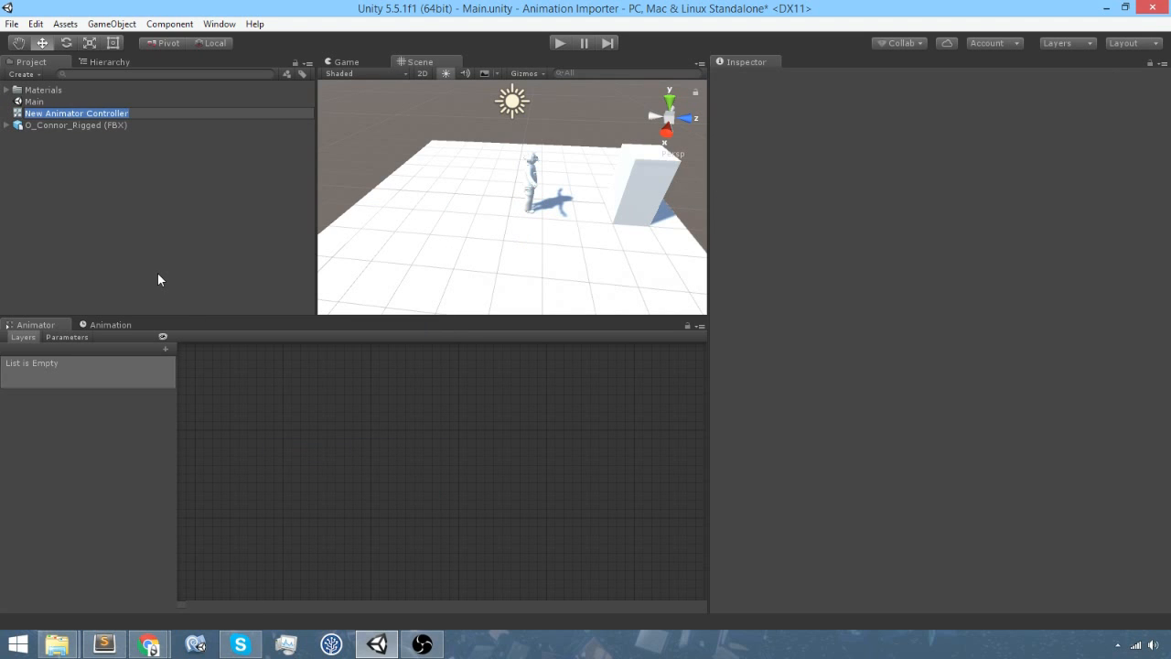
text(Fi)
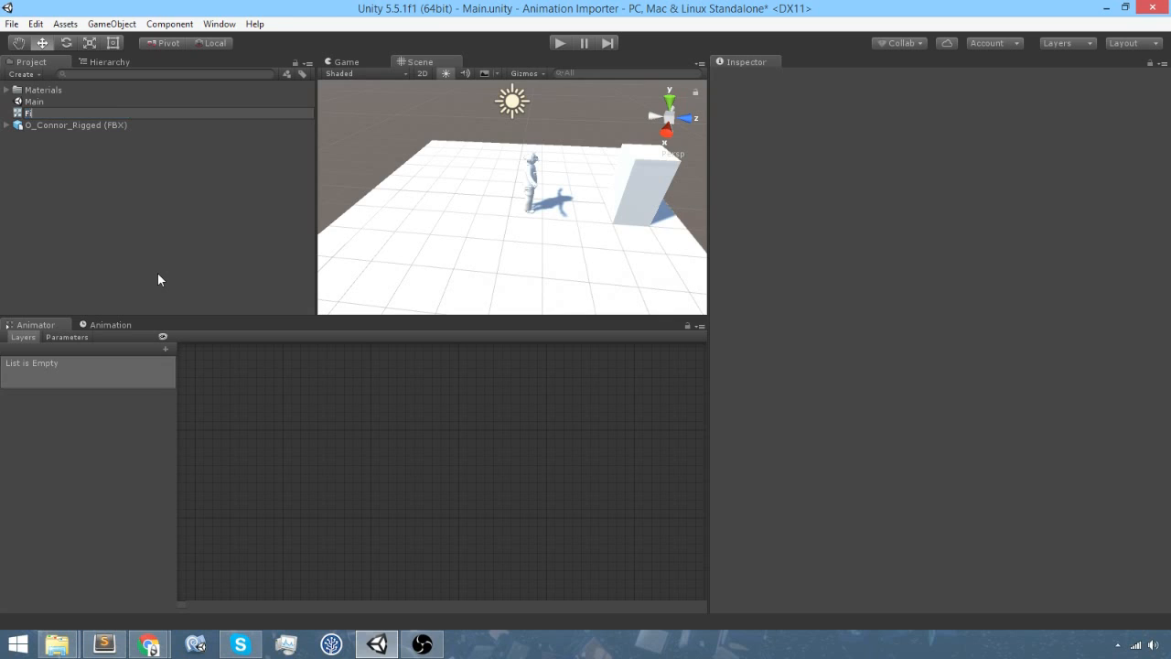
text(refighter Animator)
key(Return)
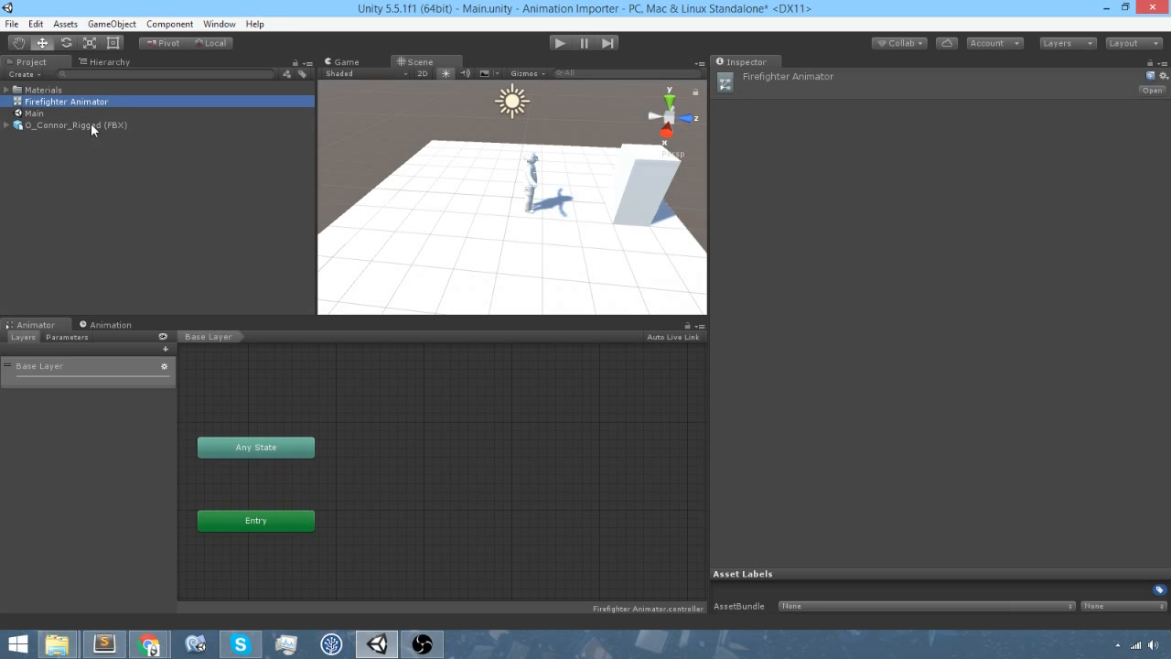
Dock the Project panel beside the Animator panel and assign Firefighter Animator as the controller of the O_Connor_Rigged (FBX) character in the scene.
click(90, 126)
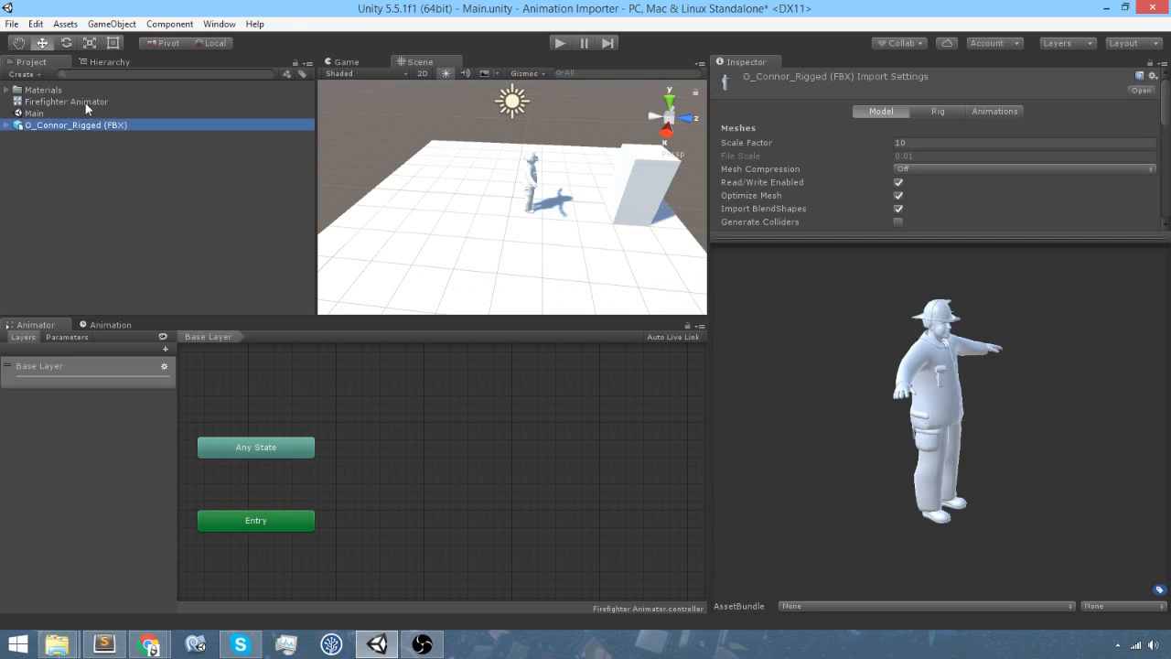
click(110, 62)
click(58, 60)
click(114, 62)
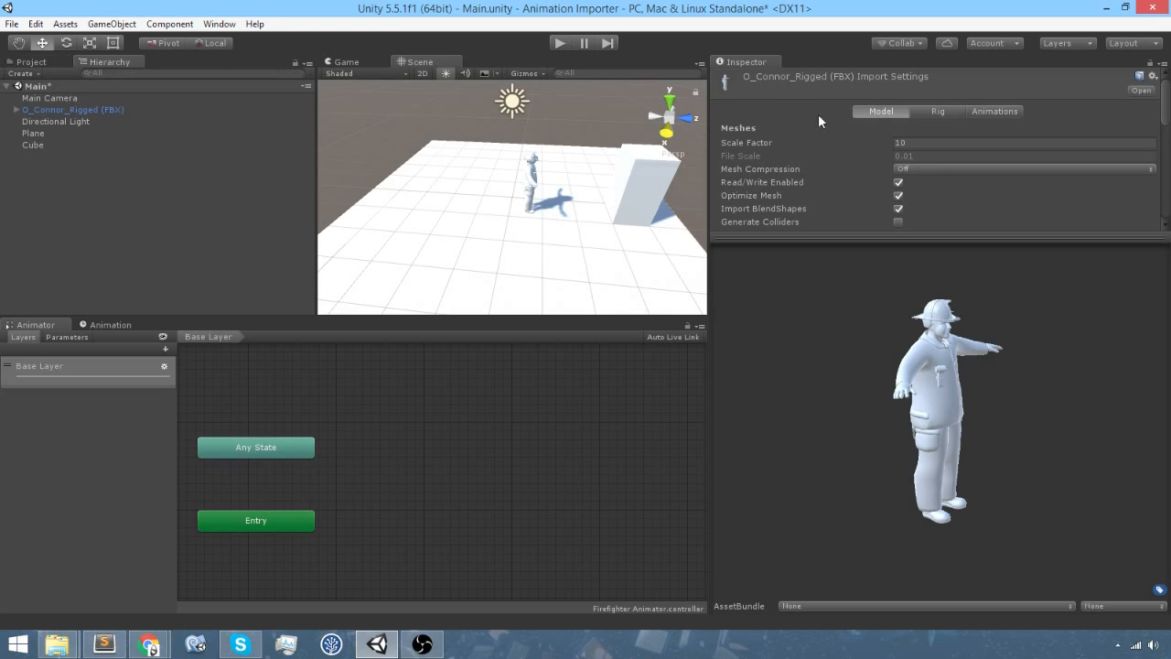
click(110, 110)
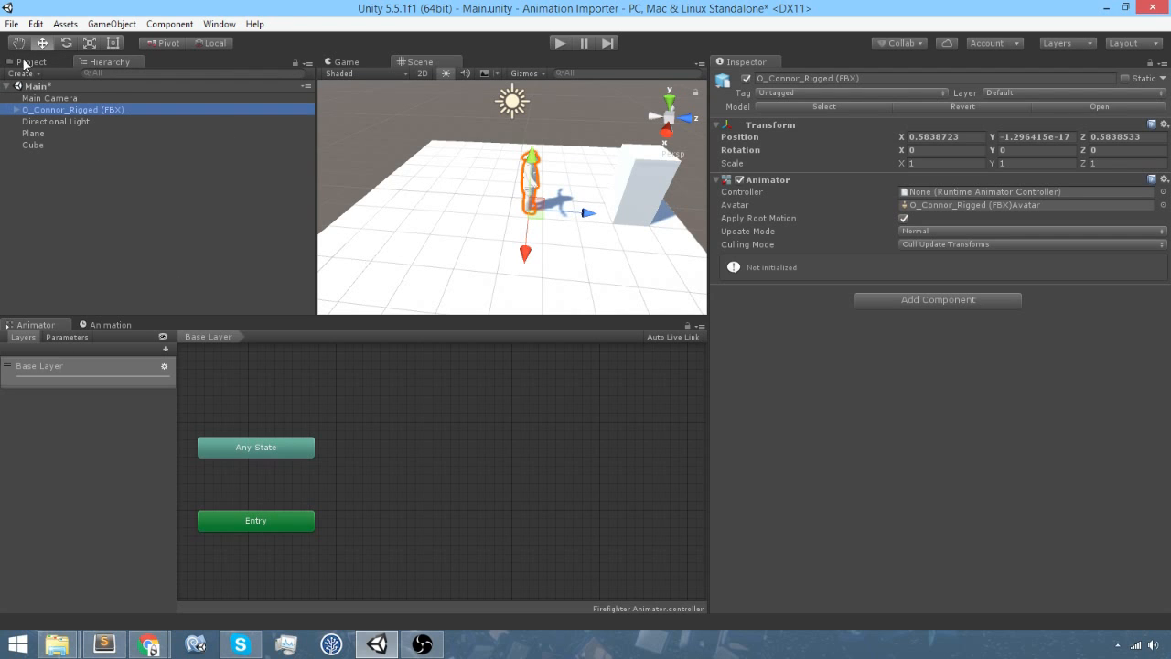
drag(22, 62, 125, 308)
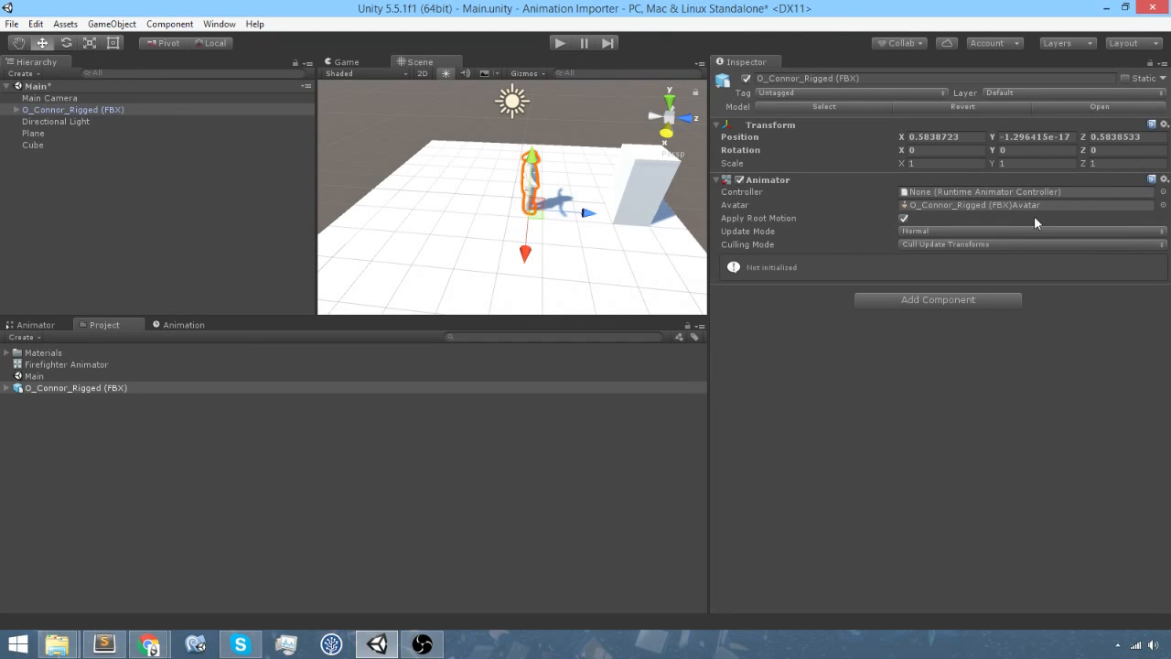
click(1163, 191)
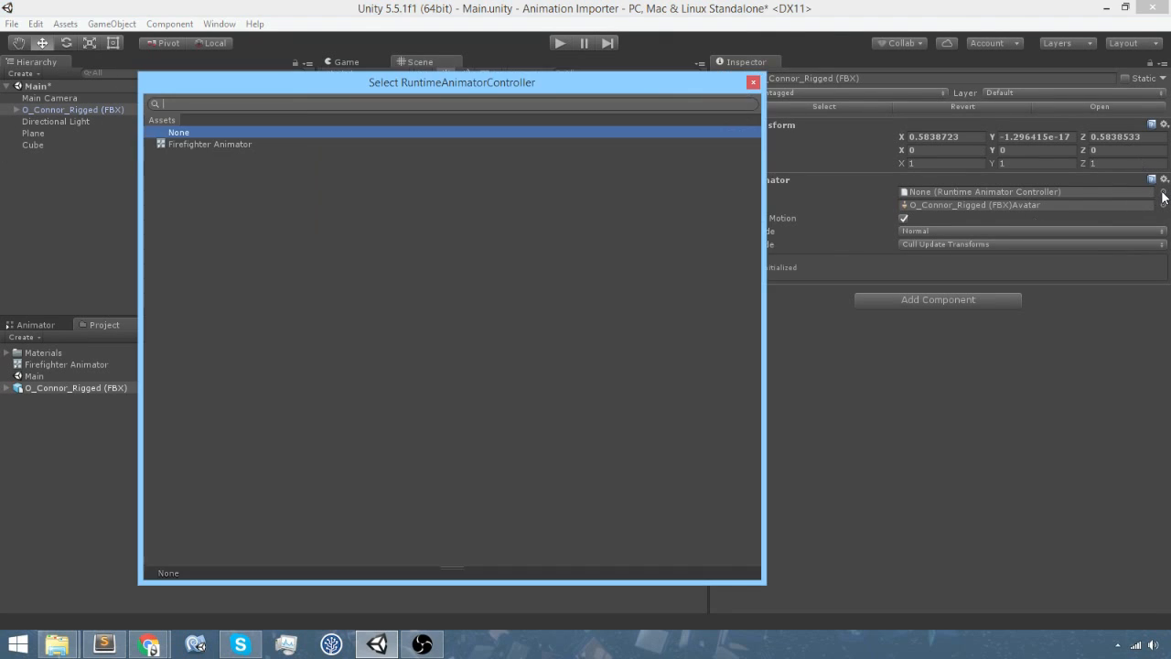
double_click(238, 144)
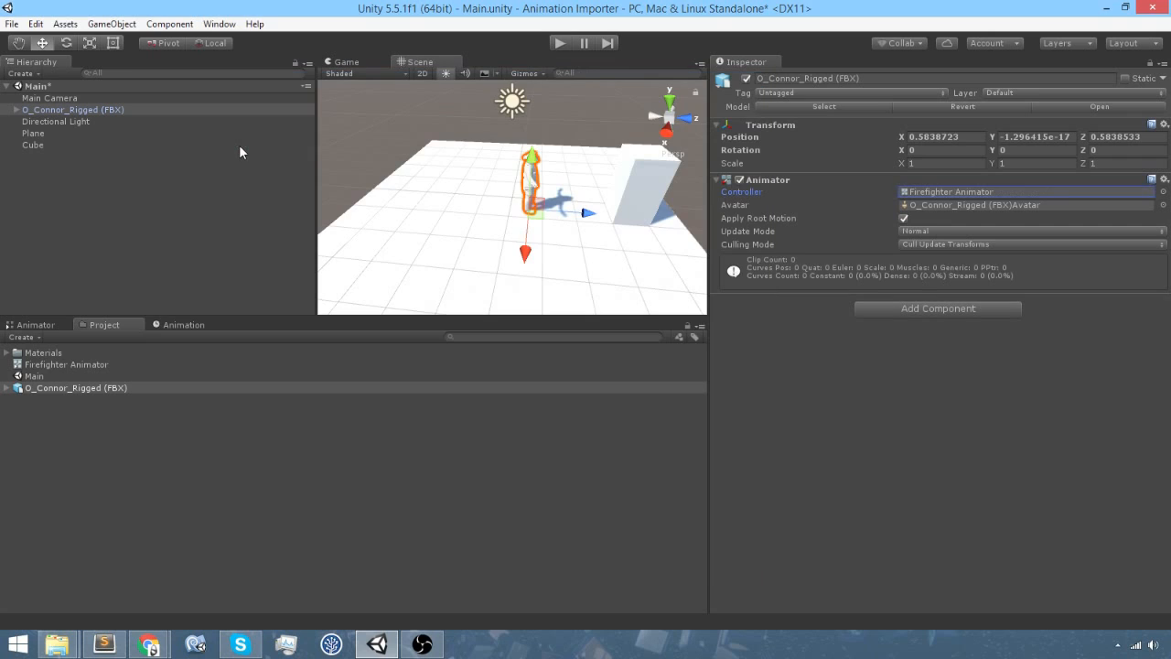
click(35, 325)
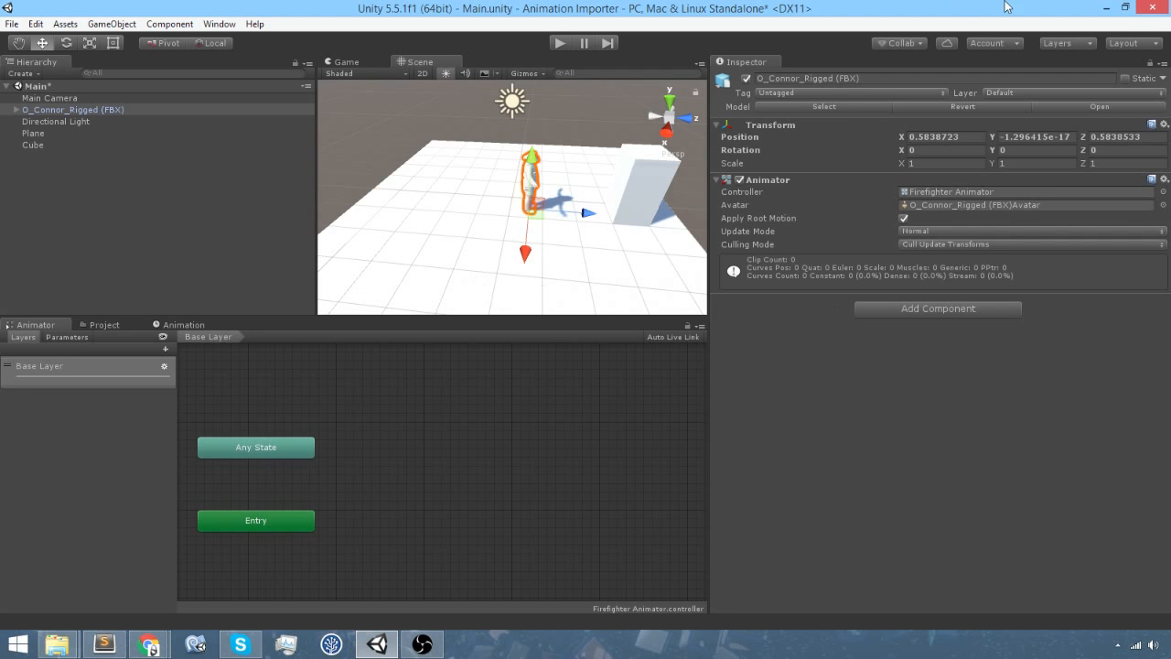
Import the EmergeNYC_firefighter_tool_action_-_fire_extinguisher_walk FBX from the Animation Assets folder into the project assets and maximize the Unity editor again.
drag(892, 8, 955, 283)
drag(447, 75, 889, 12)
drag(373, 282, 331, 161)
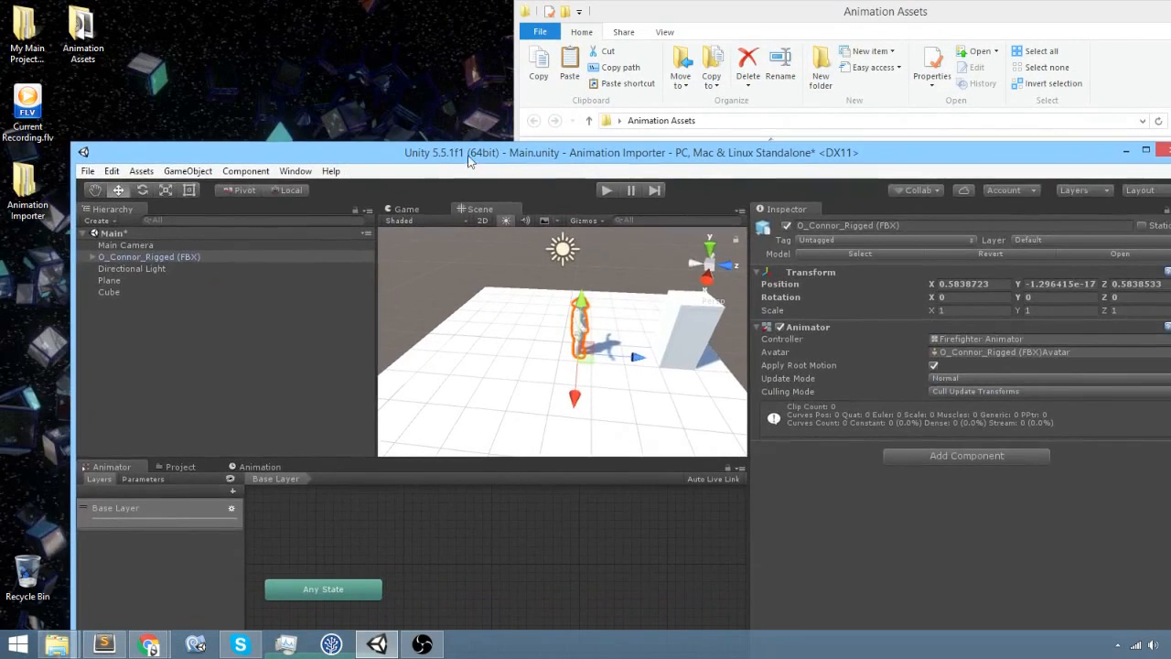
click(753, 16)
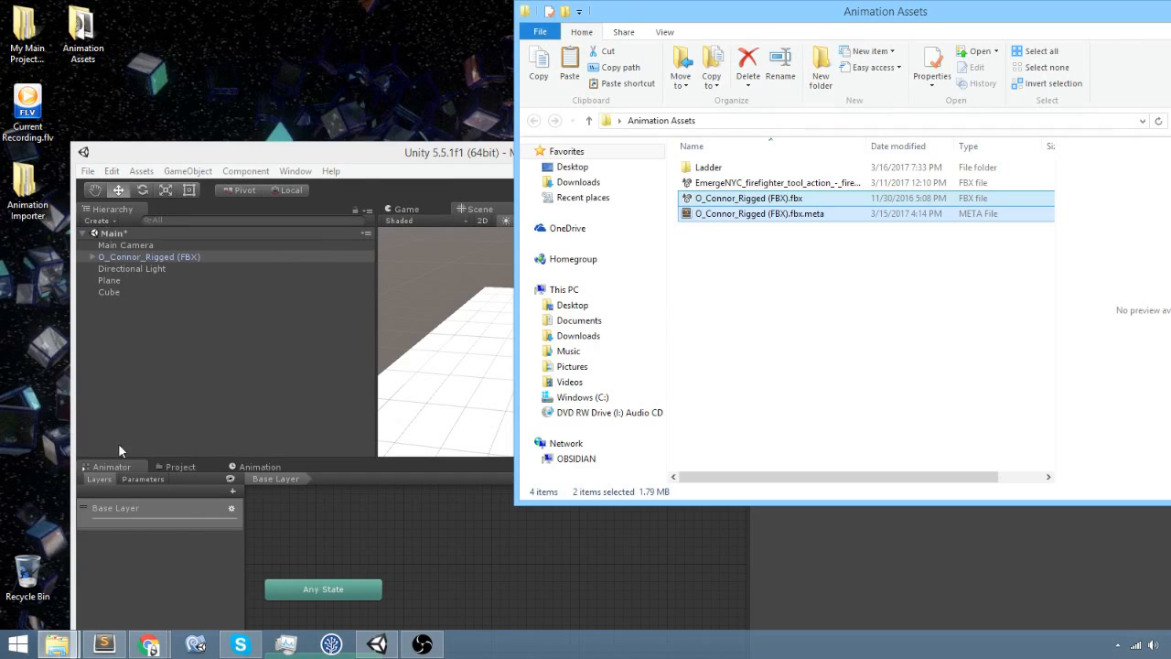
click(165, 467)
click(864, 36)
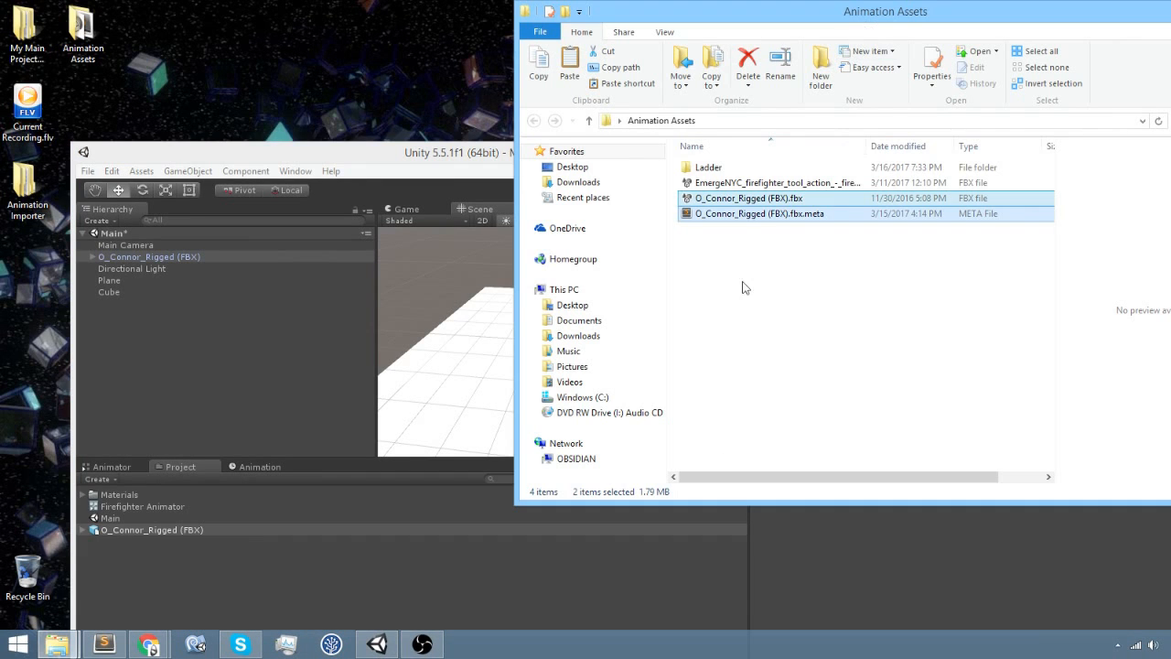
drag(777, 184, 250, 556)
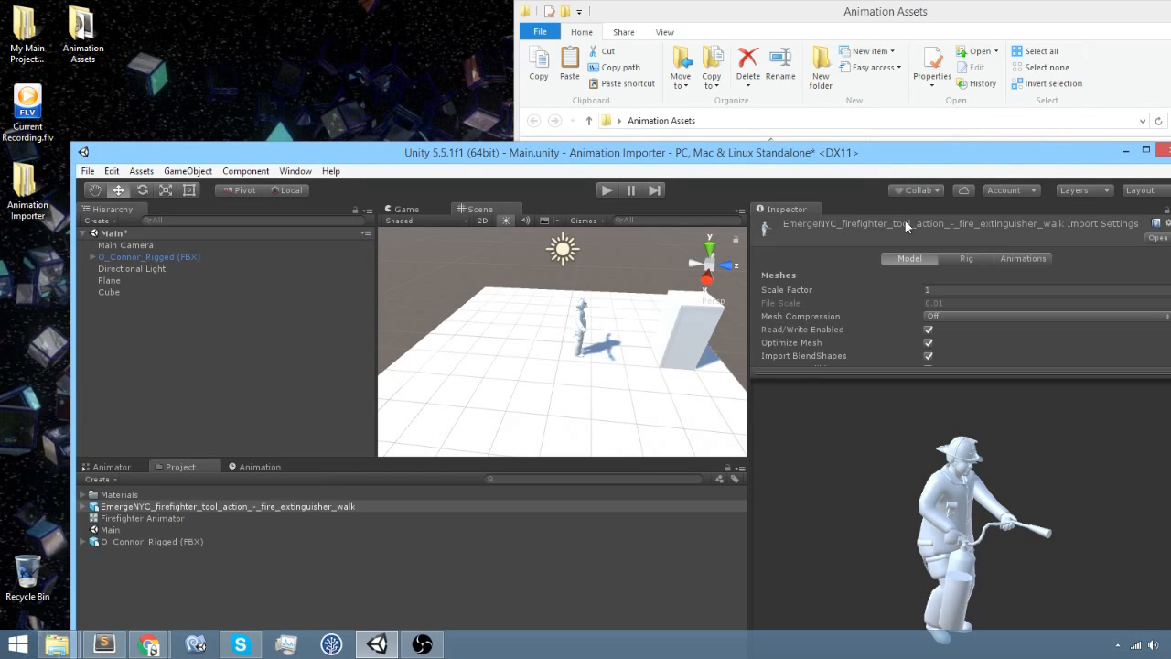
double_click(901, 155)
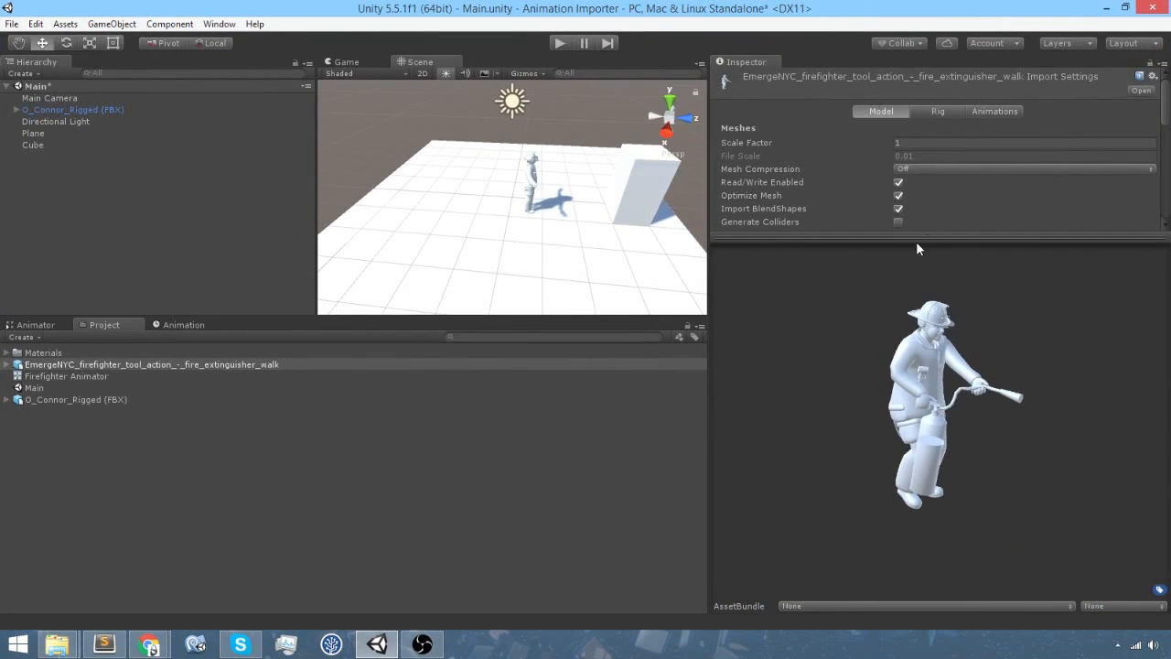
Review the Model, Rig and Animations import settings of the fire extinguisher walk model and apply a Scale Factor of 10.
drag(916, 241, 911, 359)
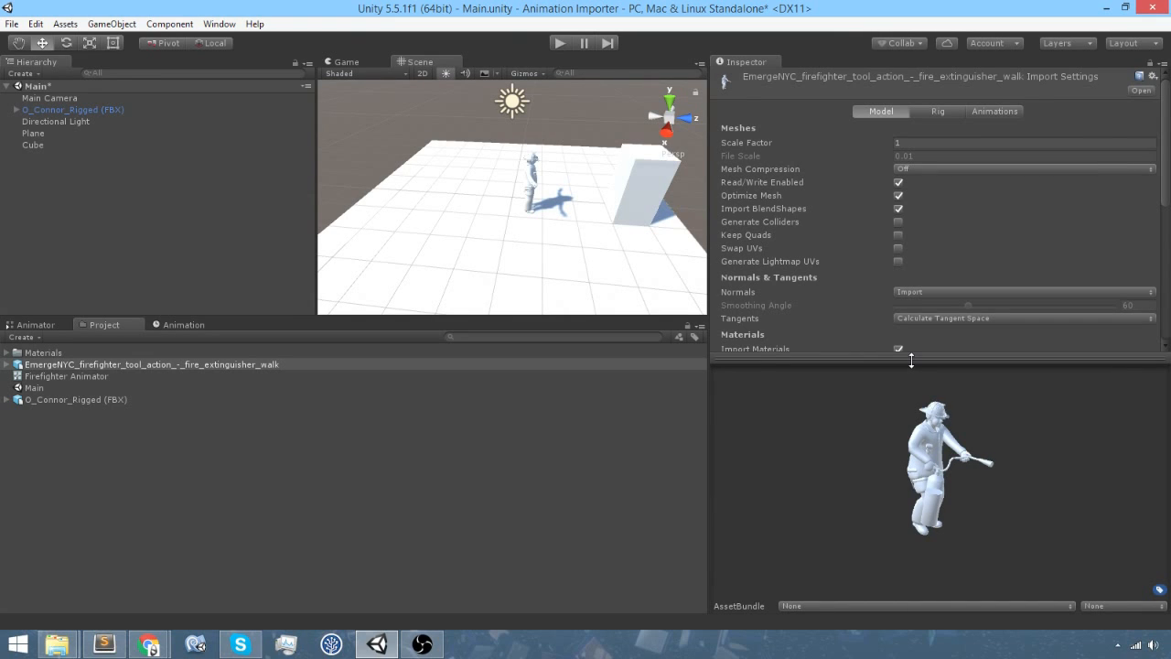
click(924, 113)
click(885, 111)
click(933, 113)
click(992, 110)
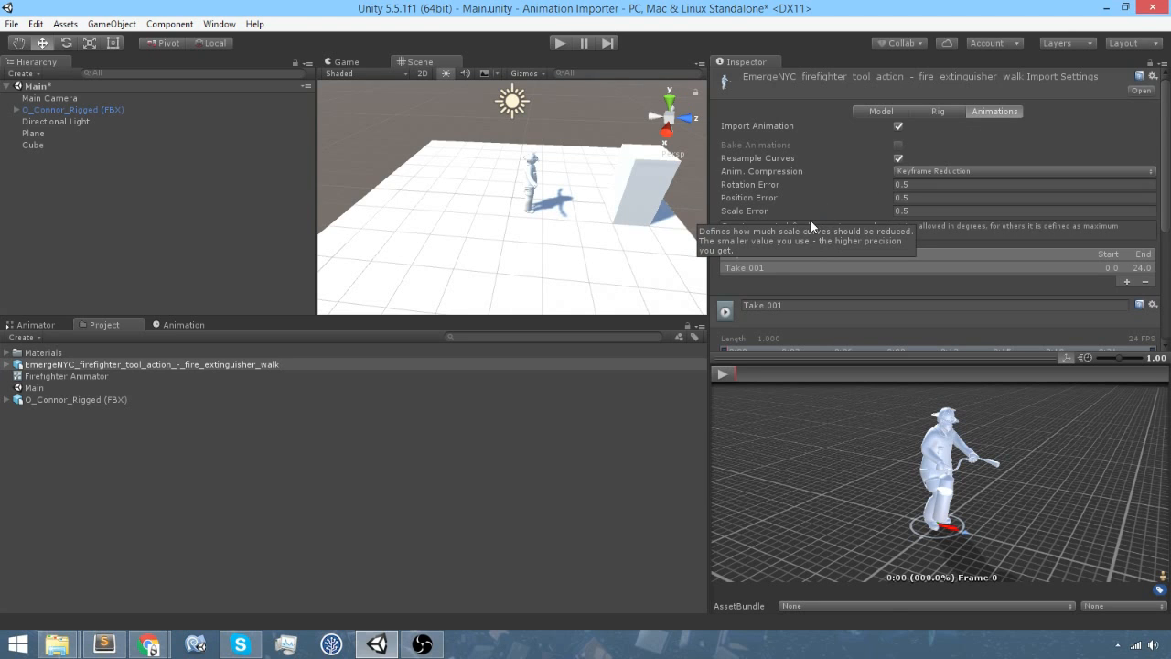
click(880, 112)
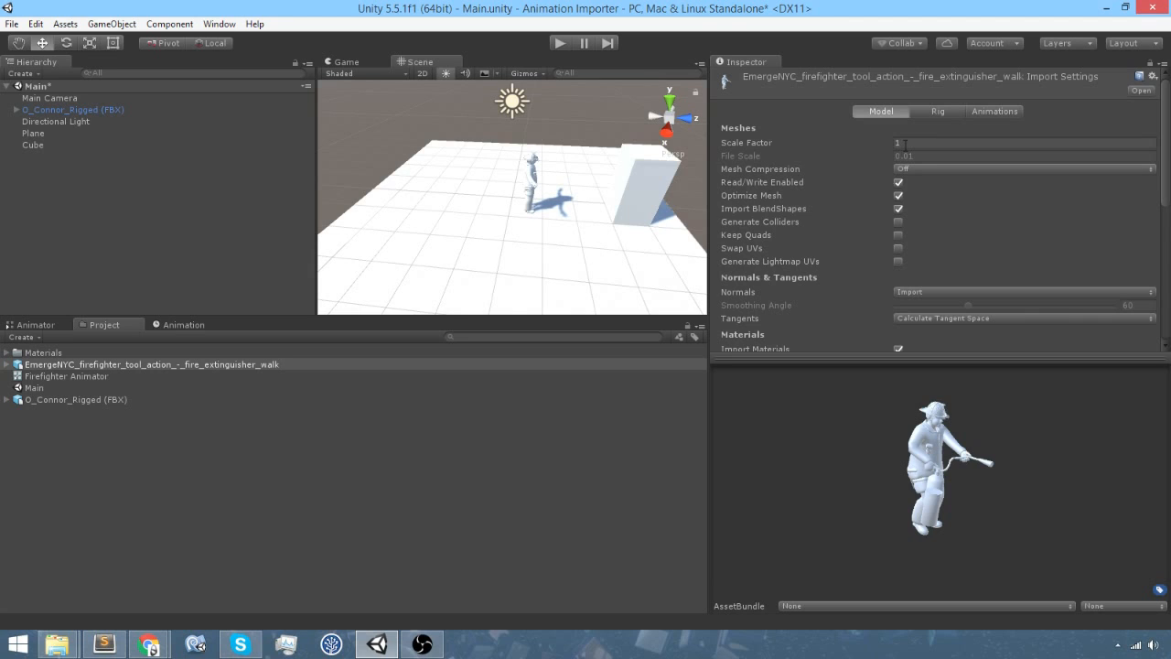
click(832, 139)
text(10)
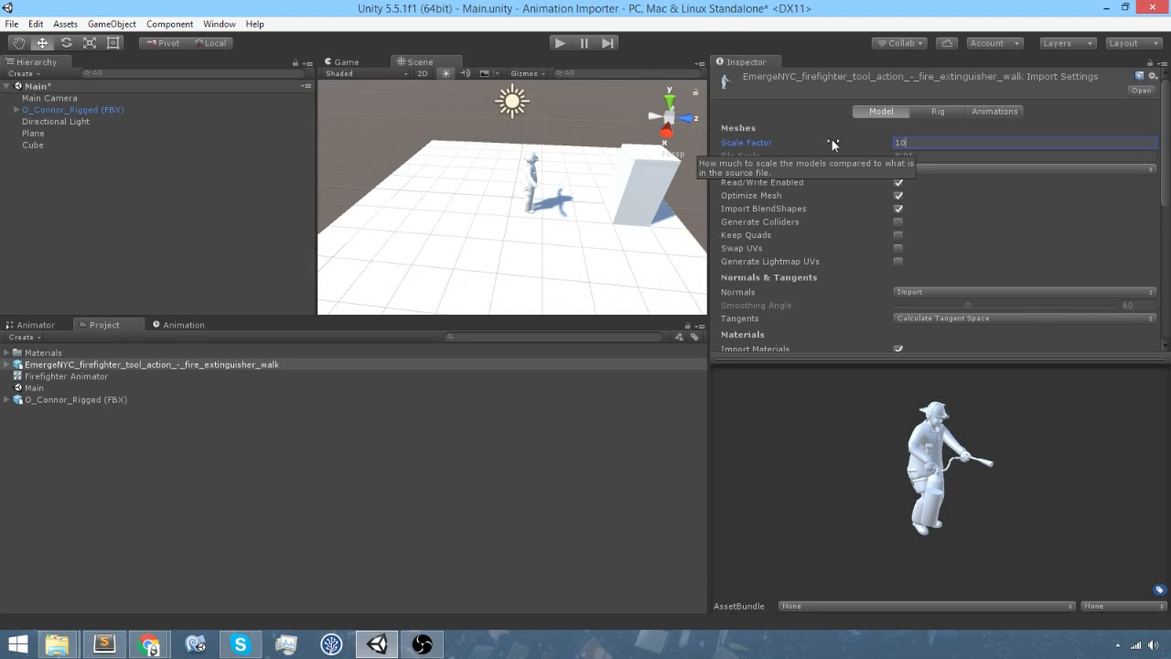
scroll(857, 180, down, 10)
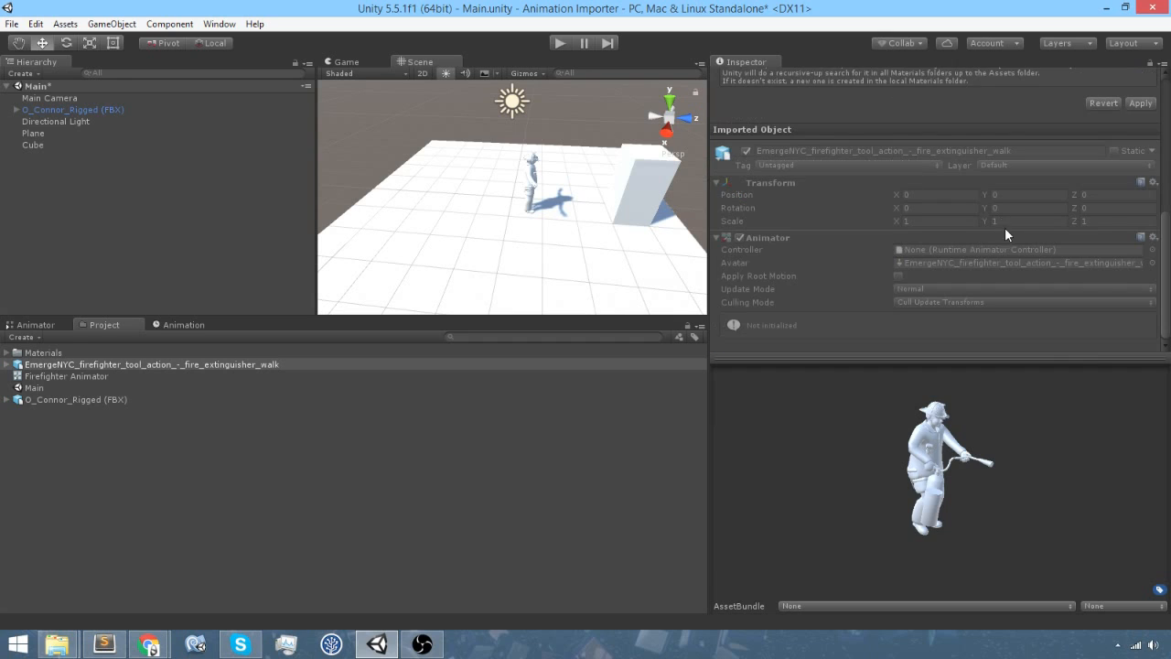
click(1141, 103)
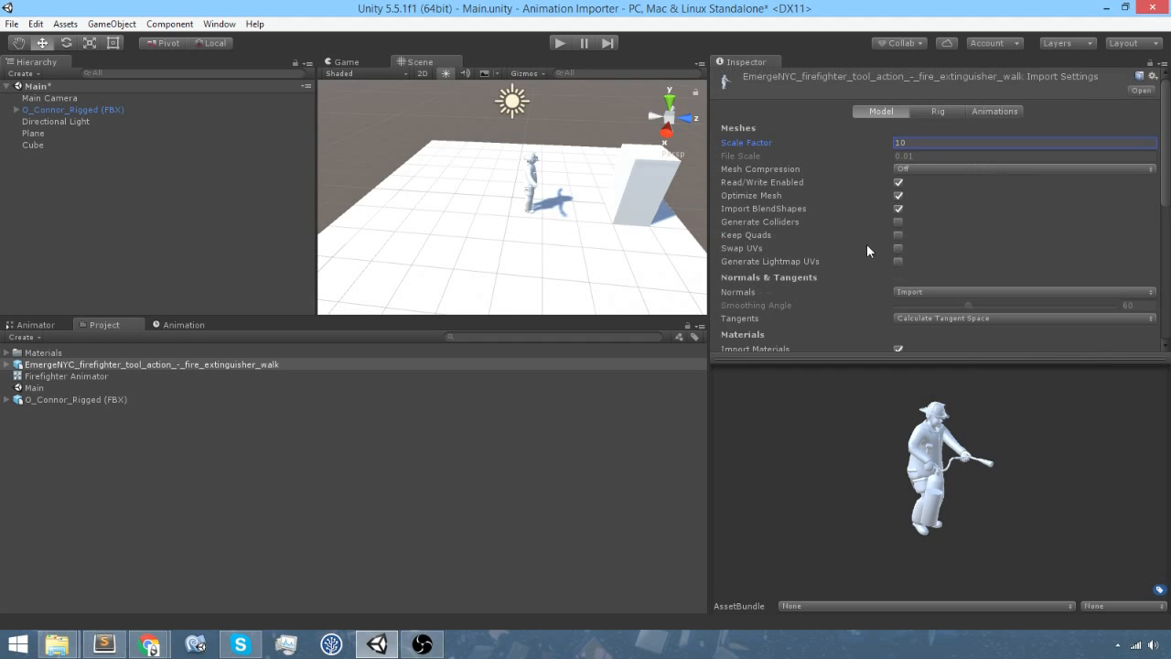
Set the walk model's rig to Humanoid with Avatar Definition Copy From Other Avatar, using O_Connor_Rigged (FBX)Avatar as the source.
click(934, 114)
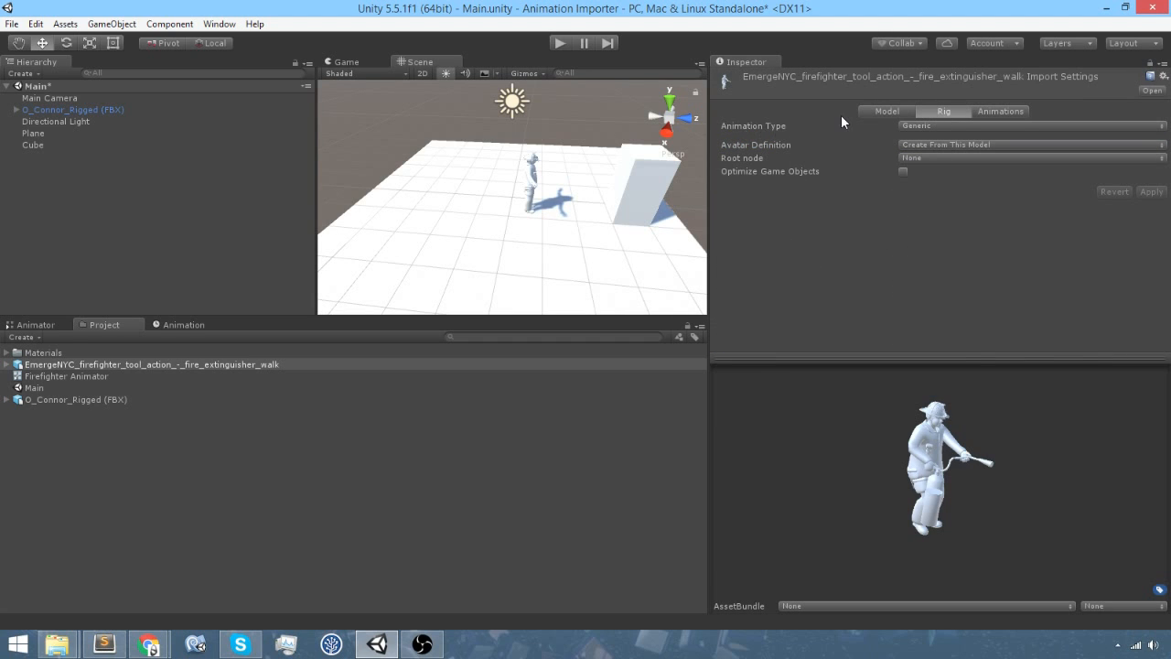
click(913, 126)
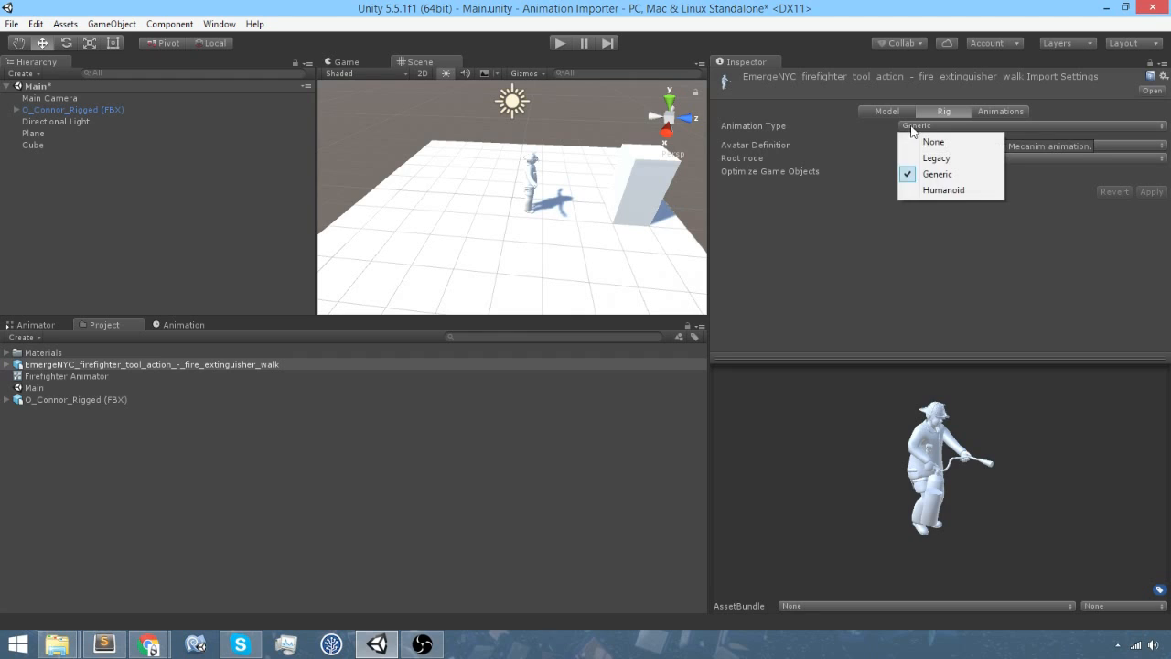
click(926, 190)
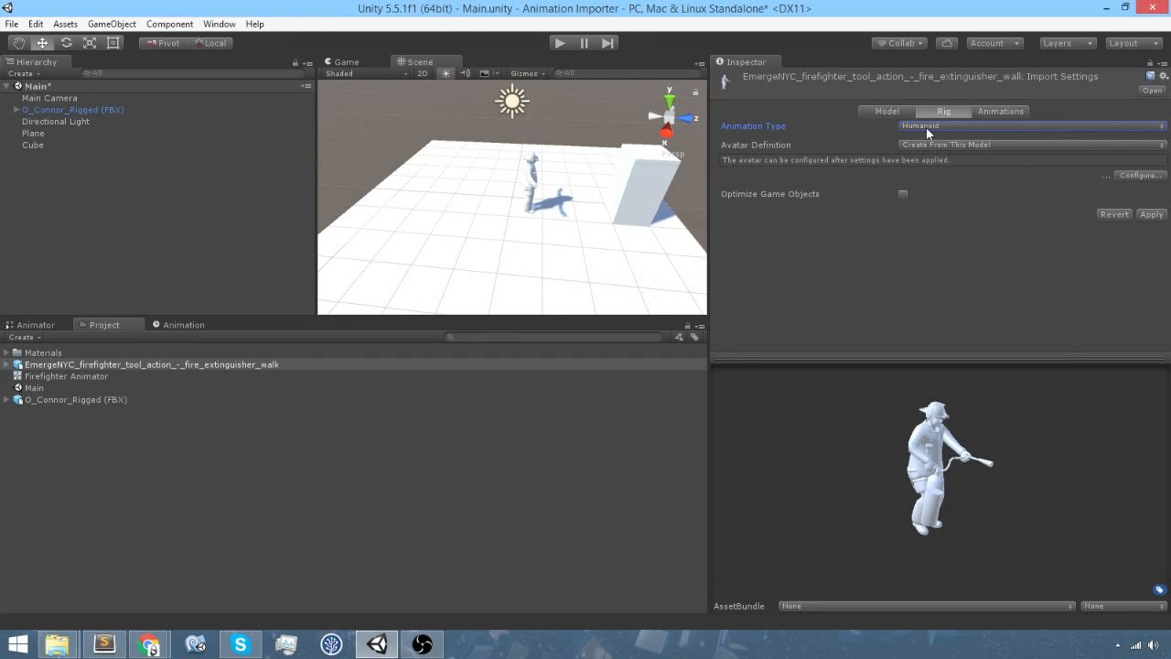
click(956, 146)
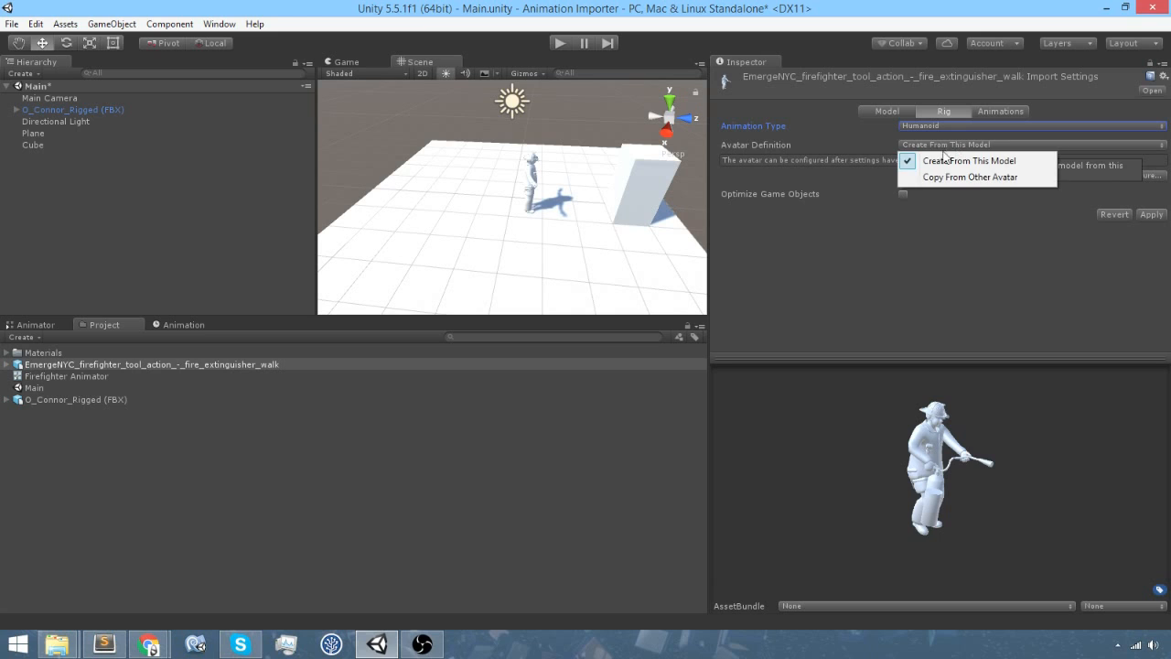
click(964, 177)
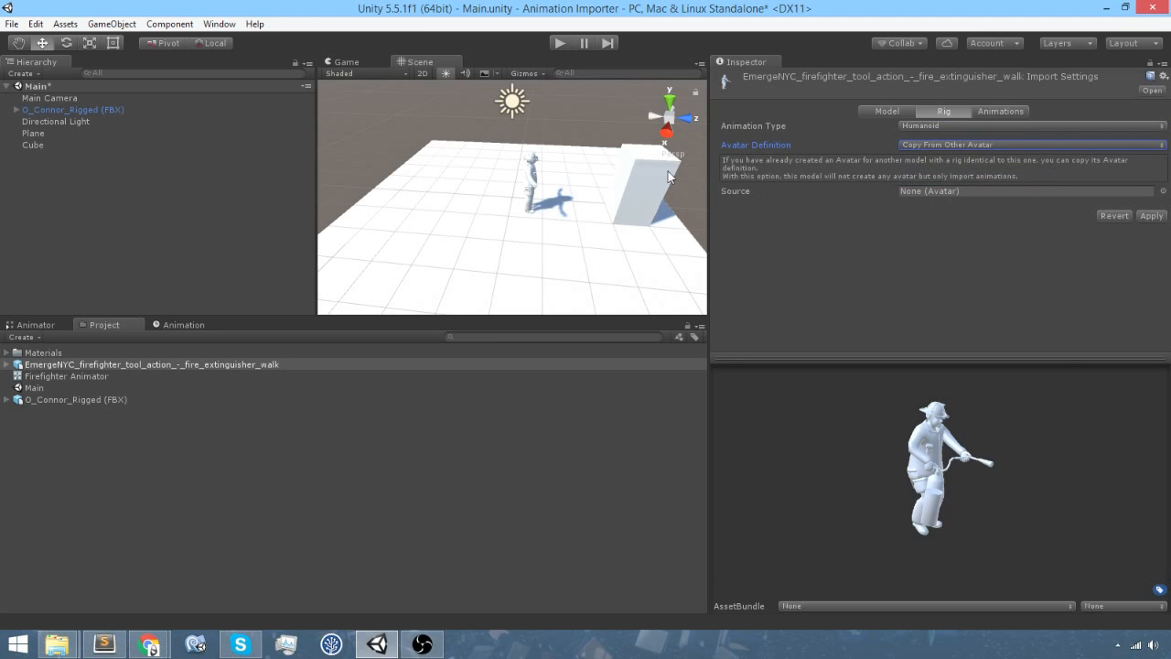
click(1163, 191)
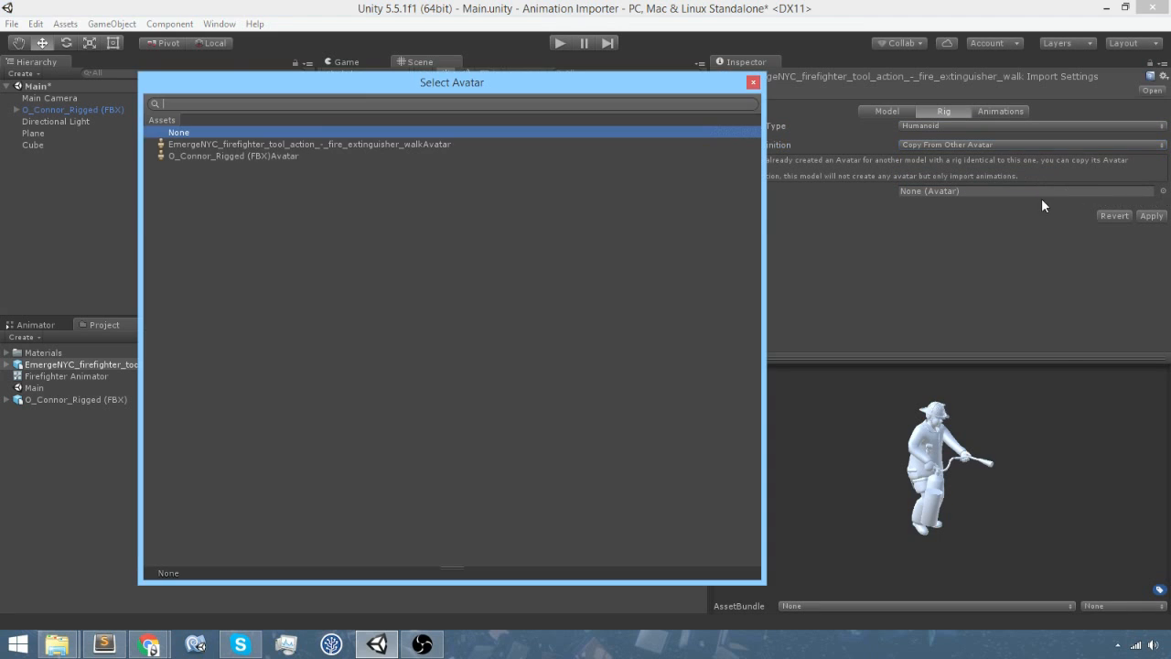
click(240, 156)
double_click(239, 157)
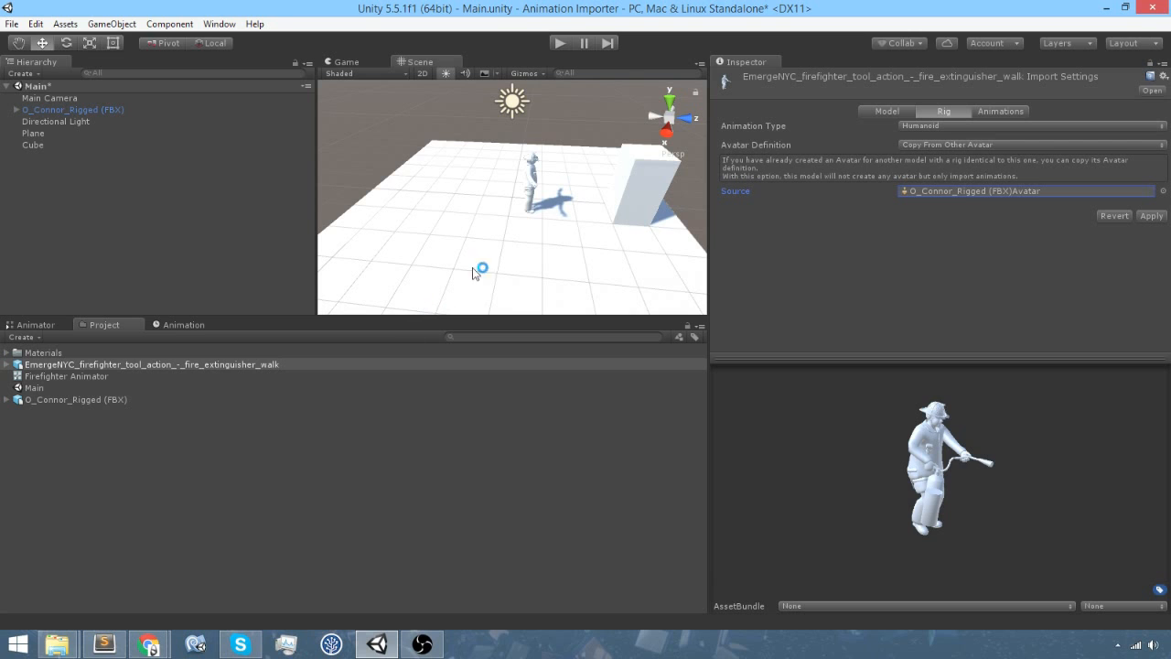
key(alt)
alt+drag(561, 259, 282, 194)
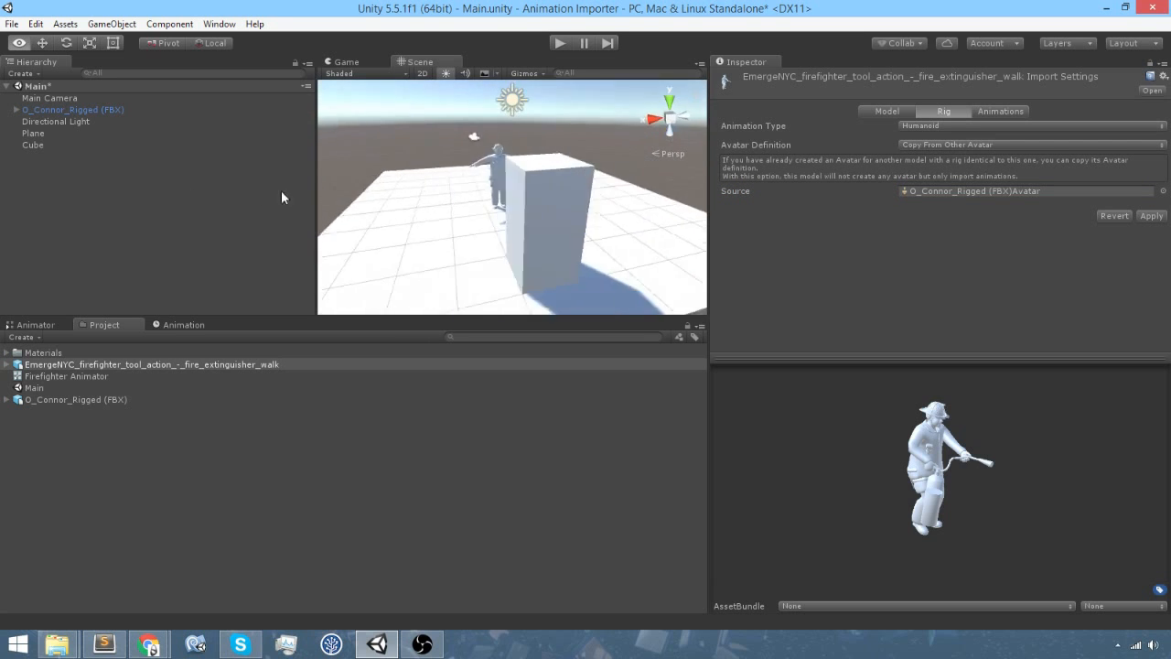
scroll(426, 206, up, 8)
alt+drag(426, 212, 494, 166)
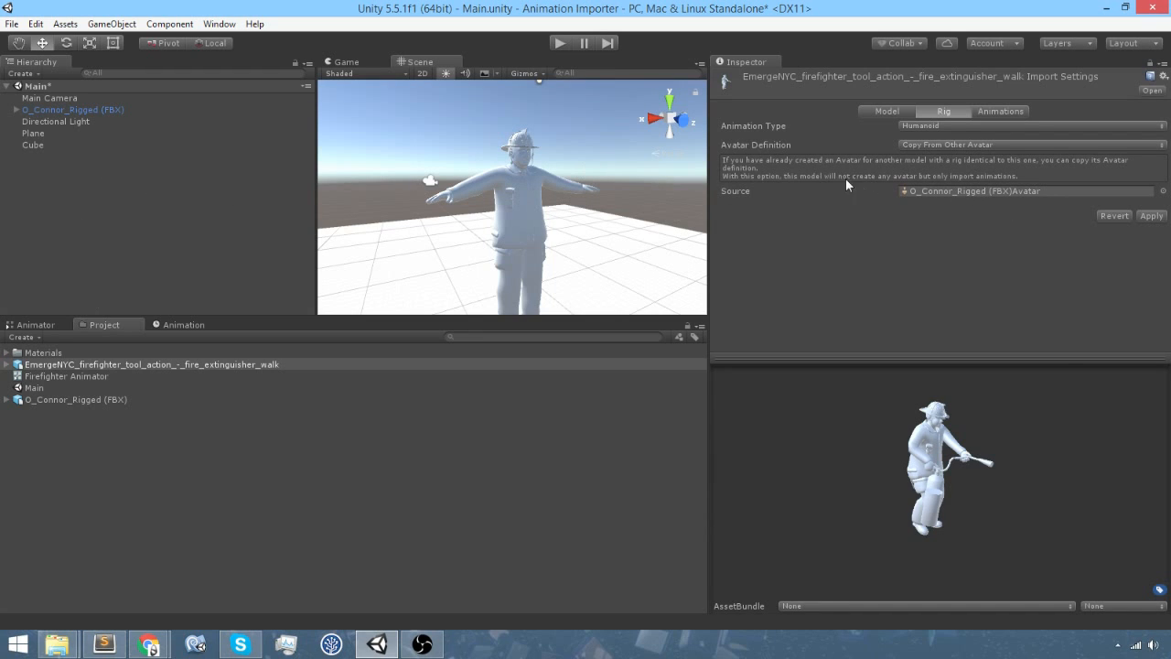
click(1011, 194)
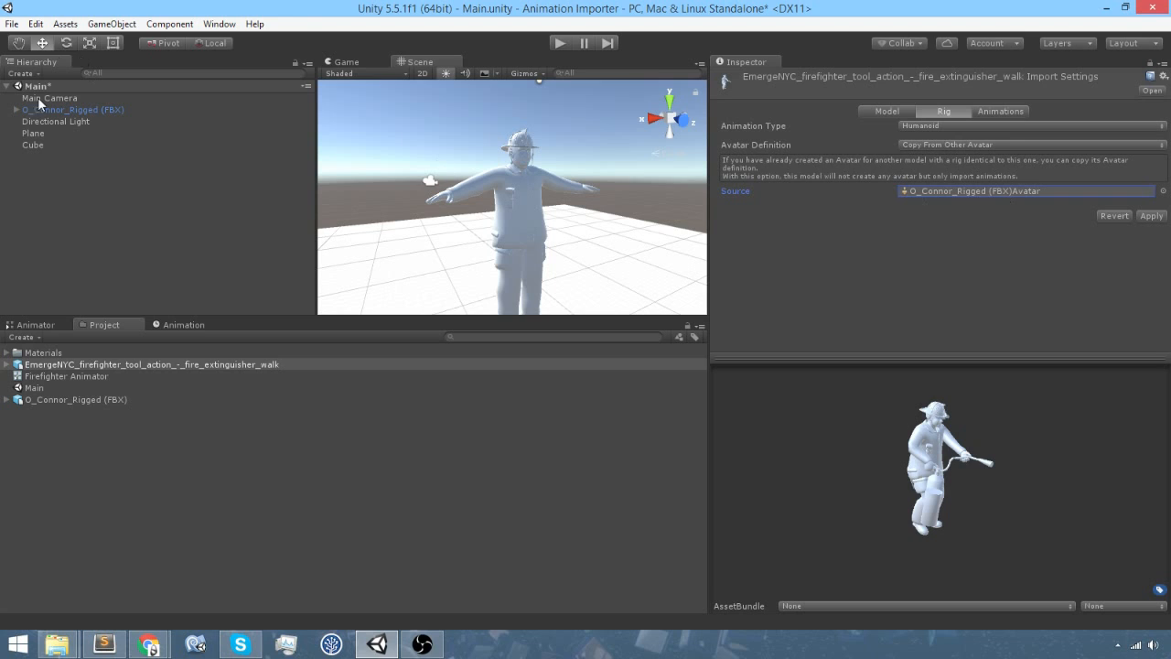
Select the O_Connor_Rigged (FBX) model in the project assets and apply the pending import settings of the walk model.
click(37, 325)
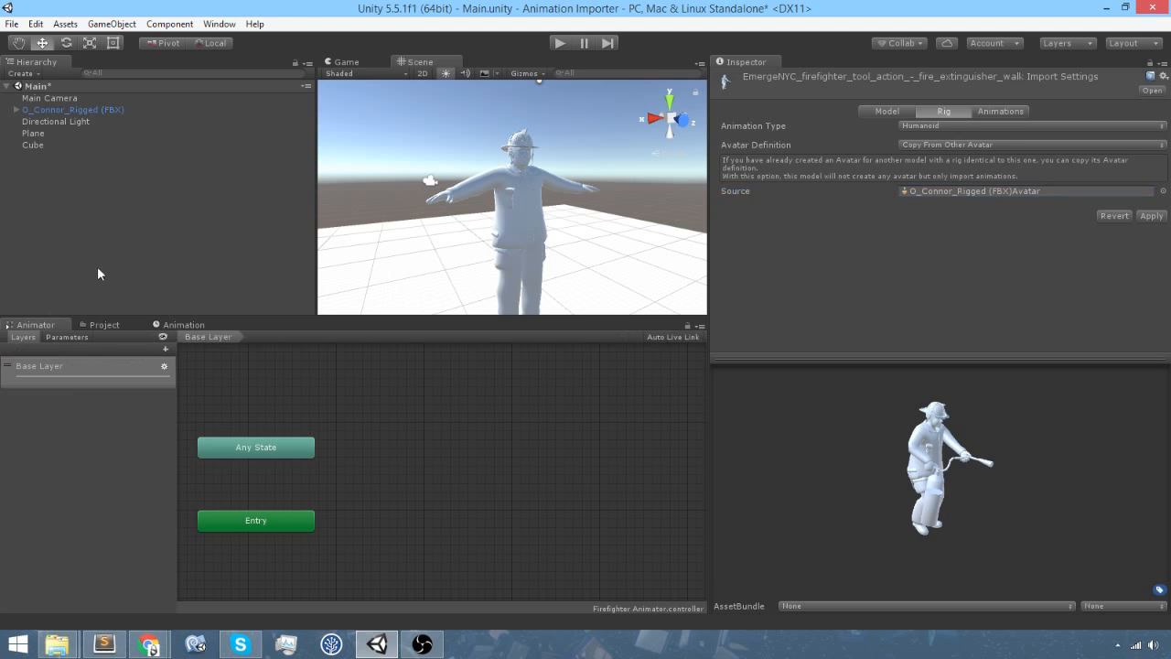
click(96, 326)
click(8, 400)
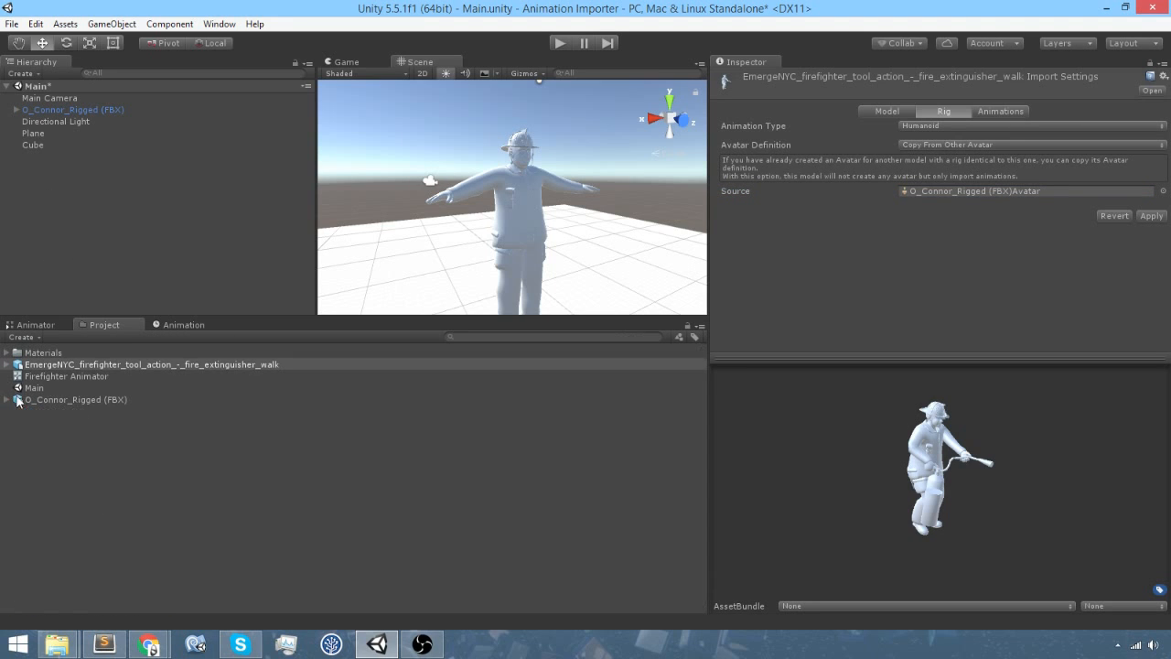
click(66, 406)
click(657, 351)
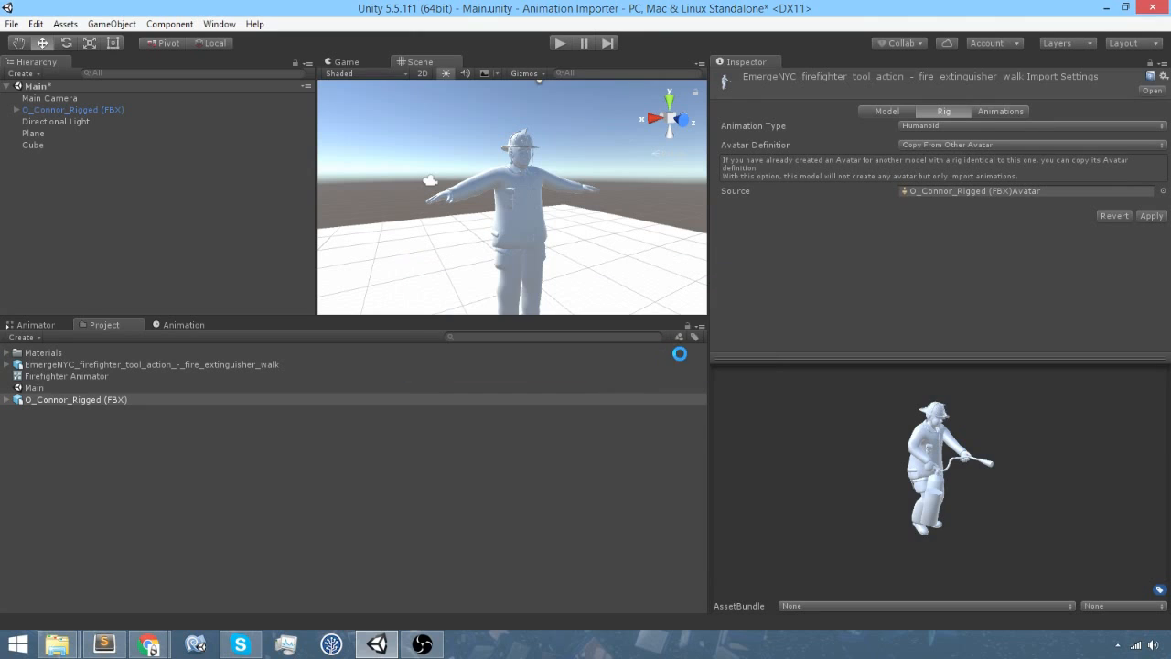
Save the modified scene and open the O_Connor_Rigged (FBX) avatar configuration to inspect the bones mapped to hips, spine, chest and arms.
click(1131, 160)
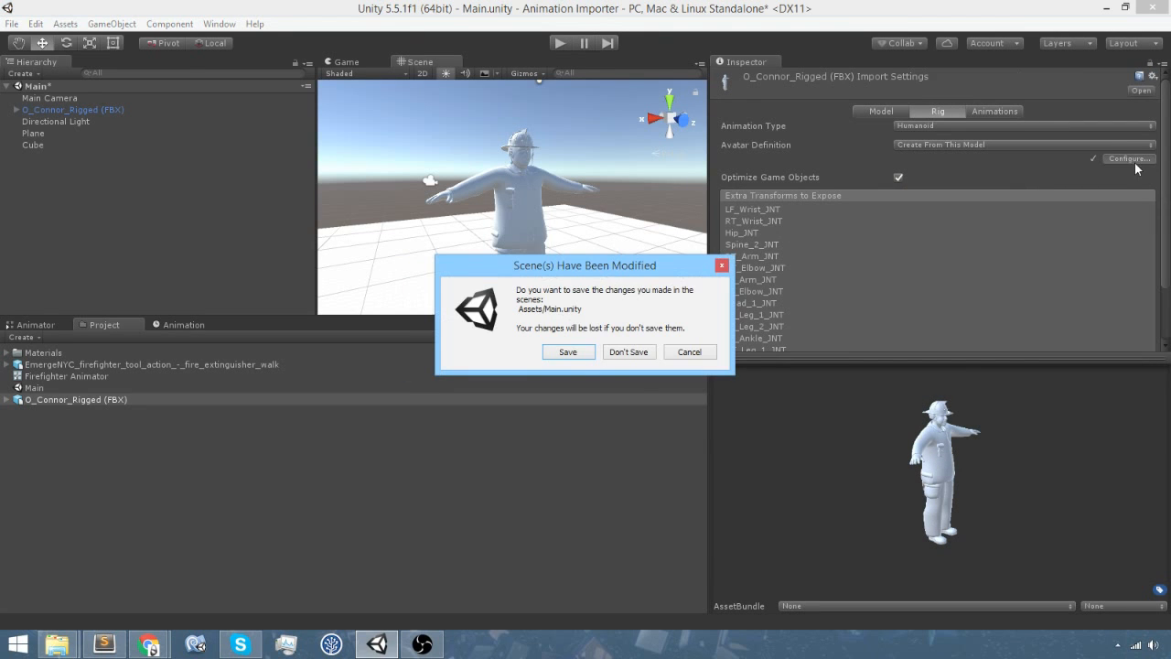
click(574, 355)
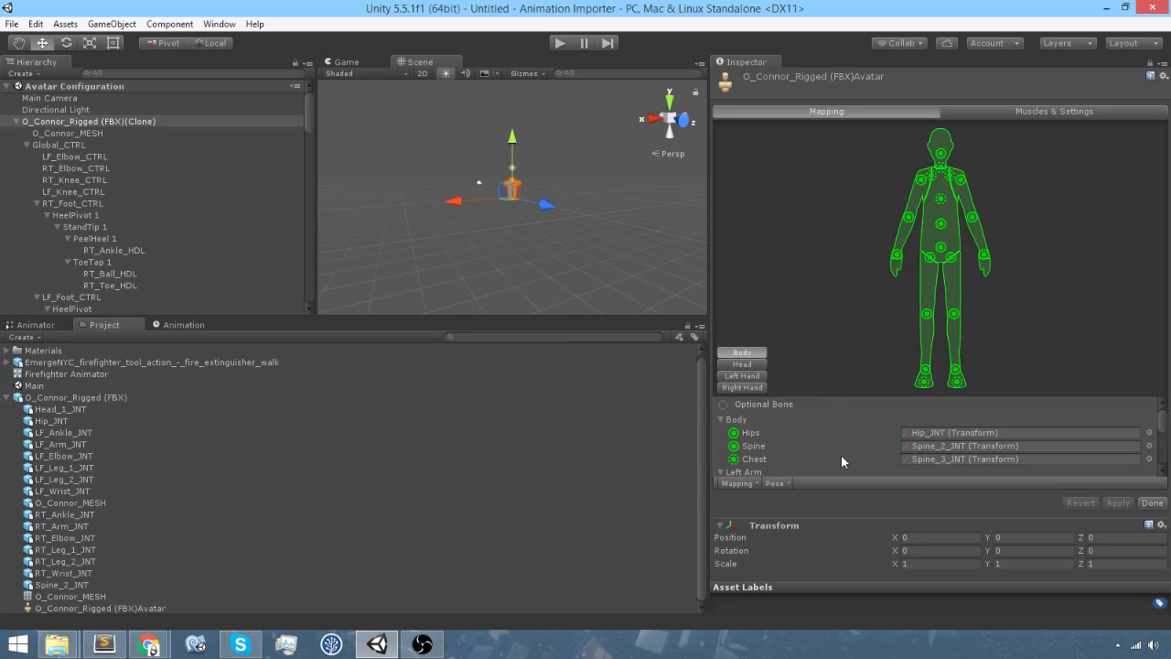
click(915, 436)
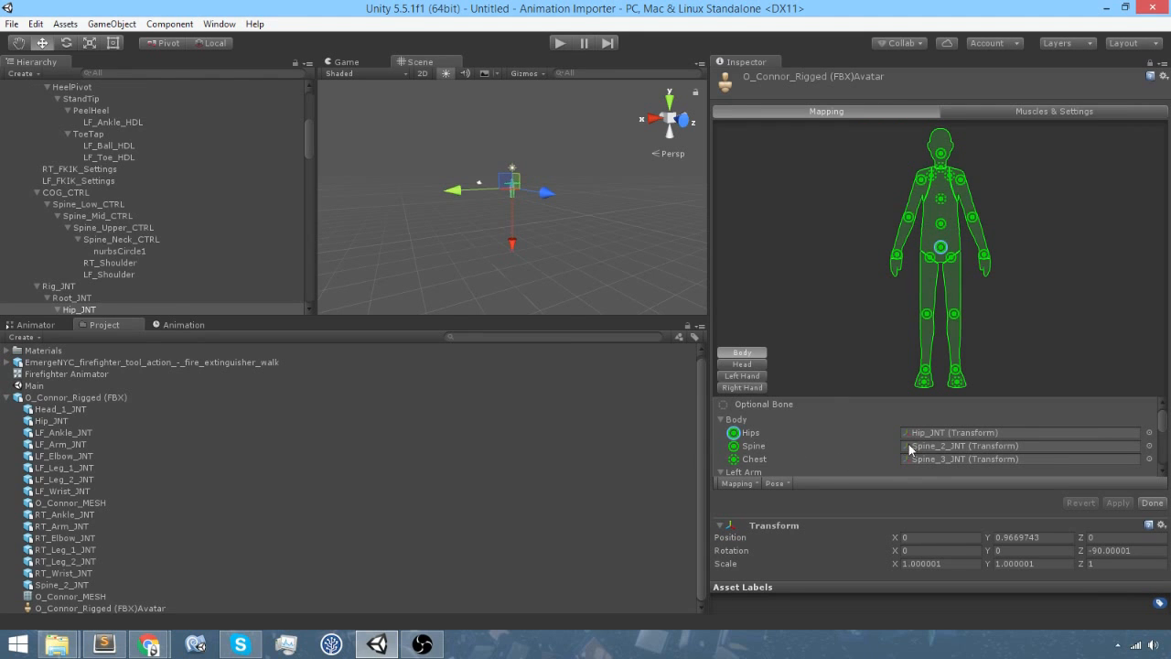
click(923, 446)
click(922, 458)
scroll(875, 451, down, 4)
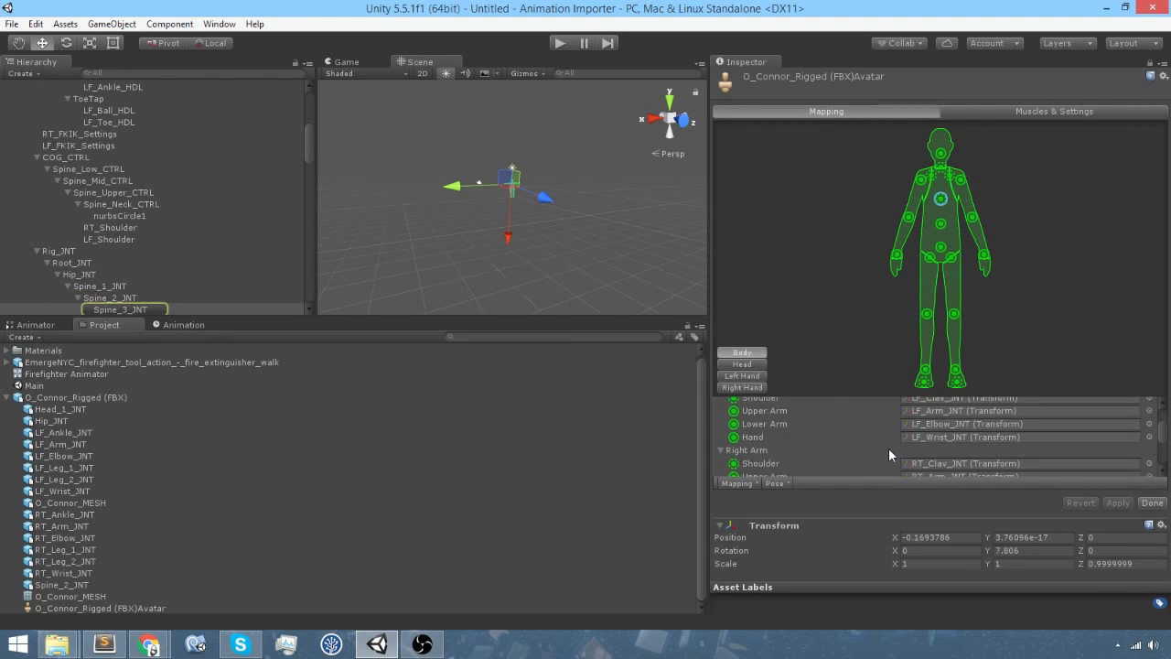
scroll(887, 447, up, 5)
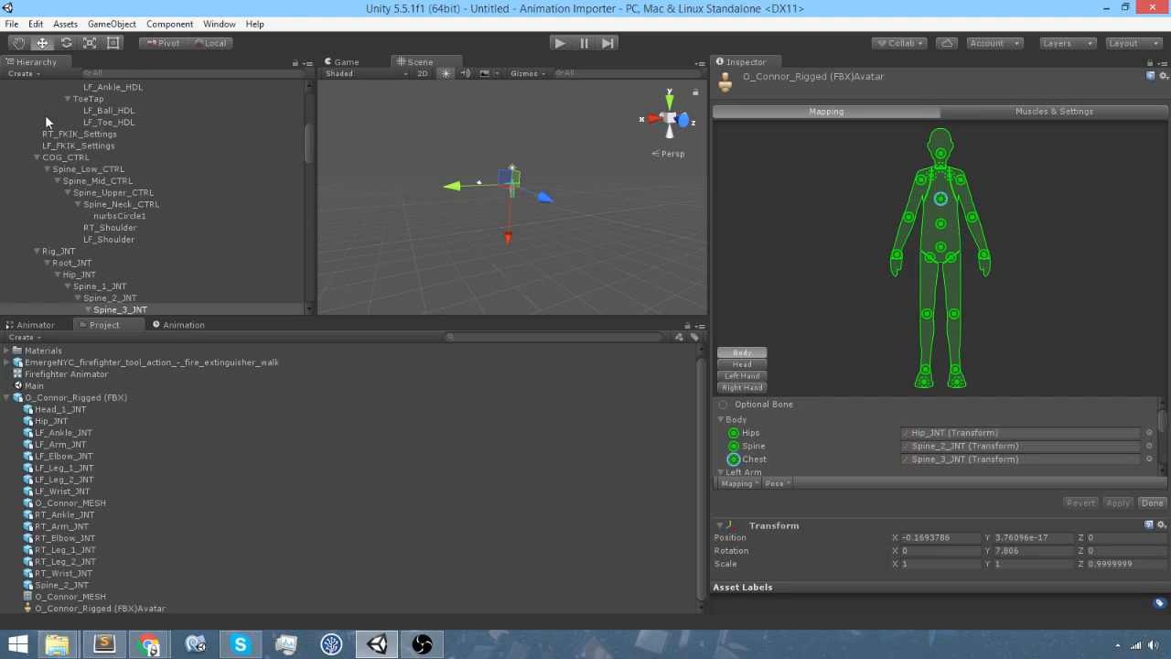
Examine Rig_JNT and Root_JNT in the skeleton hierarchy and leave the avatar configuration.
click(51, 253)
click(57, 263)
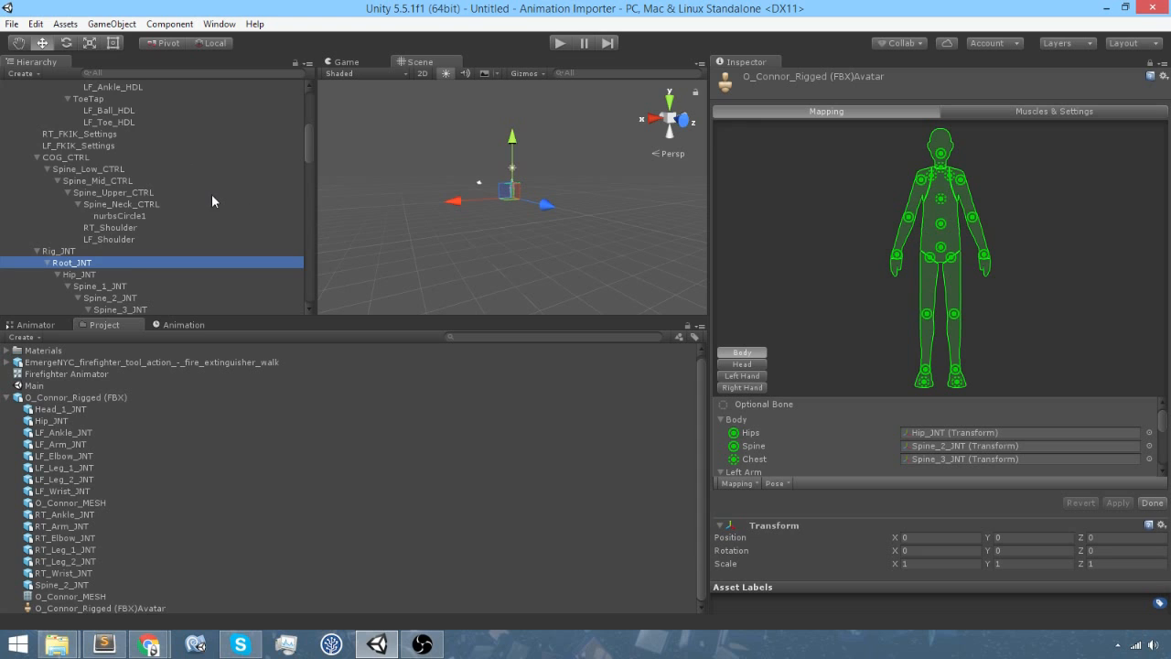
scroll(213, 196, up, 7)
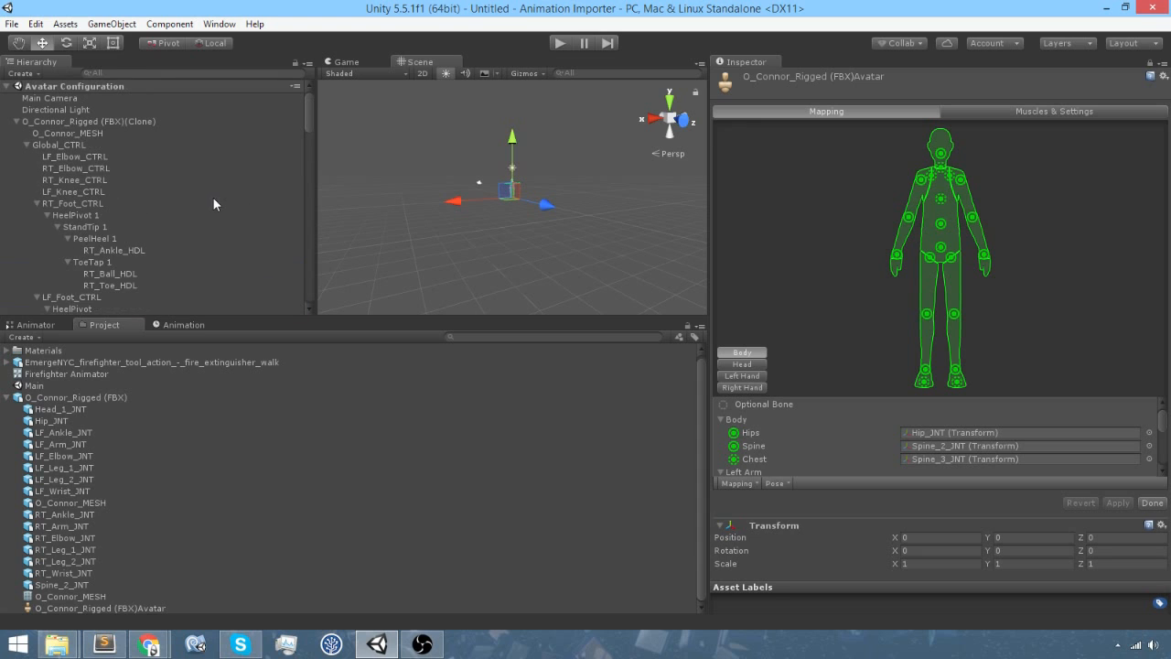
click(1152, 502)
key(w)
right_drag(483, 182, 471, 205)
Select the EmergeNYC fire extinguisher walk model again and examine its Rig and Animations import settings.
click(41, 325)
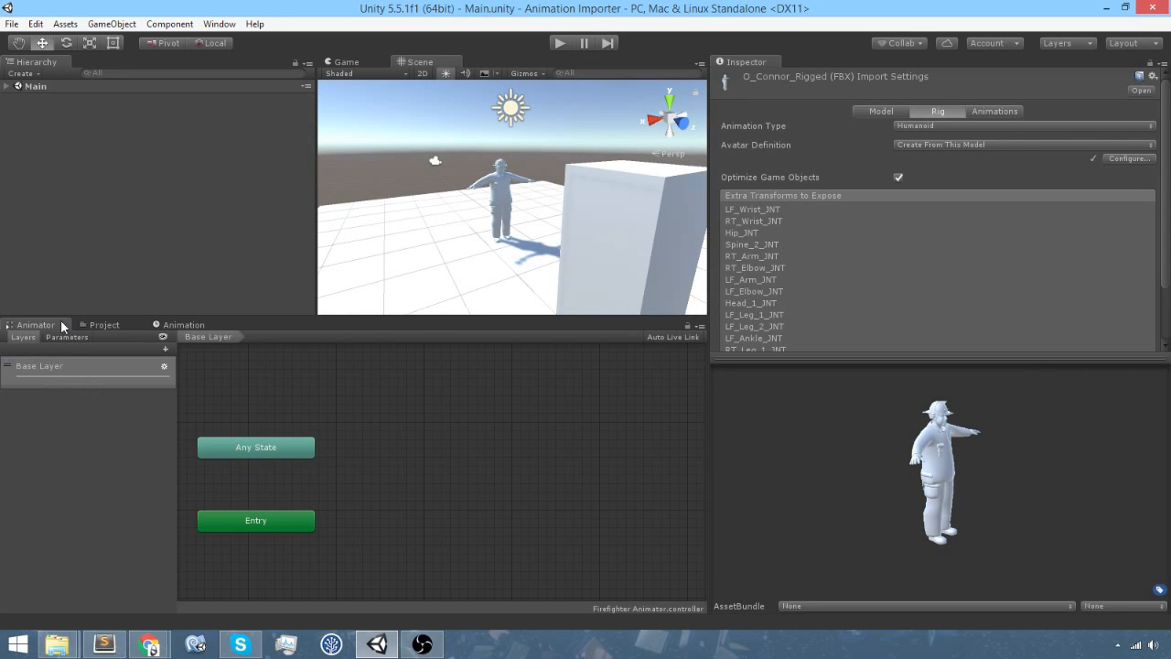
drag(101, 320, 100, 319)
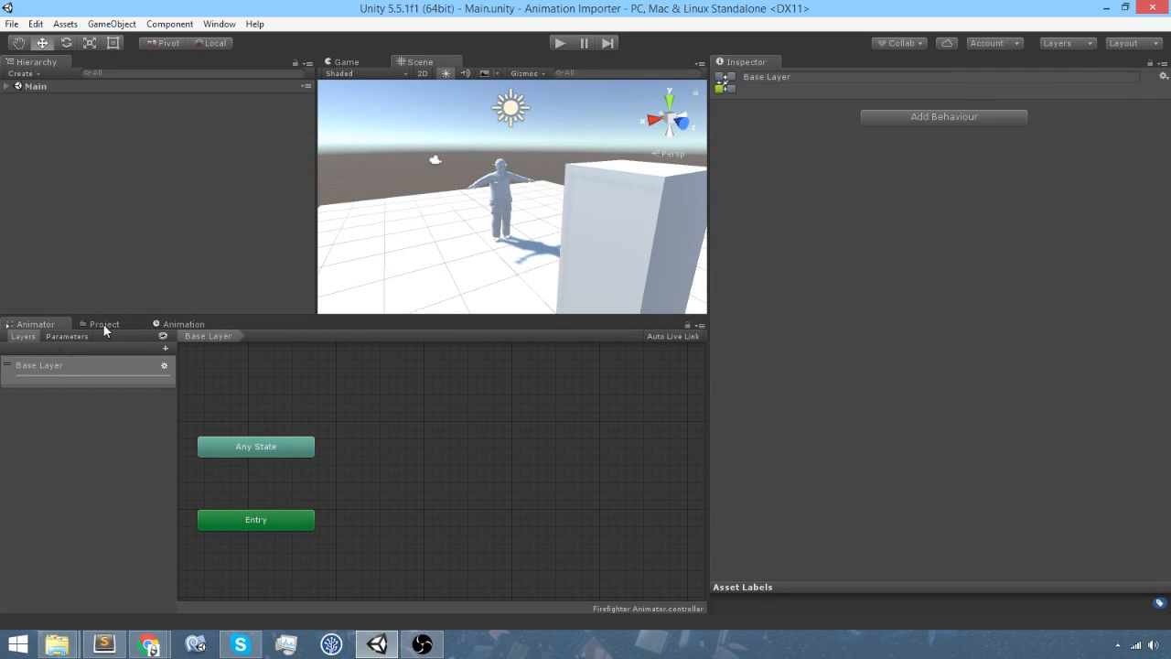
click(102, 323)
click(7, 398)
click(58, 363)
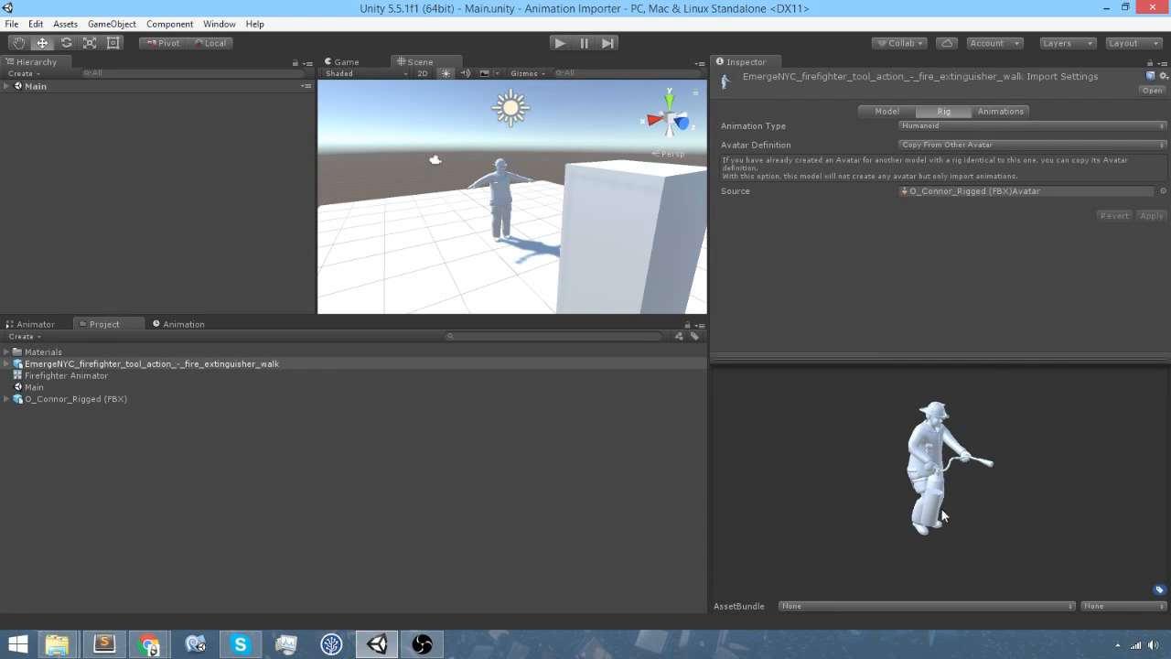
click(997, 112)
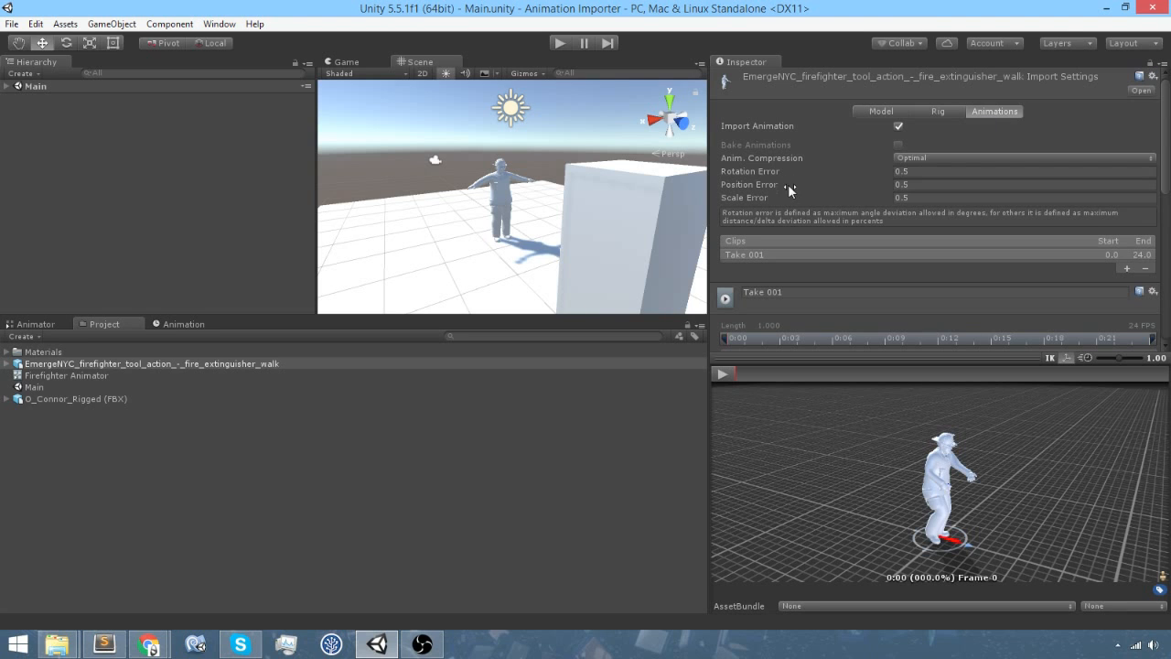
click(932, 111)
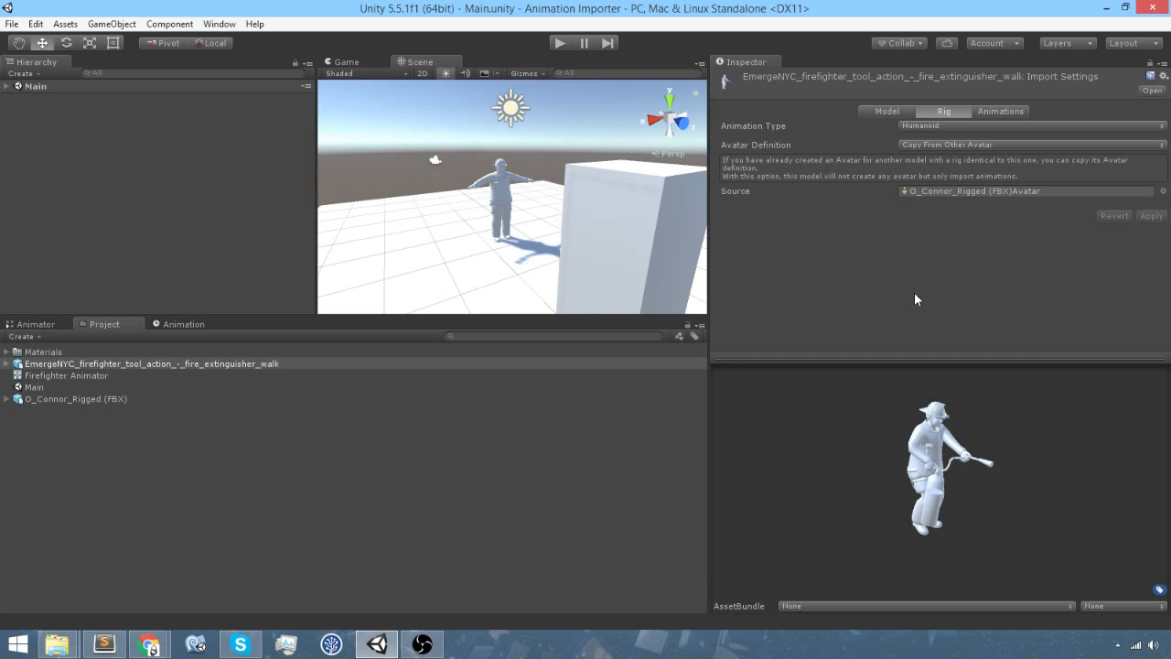
click(1000, 111)
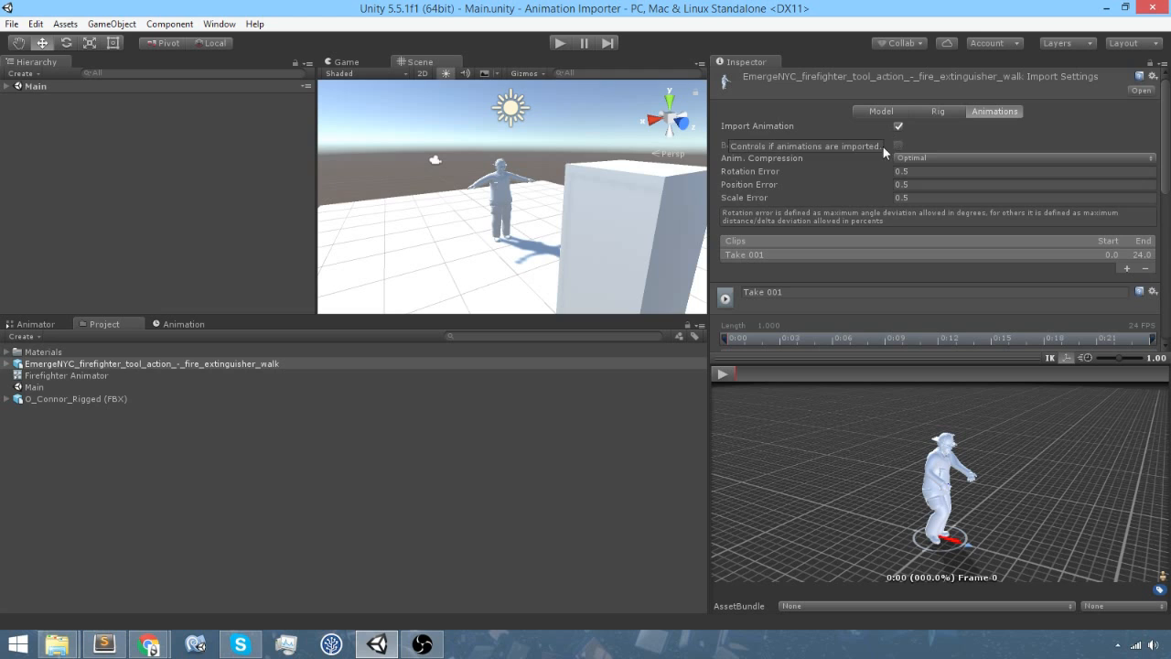
Review all clip settings of the walk model's Take 001 animation, including the import messages section.
scroll(830, 222, down, 1)
scroll(830, 229, up, 1)
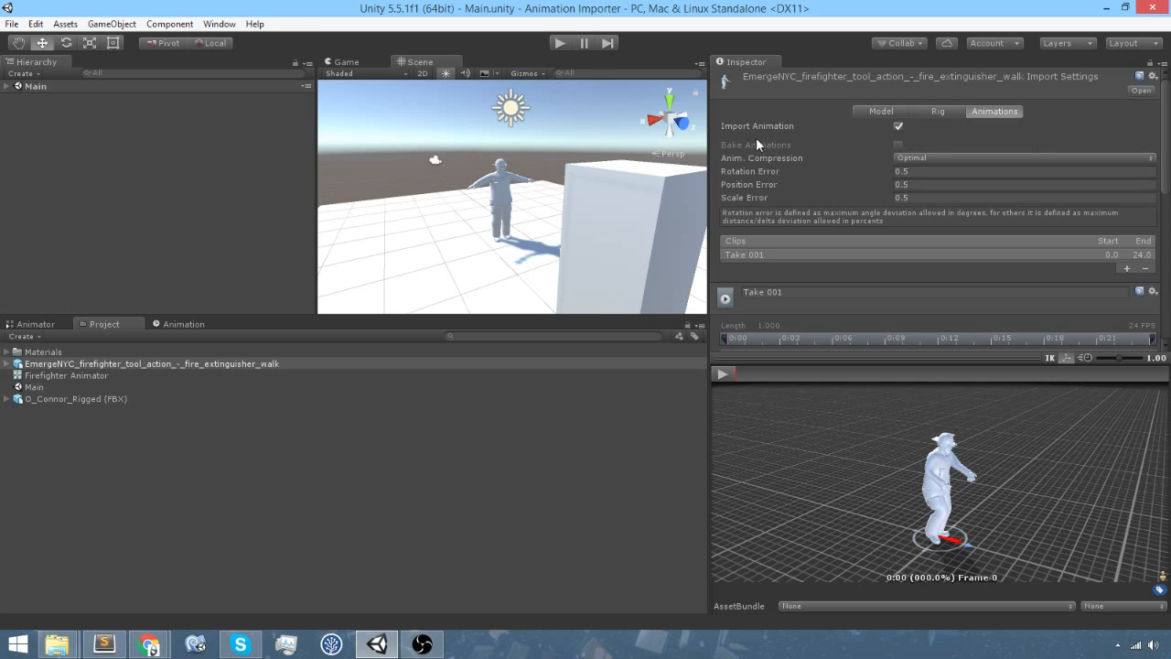
scroll(935, 168, down, 10)
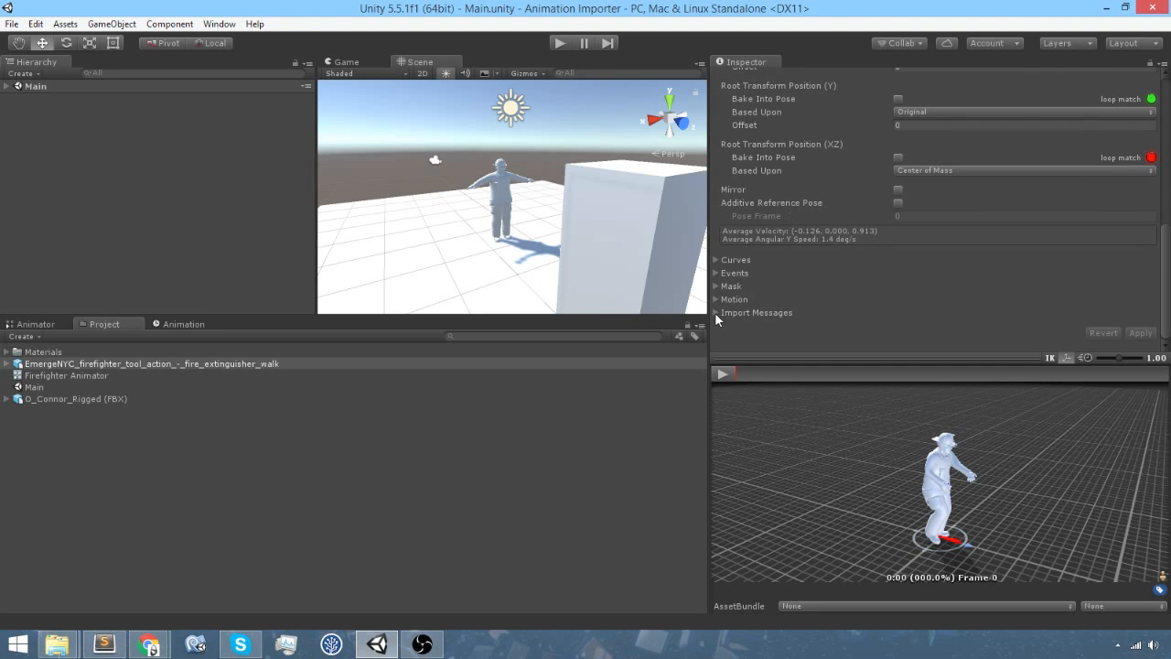
click(716, 312)
scroll(915, 257, down, 1)
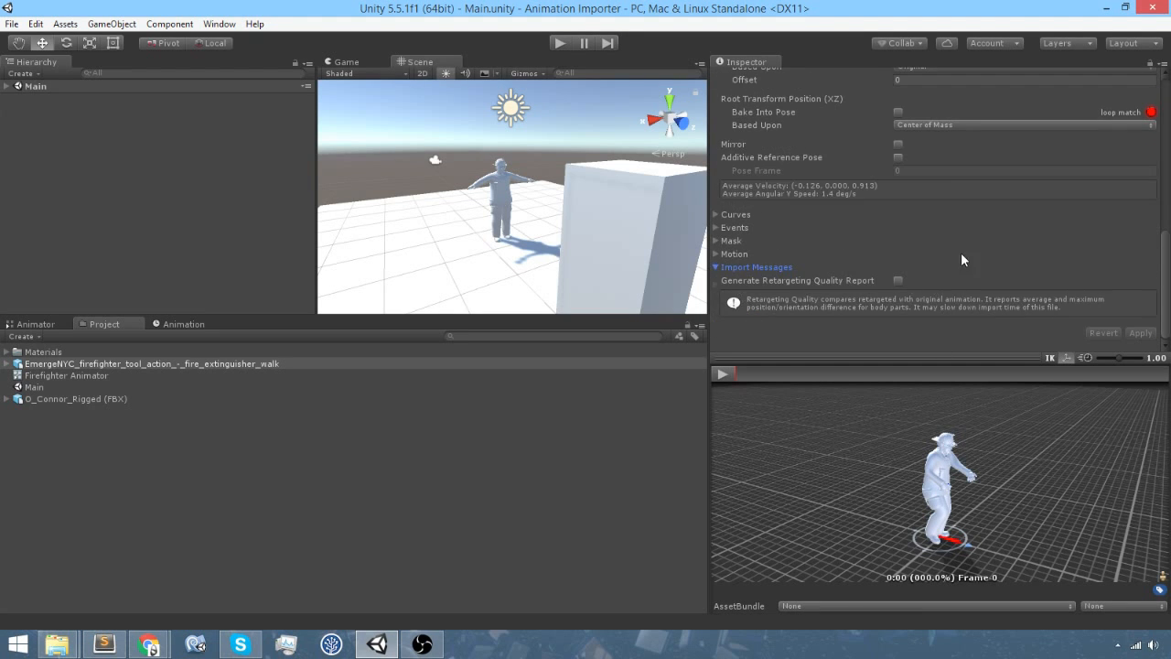
scroll(956, 258, up, 10)
scroll(906, 251, down, 8)
scroll(869, 252, up, 8)
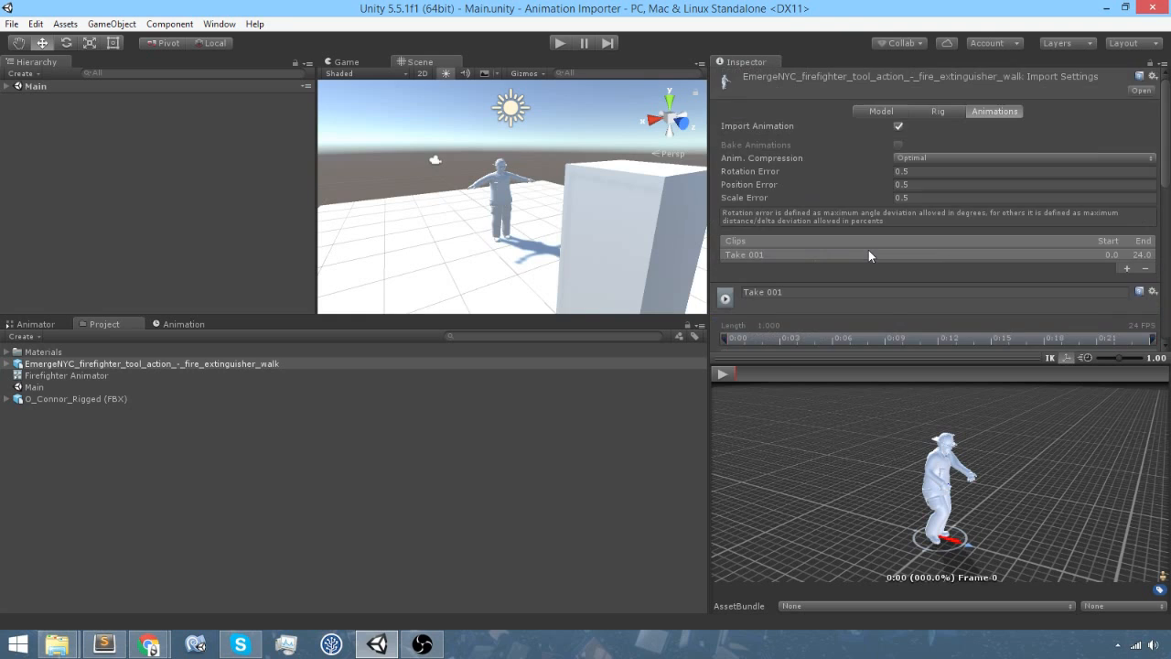
scroll(868, 251, down, 8)
scroll(871, 249, up, 7)
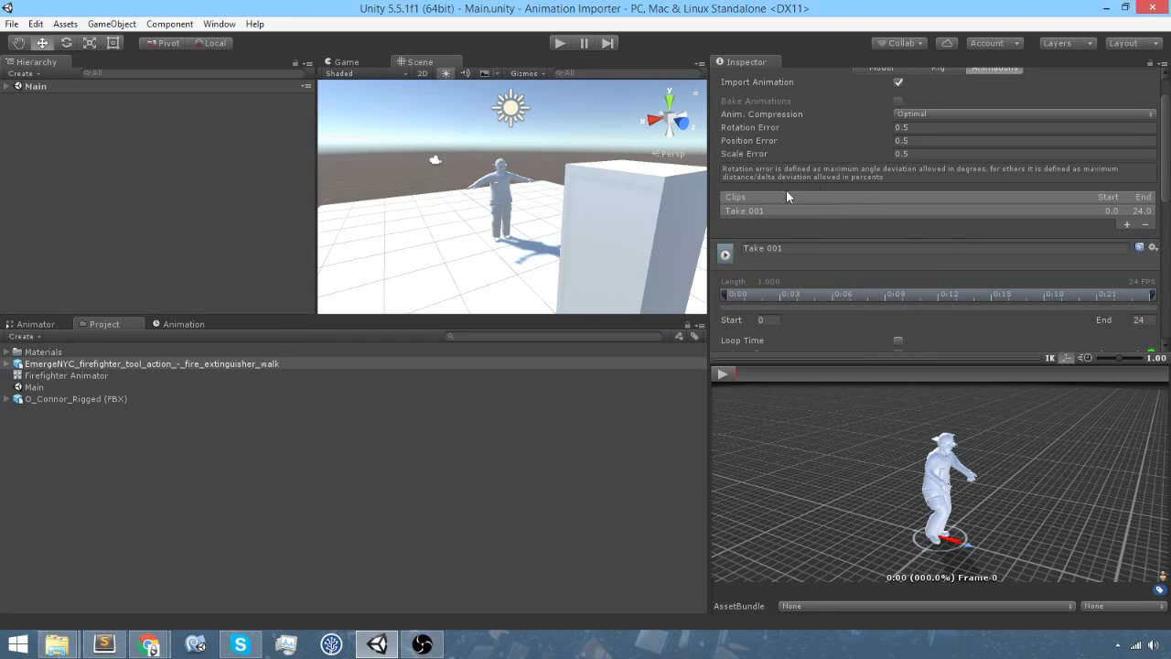
Rename the Take 001 clip to FireFighter_Extinguisher_Movement_Walking.
click(862, 247)
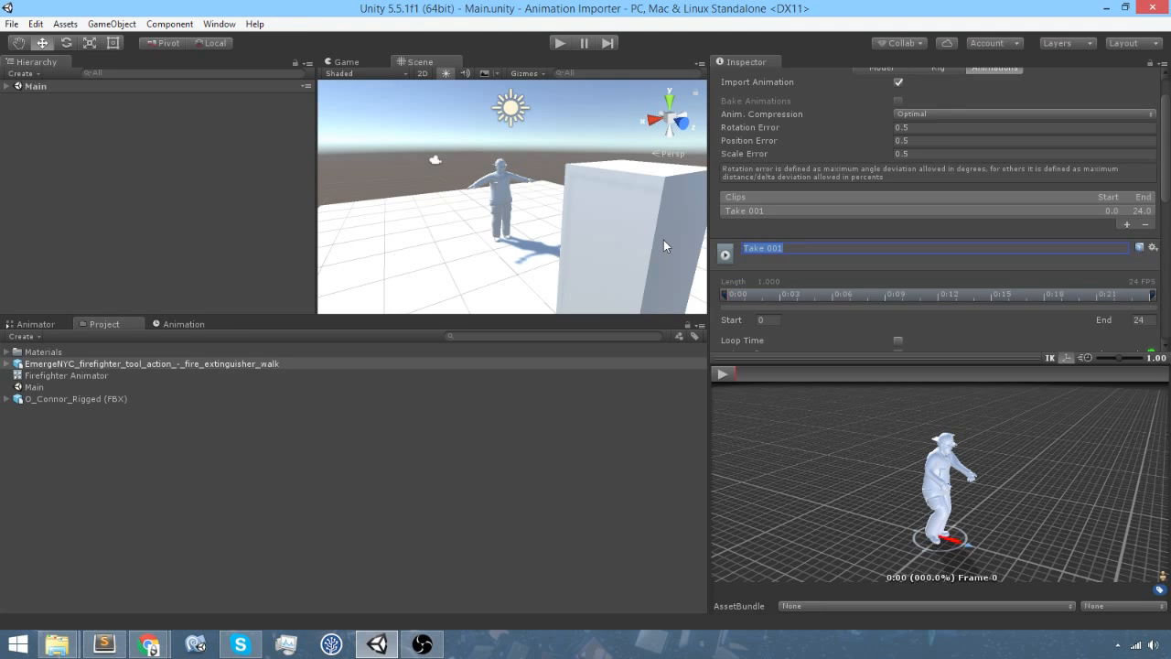
text(FireFighter_Extinguisher_Move)
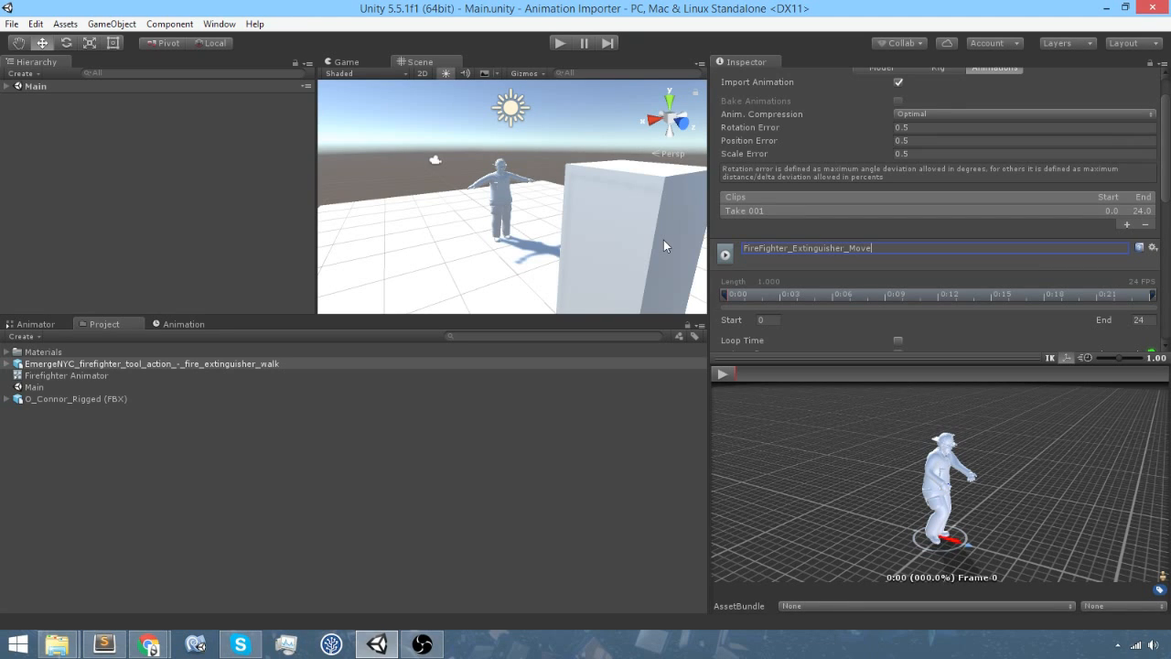
text(ment_Walking)
key(Return)
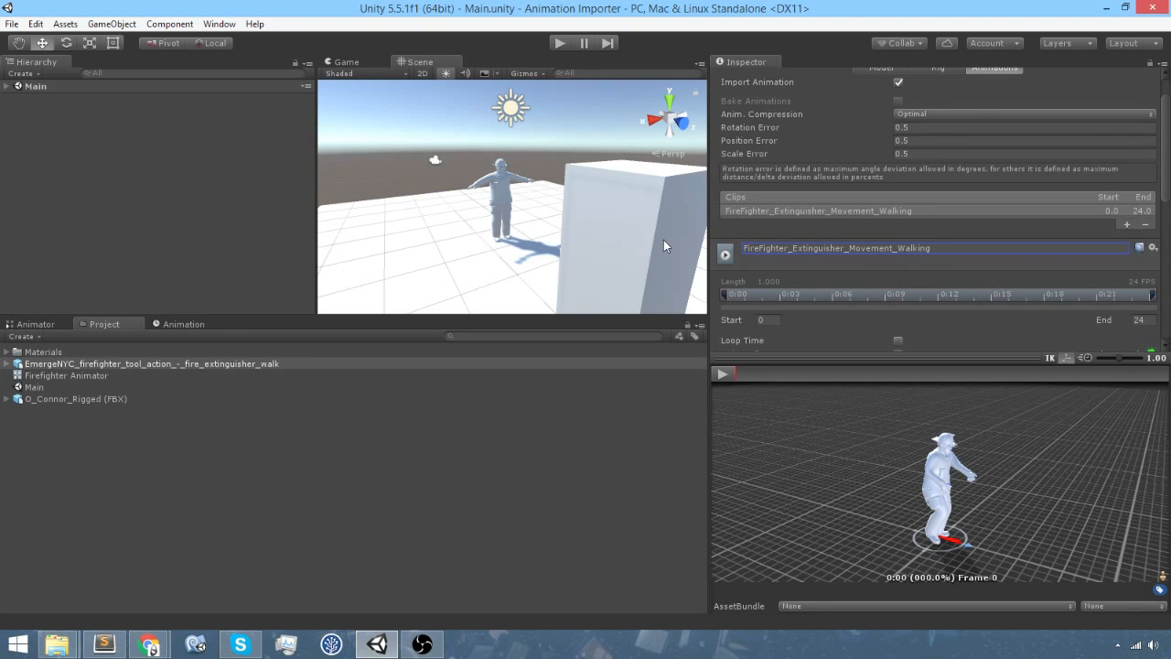
Enable Loop Time and Loop Pose for the walking clip, scrubbing and playing the animation preview.
scroll(879, 284, down, 5)
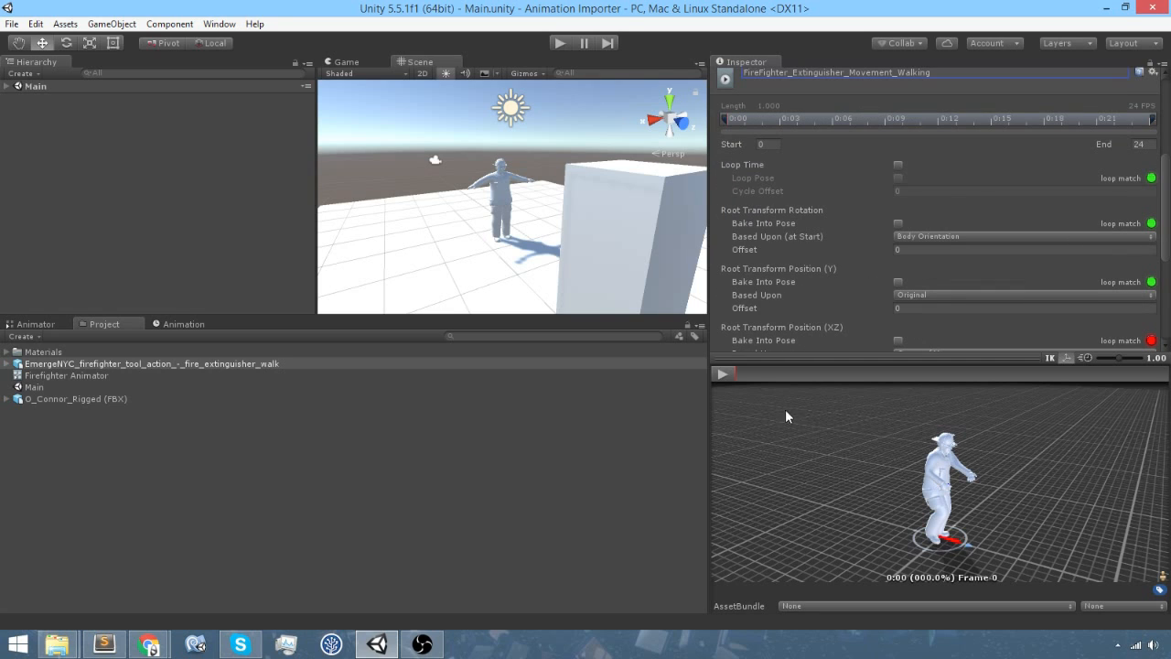
click(898, 165)
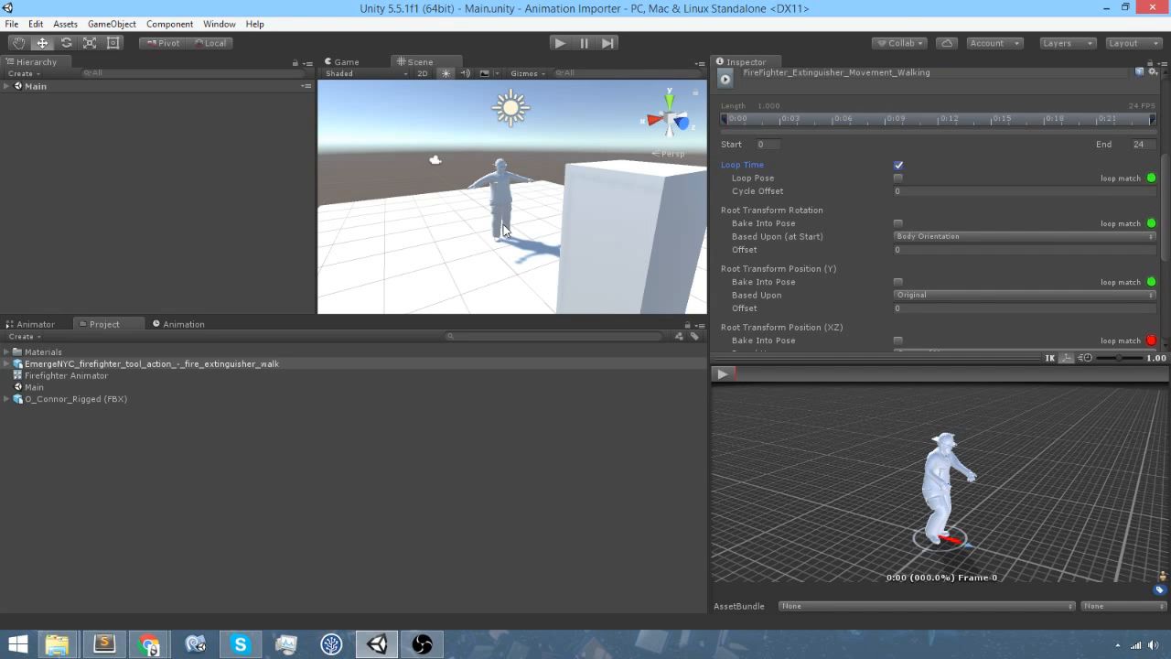
drag(738, 372, 1166, 374)
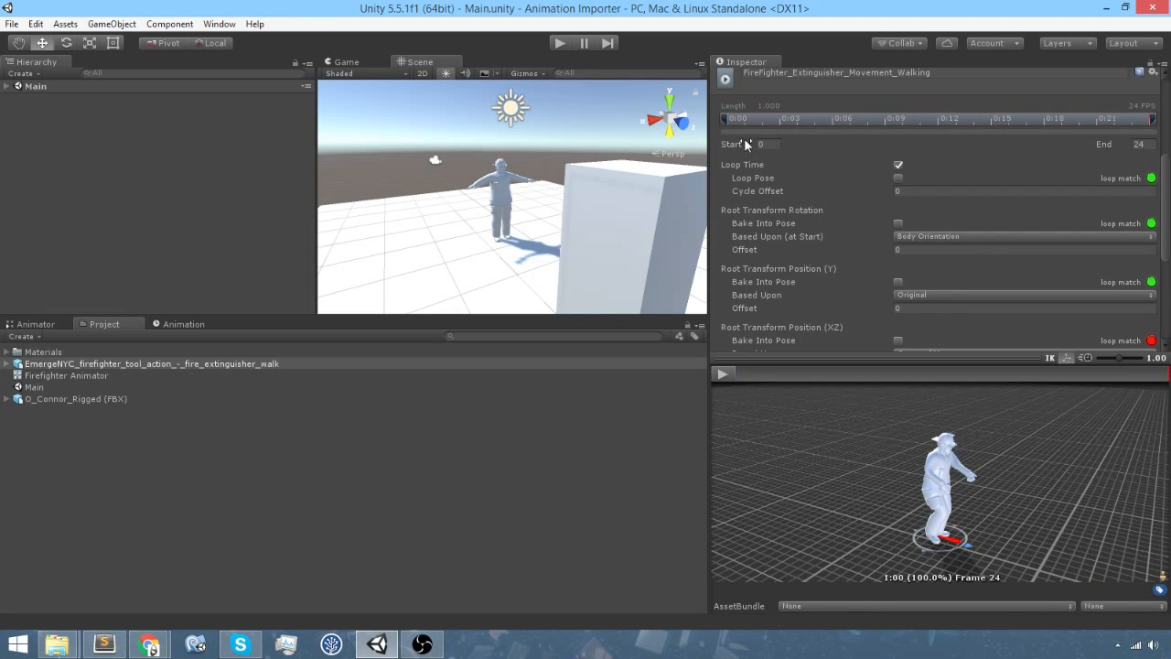
click(723, 374)
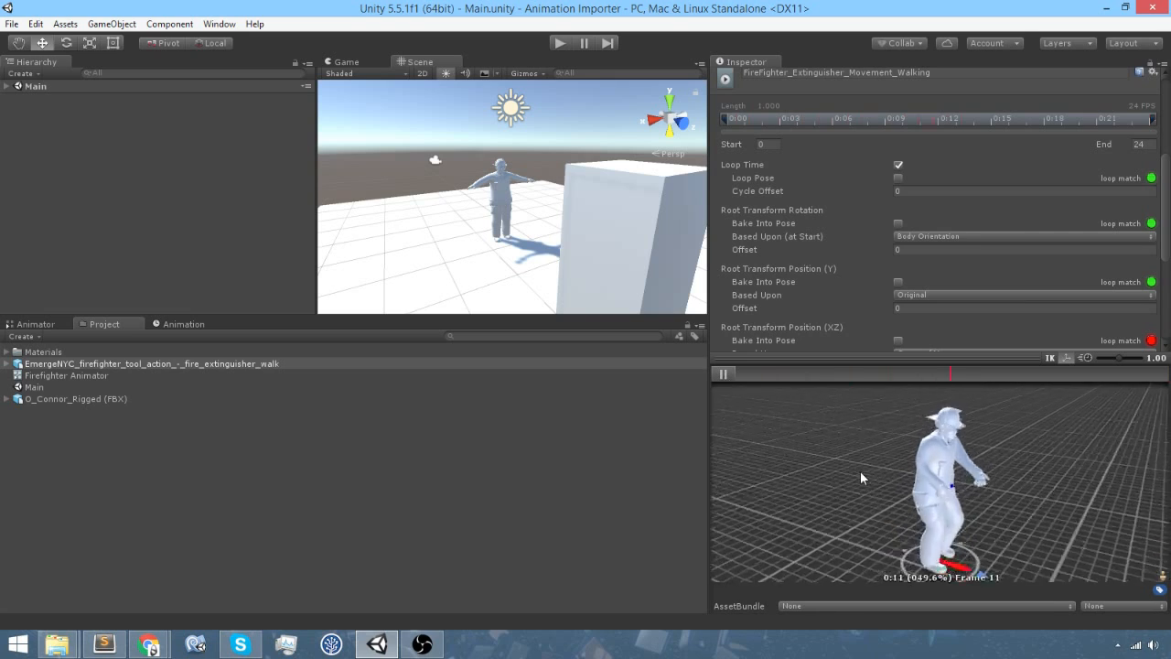
scroll(861, 471, up, 3)
scroll(860, 471, down, 2)
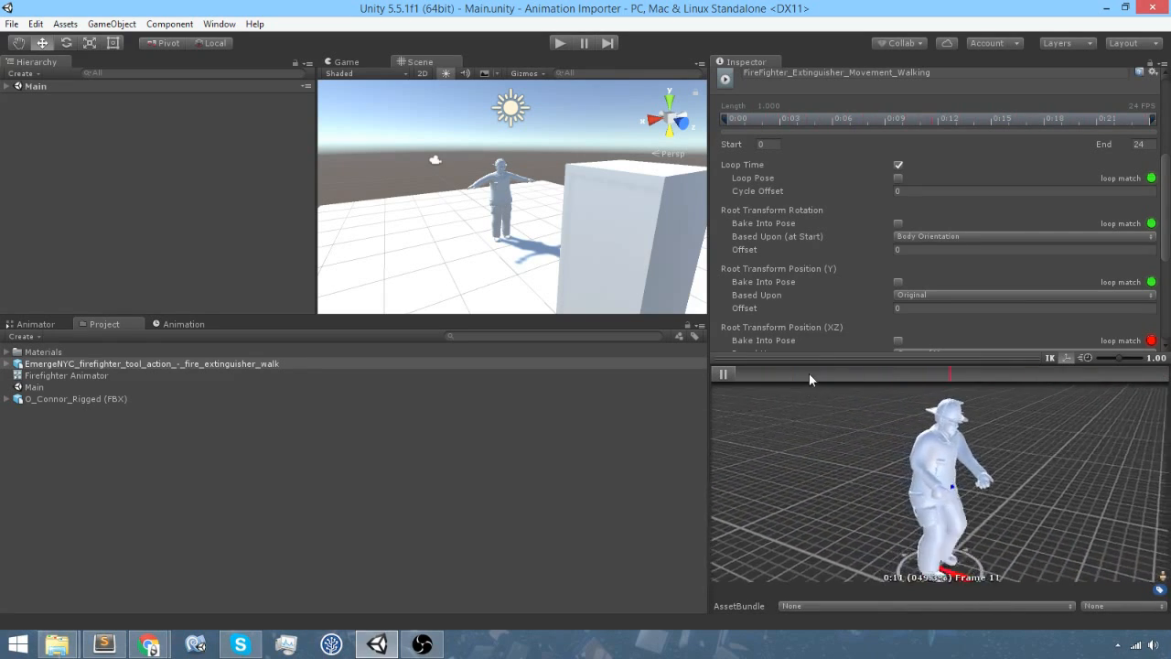
click(897, 178)
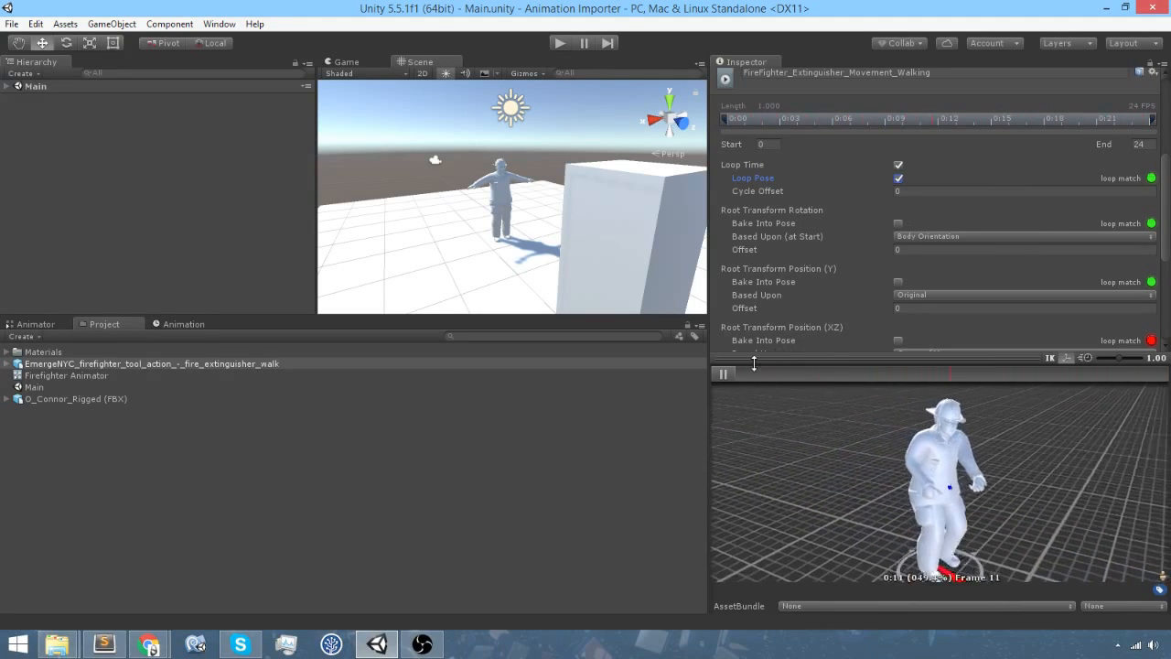
Pause the preview and shorten the walking clip's range to end at about frame 18.4.
click(723, 373)
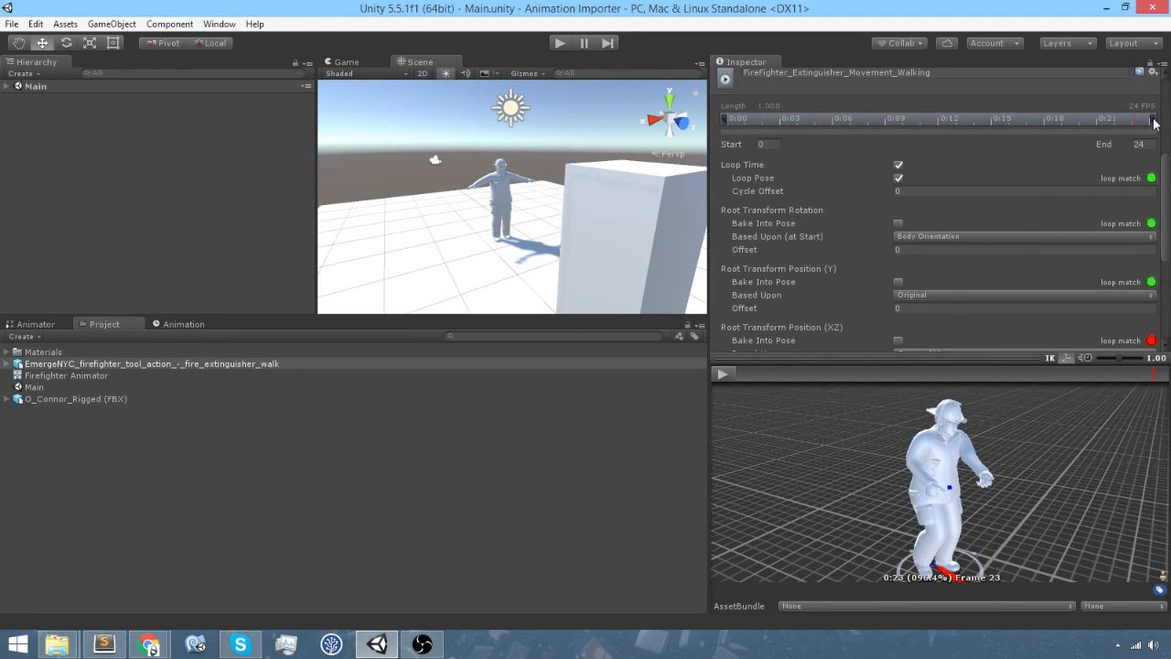
drag(1152, 120, 1052, 125)
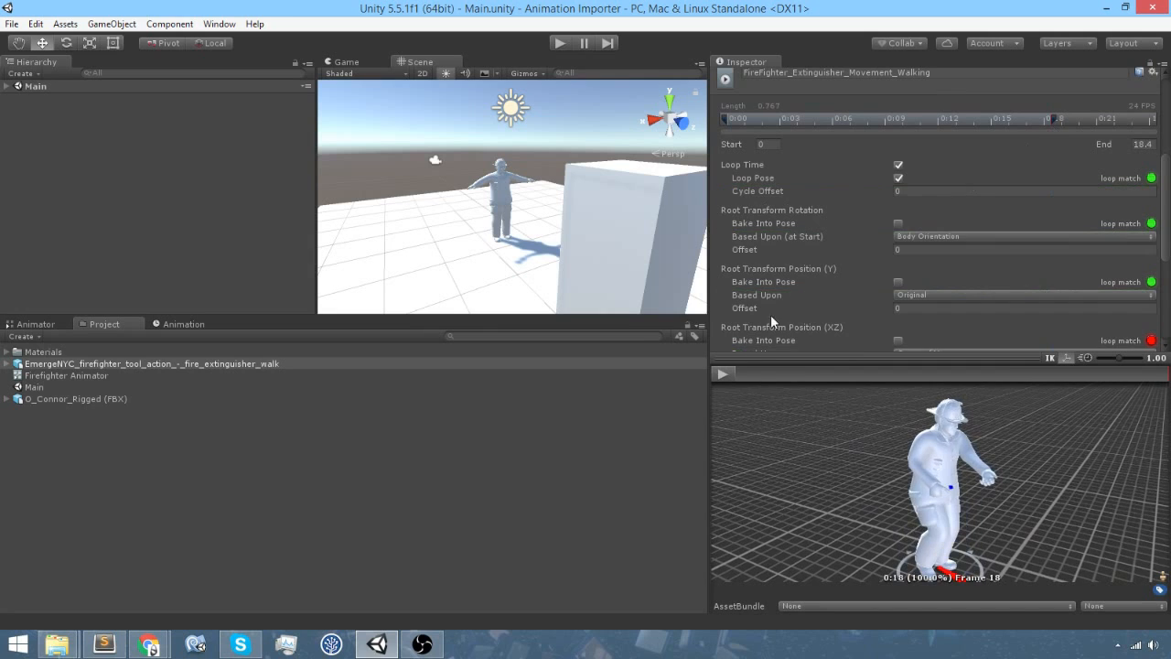
Turn off Loop Pose, scrub through the walking clip, and shorten its range to end at about frame 14.3.
click(732, 375)
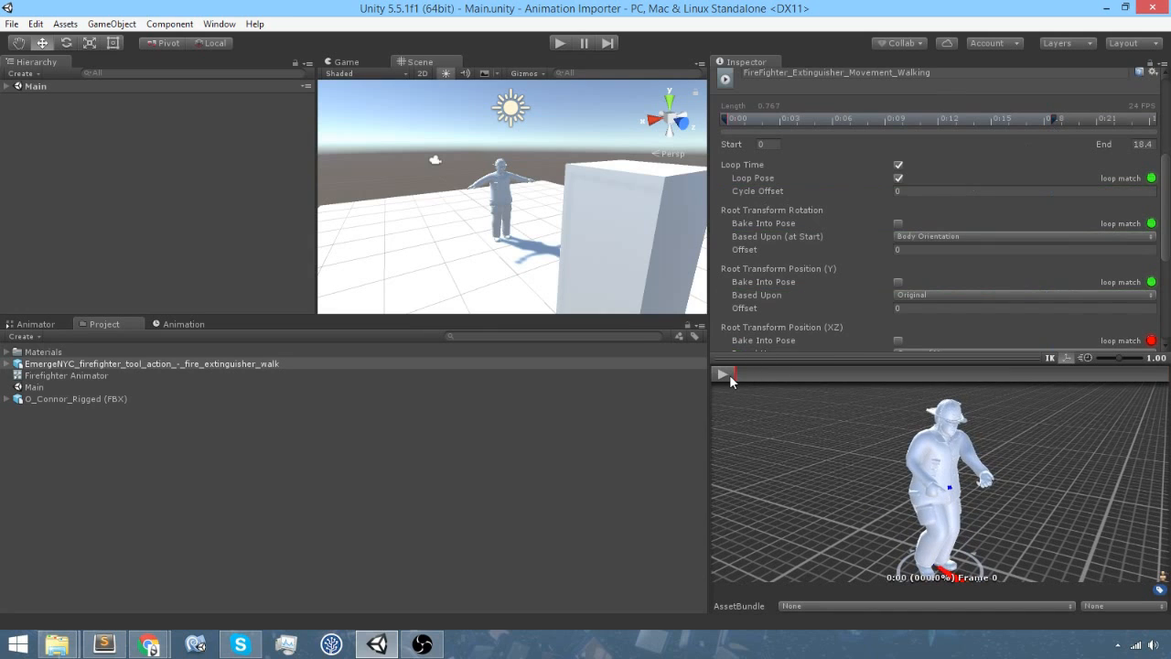
click(898, 177)
drag(731, 373, 1156, 355)
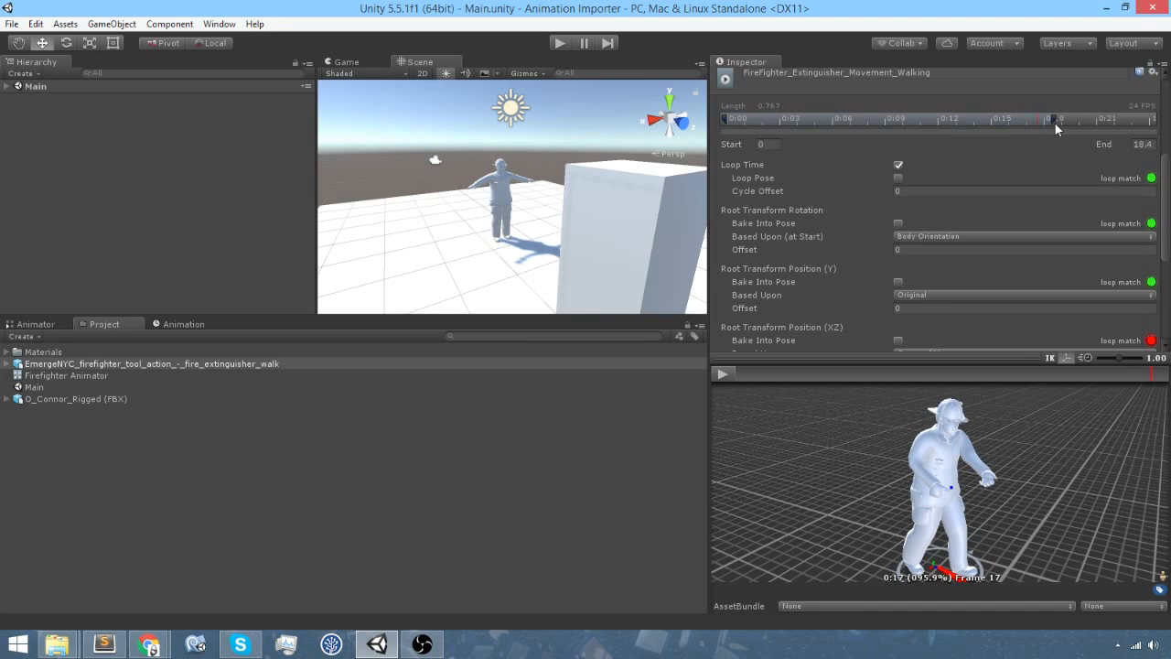
mouse_move(1051, 124)
mouse_down()
mouse_move(951, 122)
mouse_move(980, 118)
mouse_up()
click(898, 165)
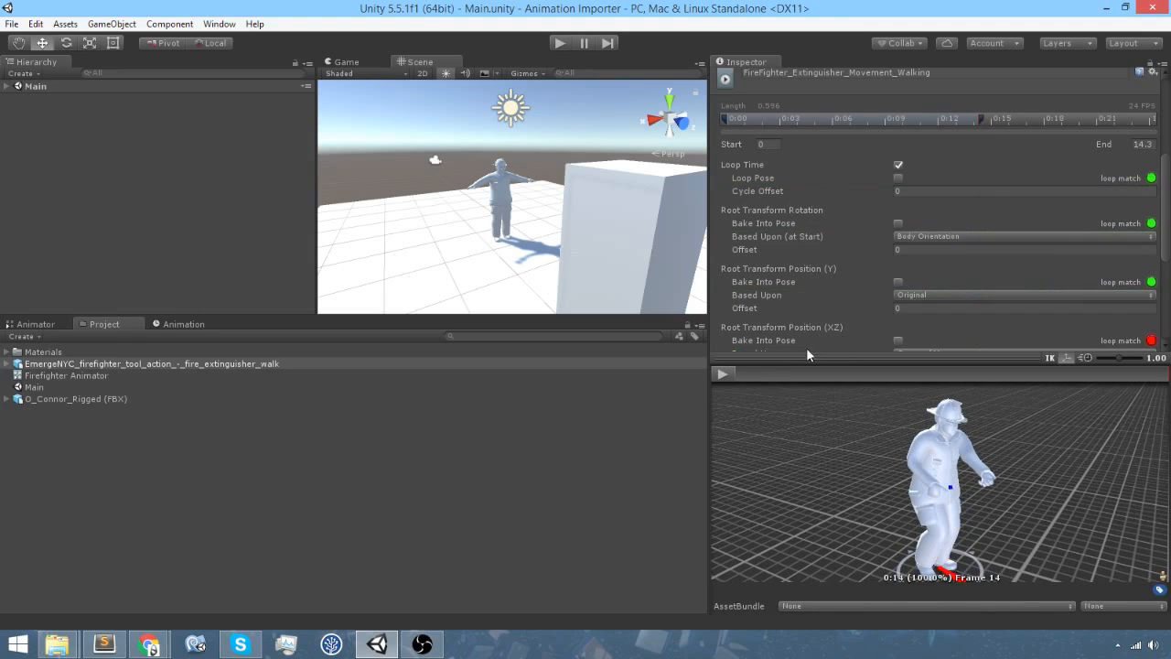
Enable Loop Pose for the shortened walking clip, compare its start and end poses, and play the preview.
click(723, 375)
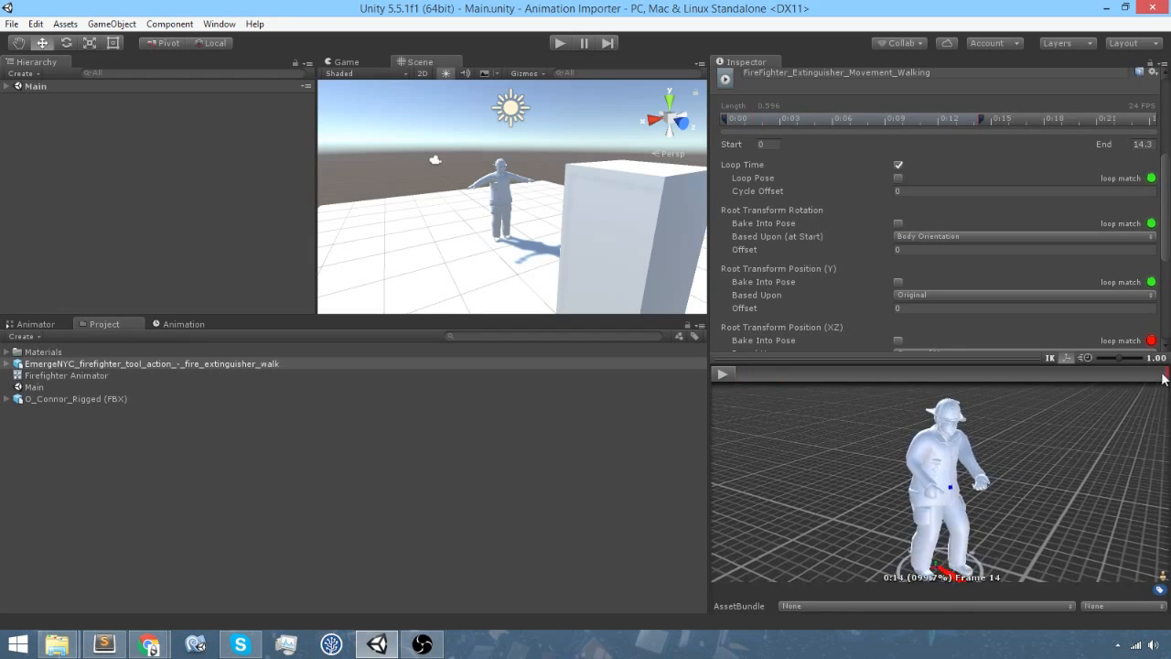
click(898, 178)
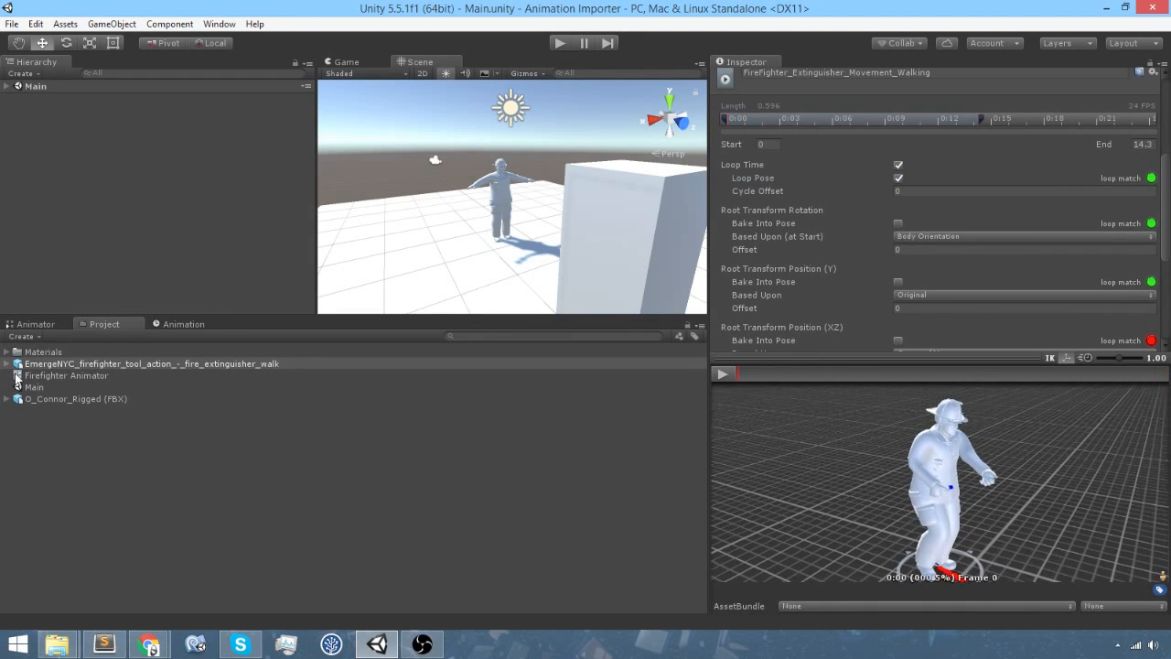
drag(1089, 378, 1135, 374)
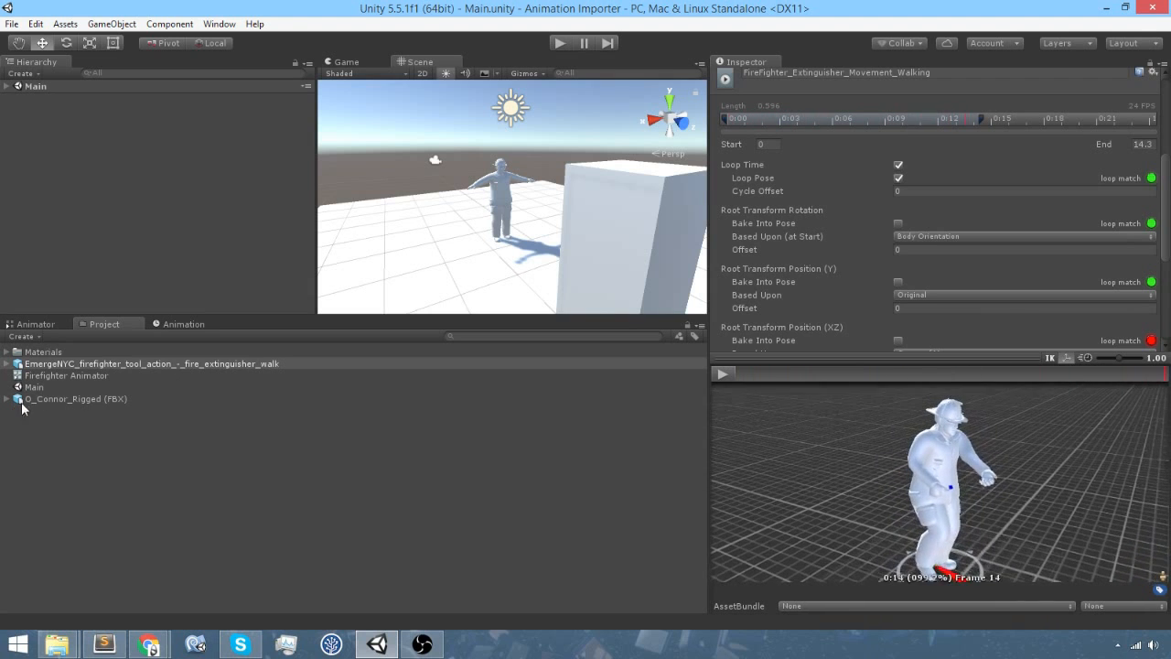
click(720, 376)
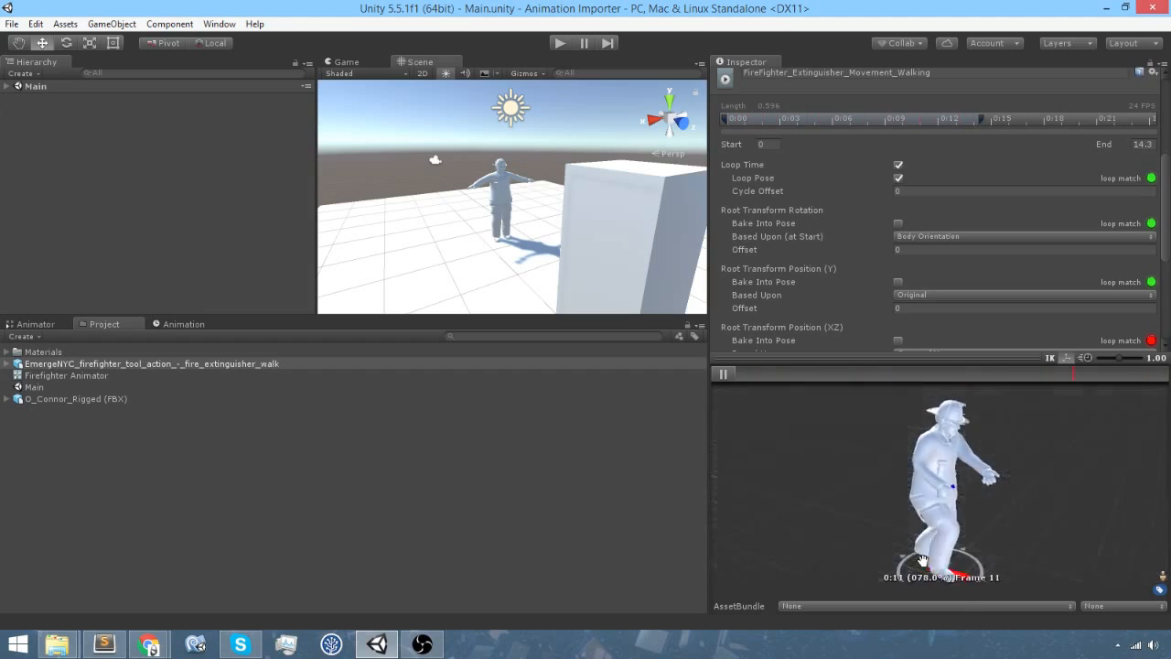
Extend the walking clip's range to end at frame 24 and turn off Loop Pose.
drag(980, 118, 1152, 118)
click(898, 178)
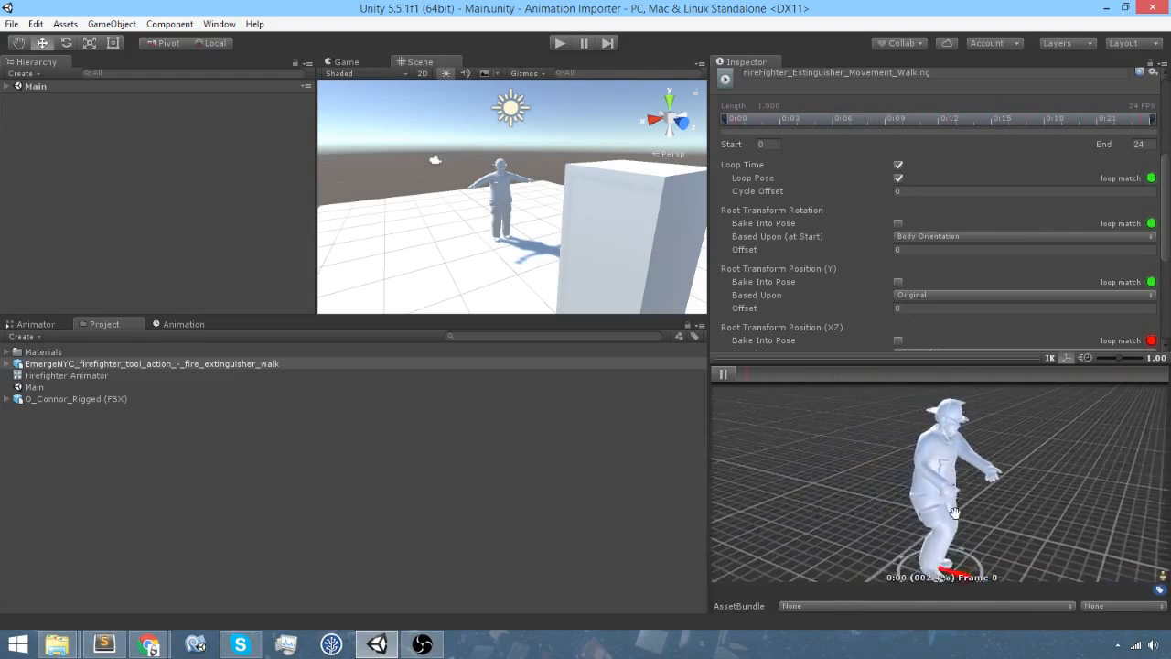
click(900, 177)
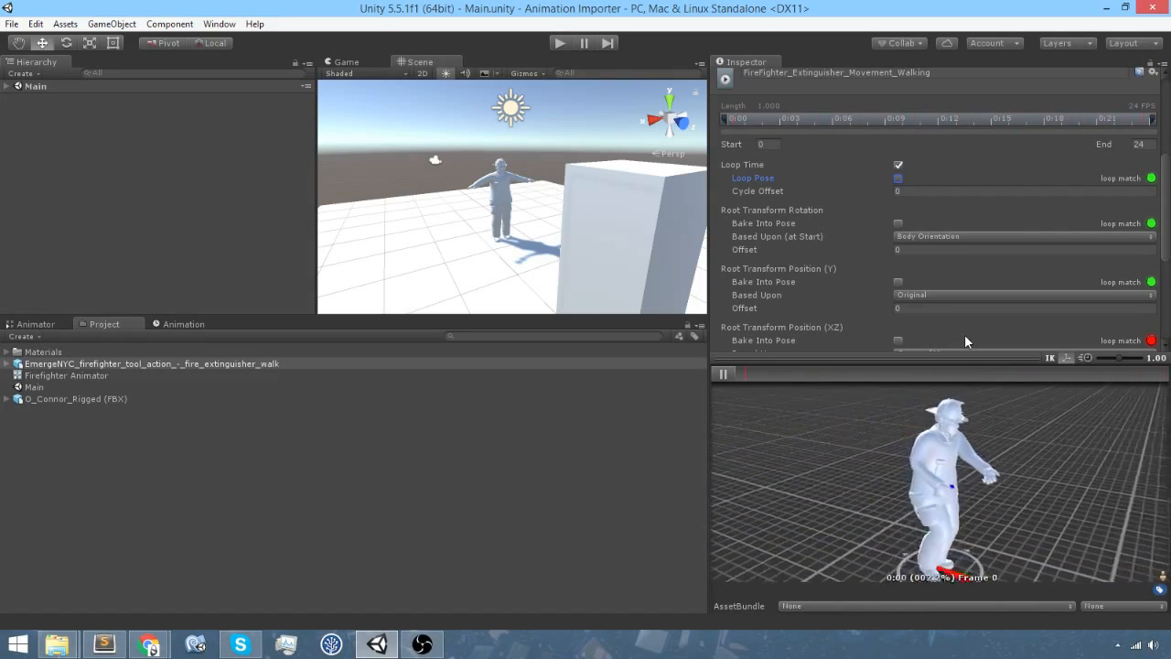
Review the walking clip's root transform, velocity and import message settings, and expand the Motion section.
scroll(964, 334, down, 3)
scroll(950, 325, up, 3)
scroll(923, 294, down, 5)
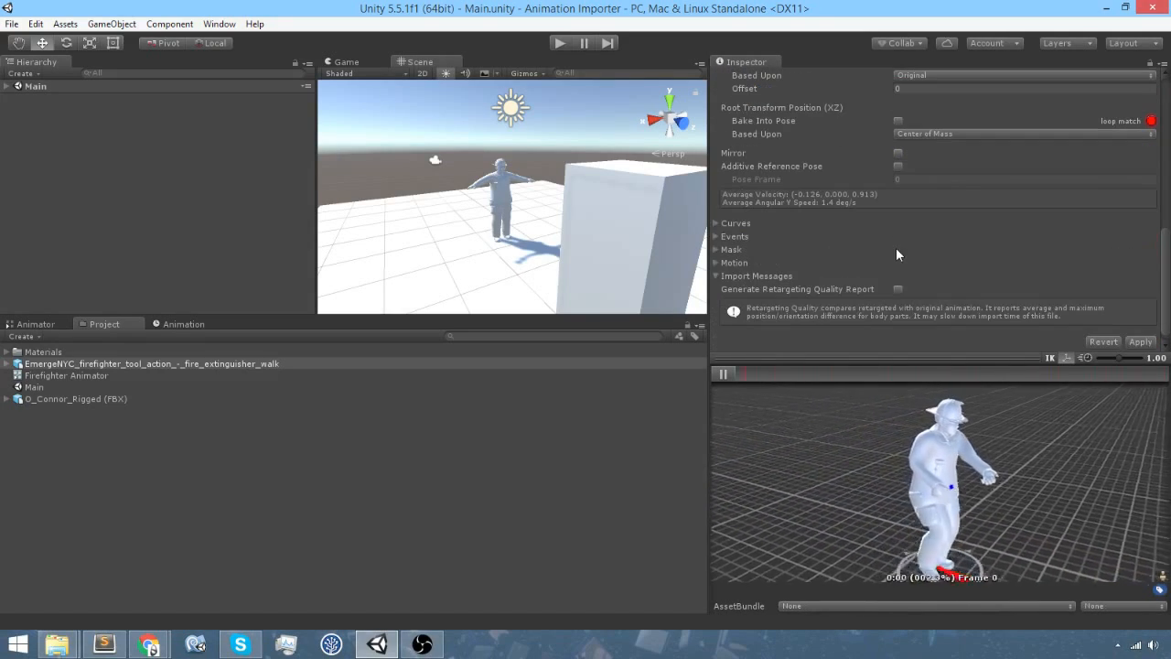
scroll(815, 201, up, 5)
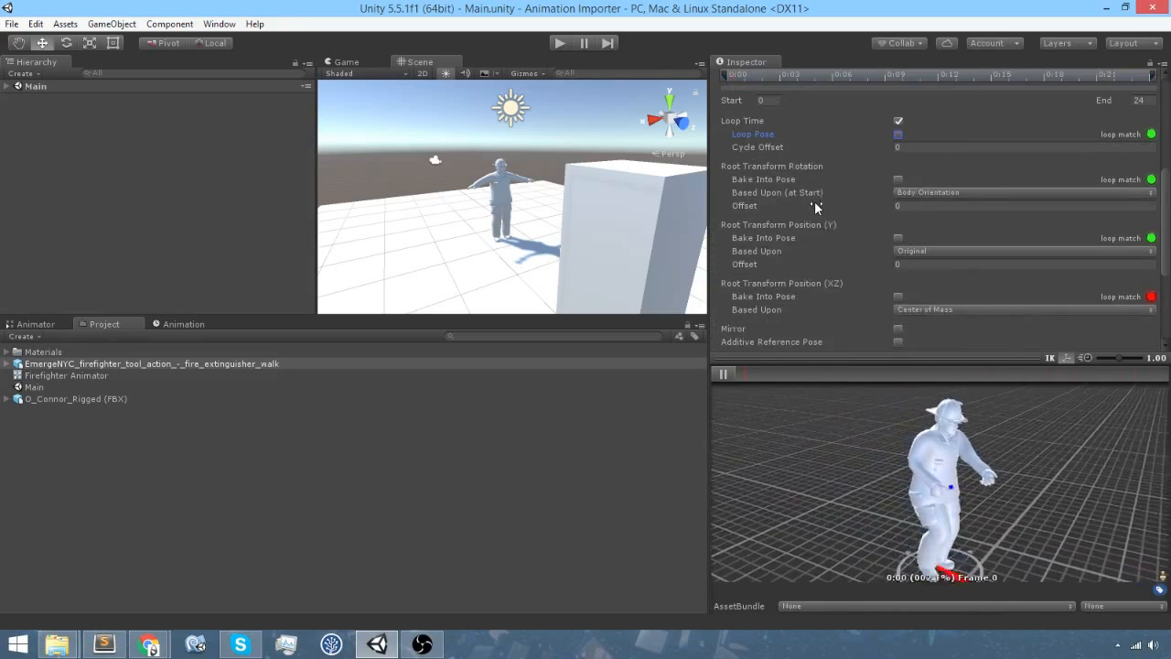
scroll(814, 201, down, 4)
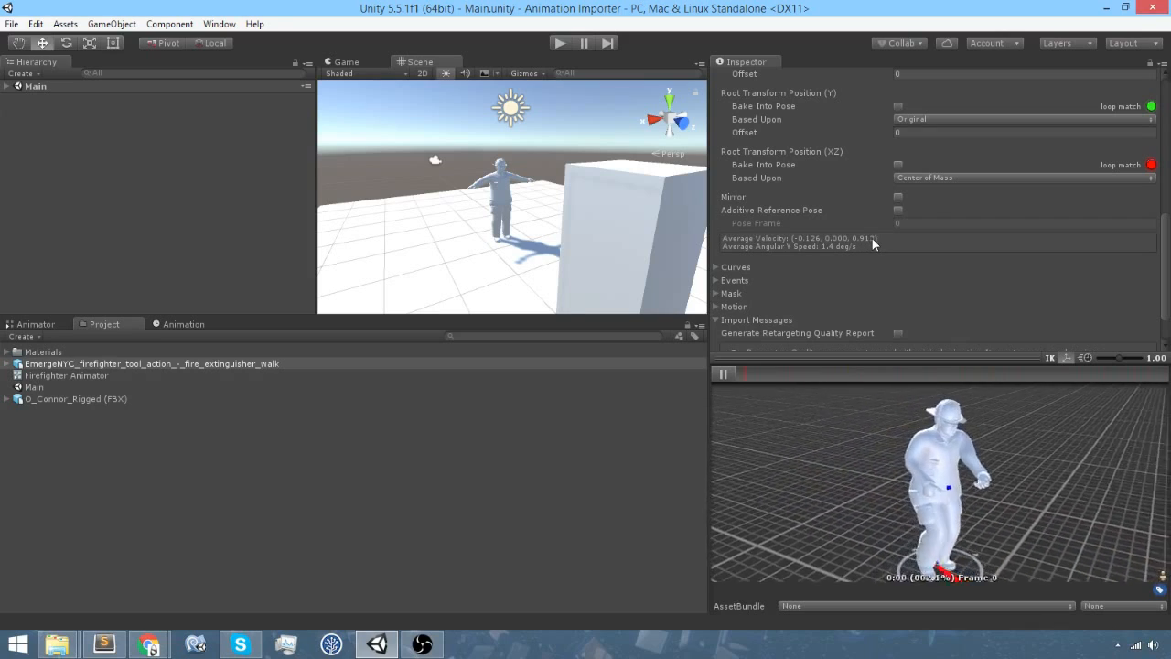
scroll(870, 245, up, 2)
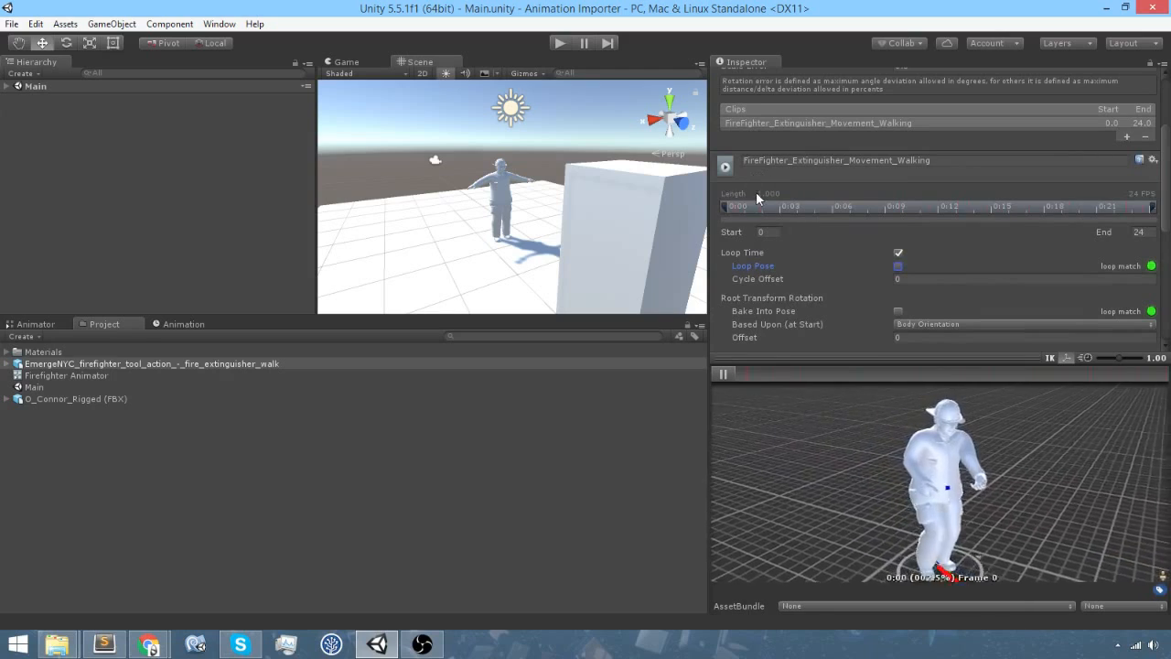
scroll(765, 192, down, 5)
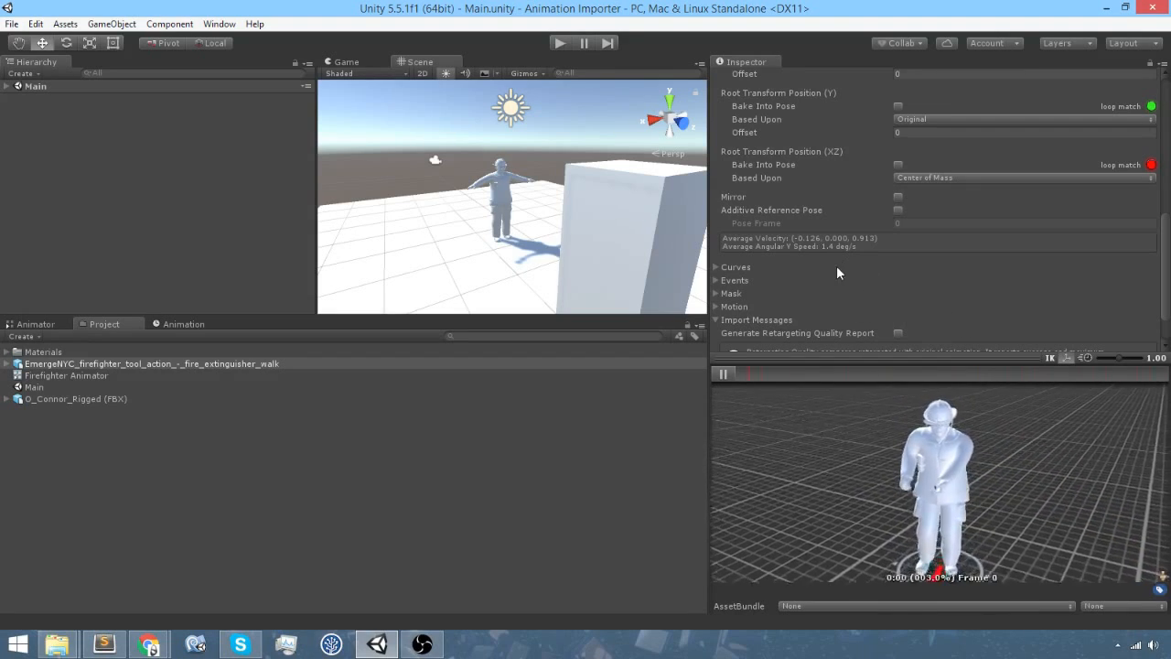
scroll(828, 270, down, 2)
click(717, 254)
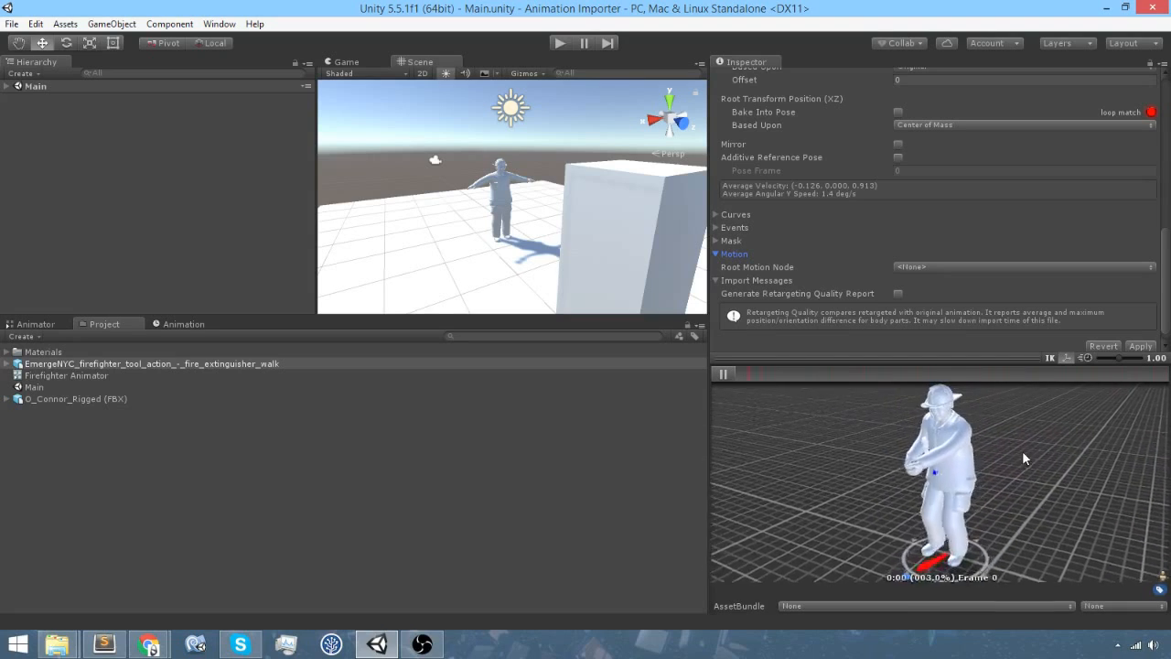
Apply the changed import settings of the fire extinguisher walk model.
scroll(859, 297, up, 10)
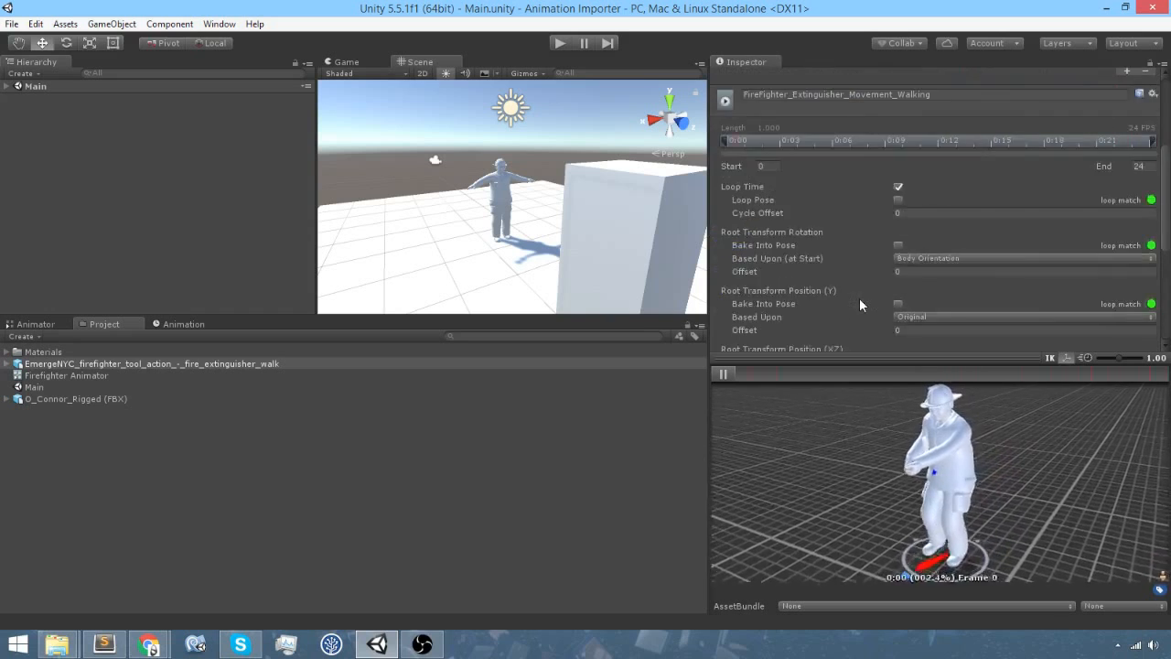
scroll(835, 279, down, 10)
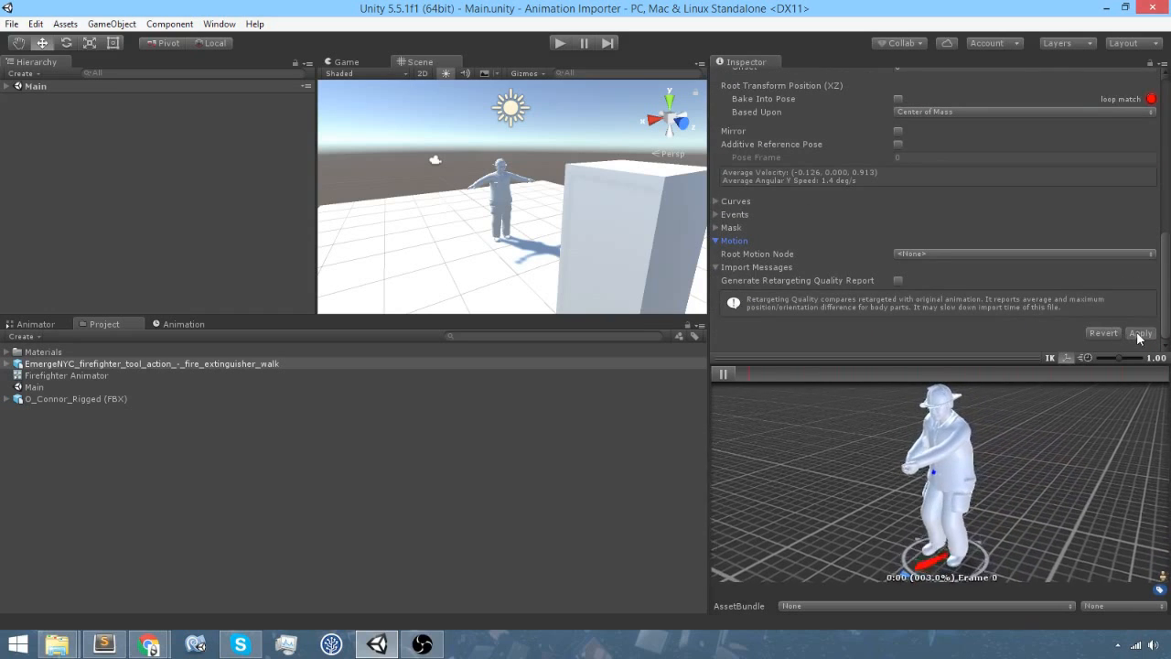
click(1140, 333)
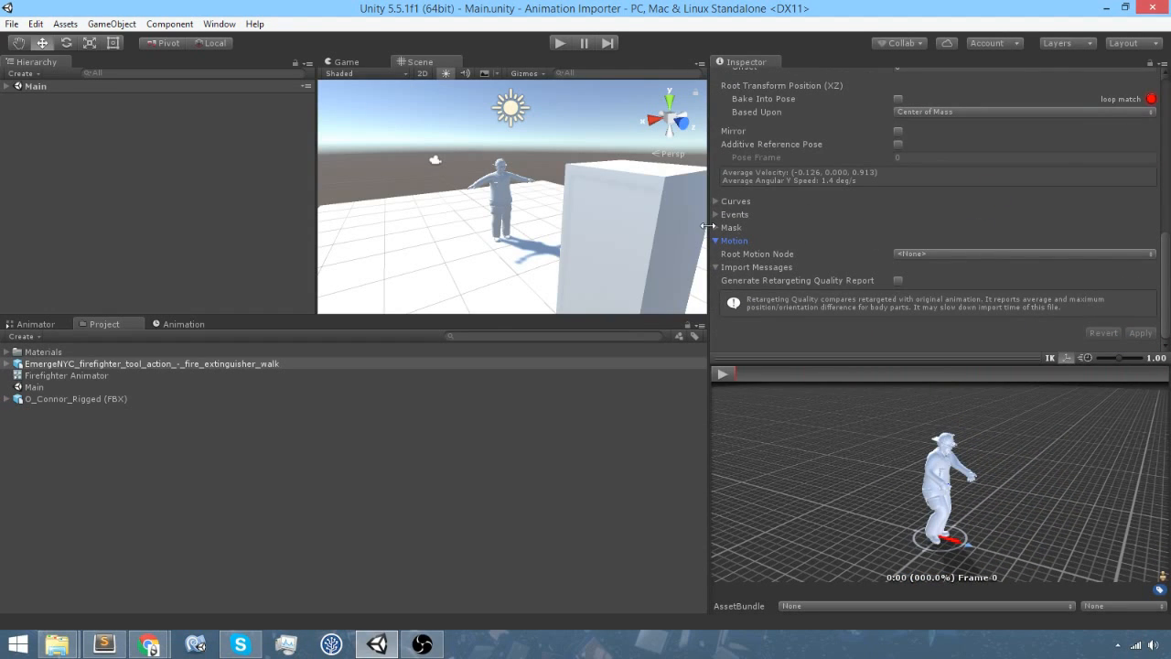
Select the FireFighter_Extinguisher_Movement_Walking clip inside the walk model and dock the Project panel above the Hierarchy with the Animator visible.
click(174, 322)
click(14, 323)
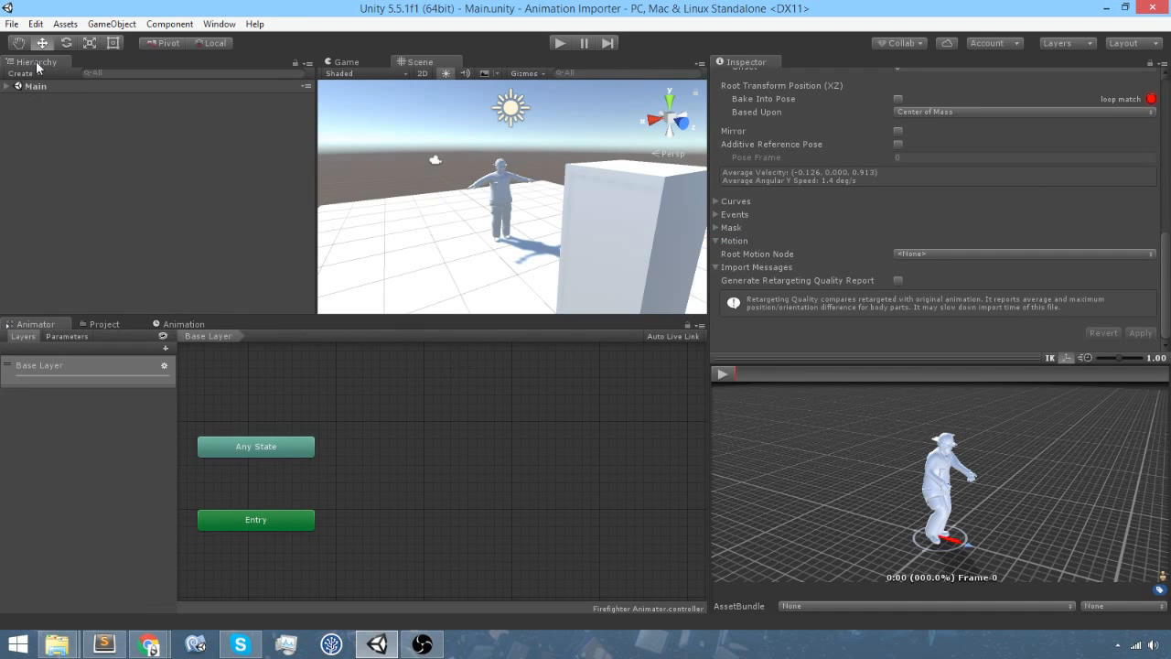
click(106, 324)
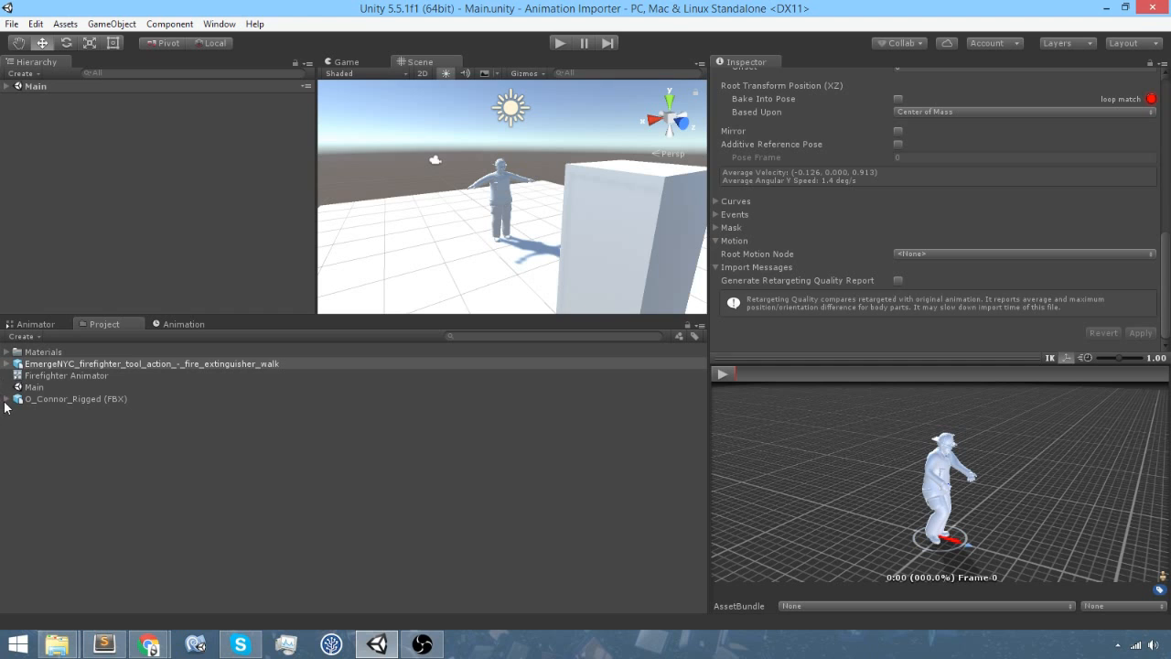
click(9, 364)
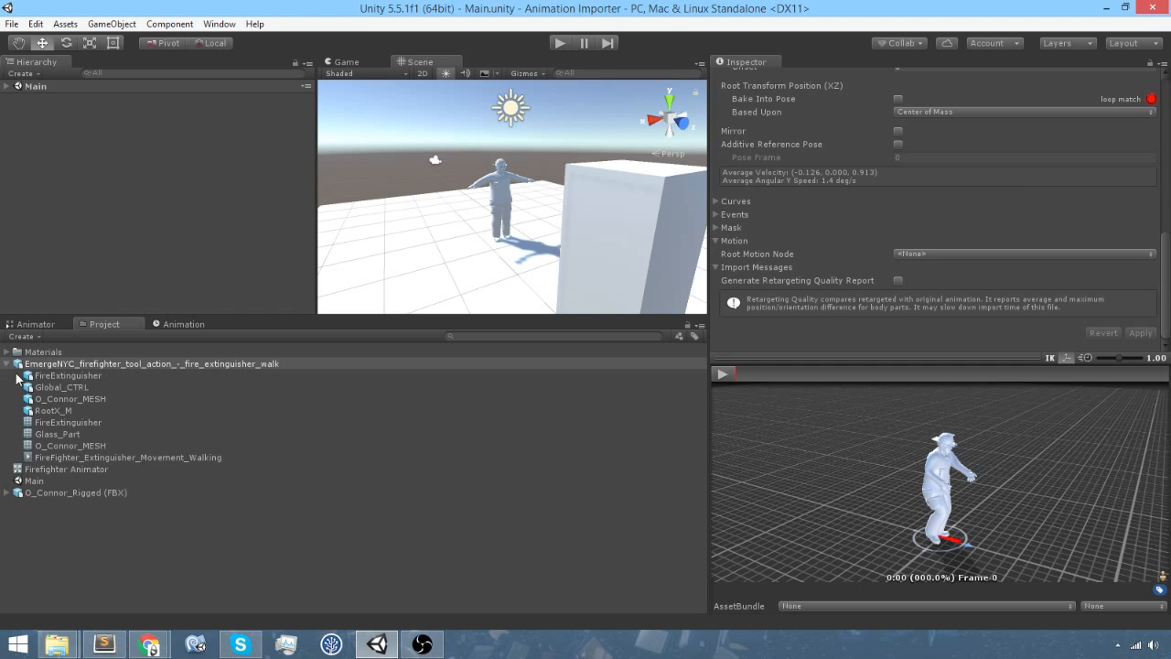
click(75, 456)
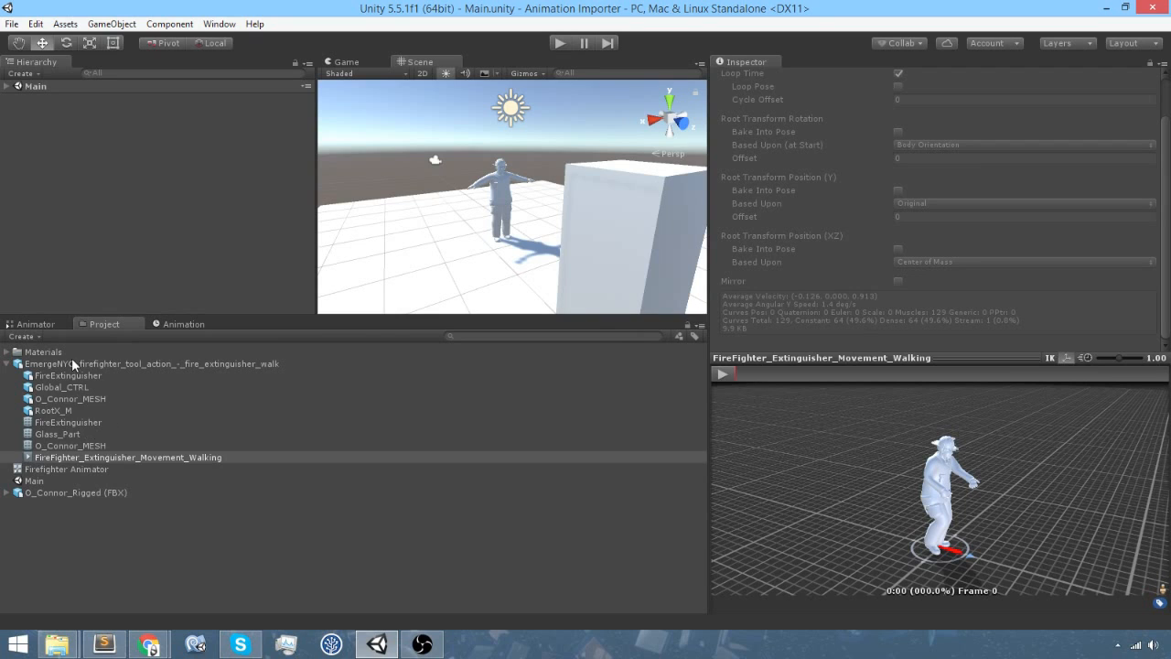
drag(131, 331, 104, 85)
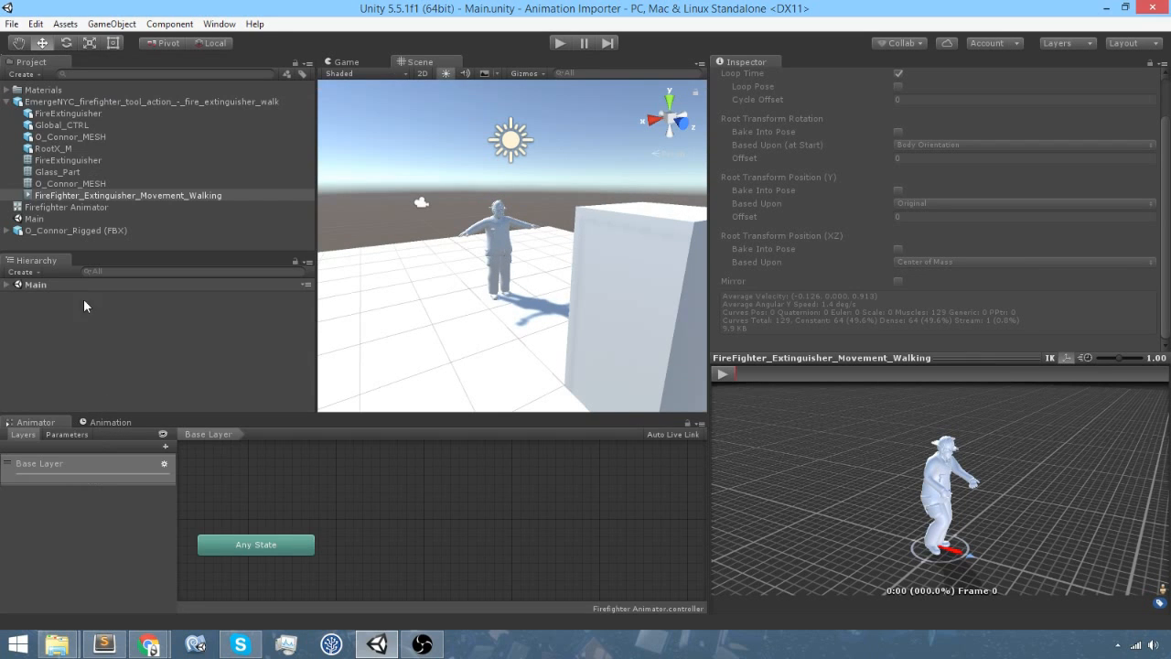
Add the FireFighter_Extinguisher_Movement_Walking clip as a state in the Firefighter Animator's Base Layer, placed beside Any State.
drag(64, 195, 349, 448)
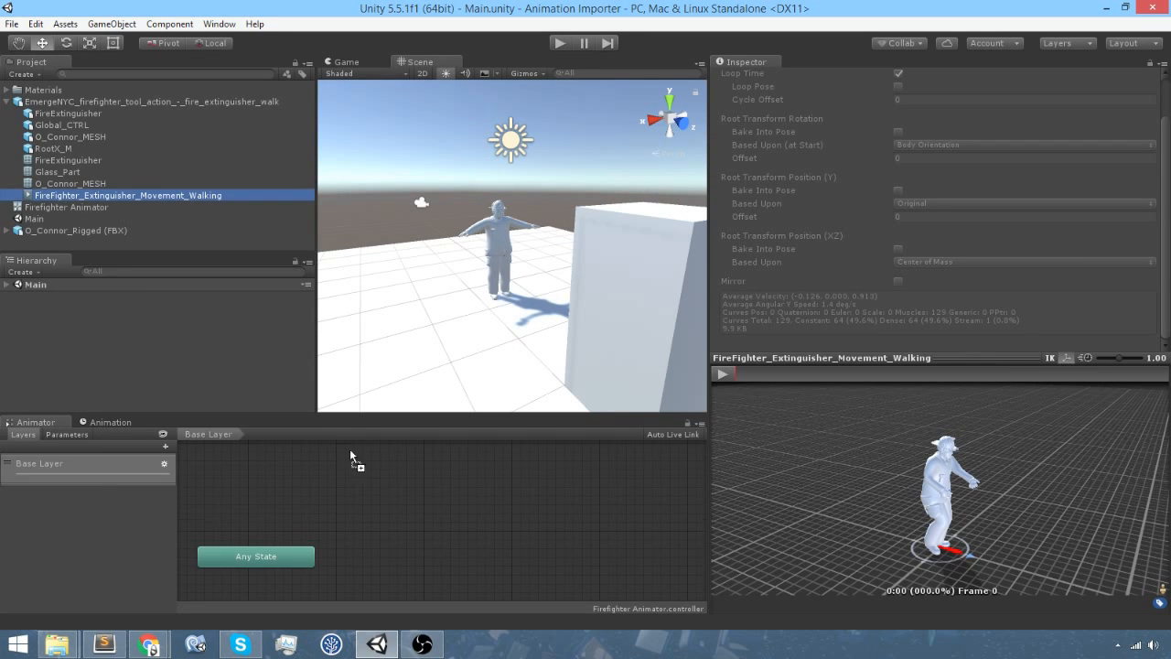
drag(441, 503, 494, 561)
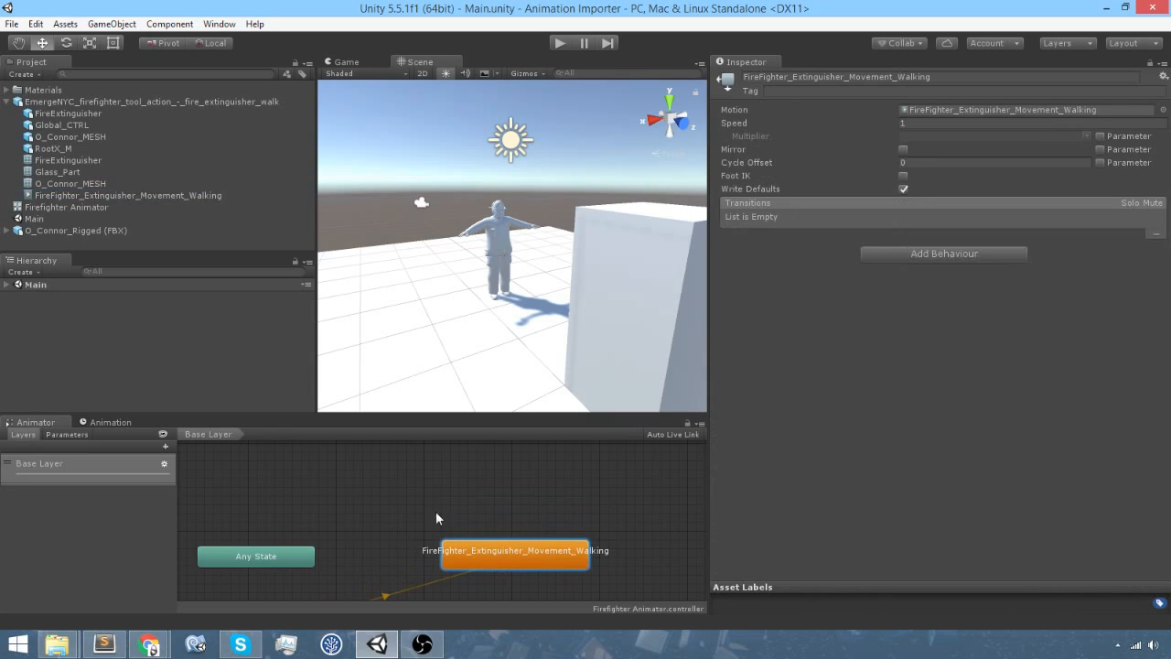
scroll(412, 511, down, 4)
scroll(371, 499, up, 3)
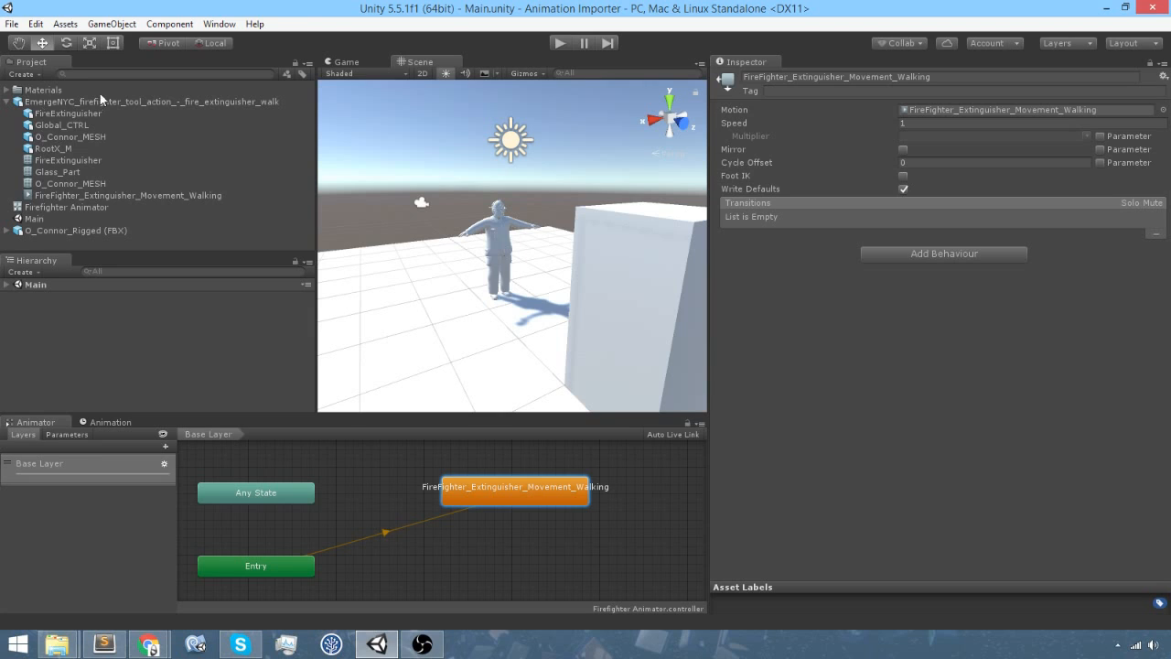
Expand the Main scene and select O_Connor_Rigged (FBX) to inspect its Animator component.
click(16, 286)
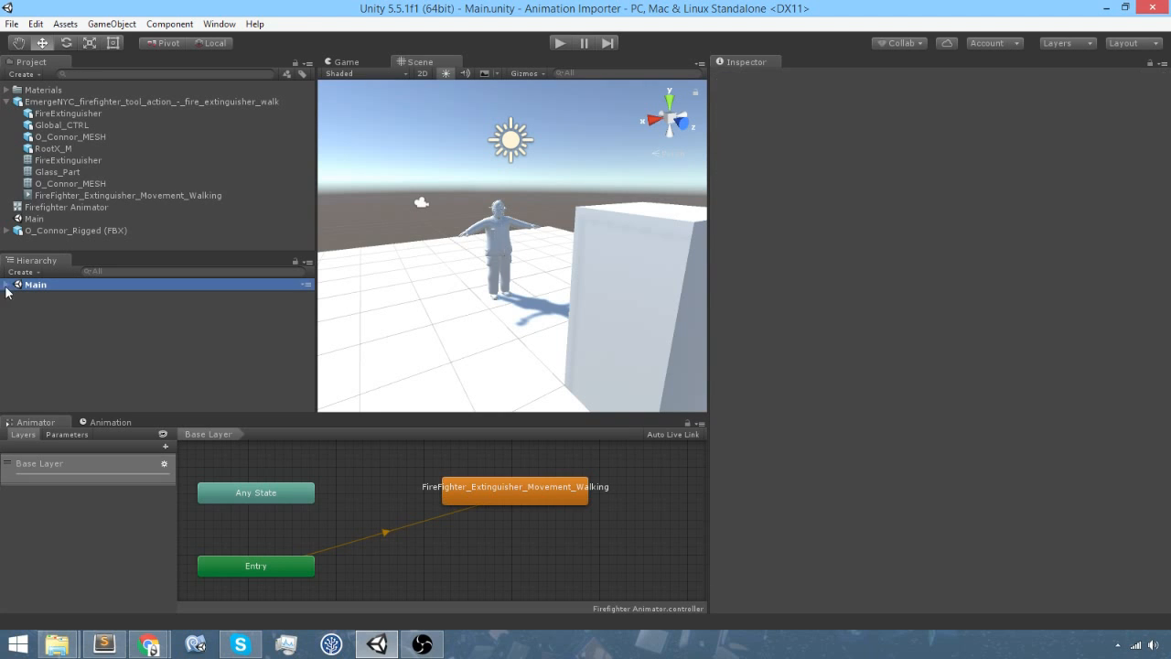
click(6, 285)
click(52, 308)
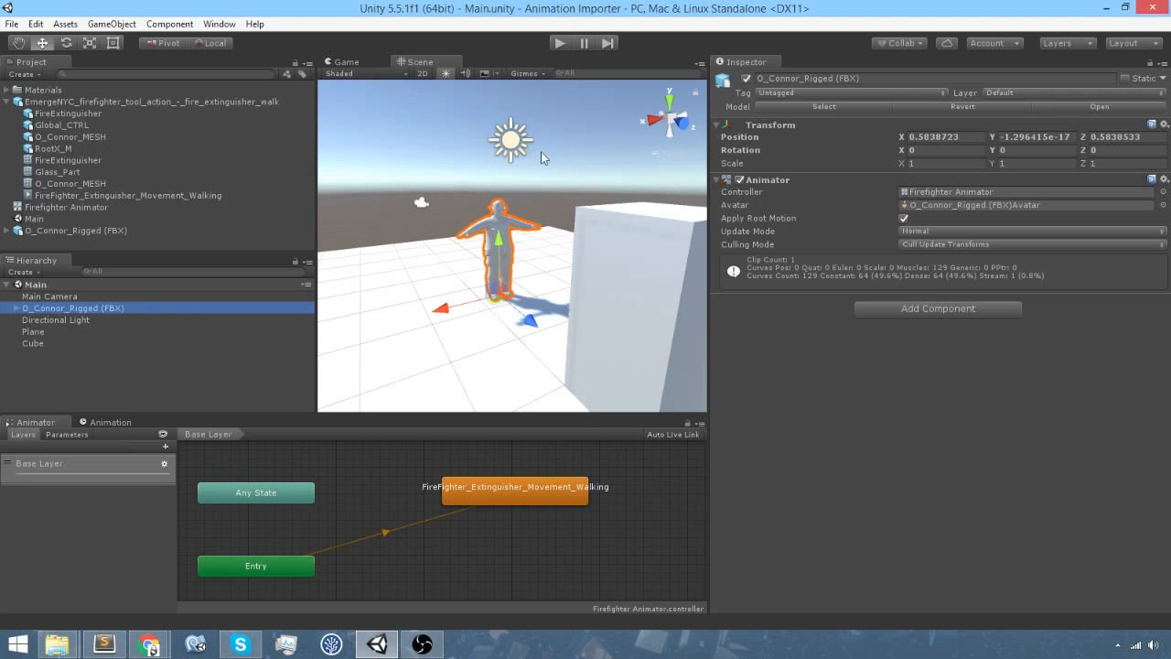
Play the scene, watch the firefighter's walk from a wider angle in the Scene view, and stop playback.
click(560, 43)
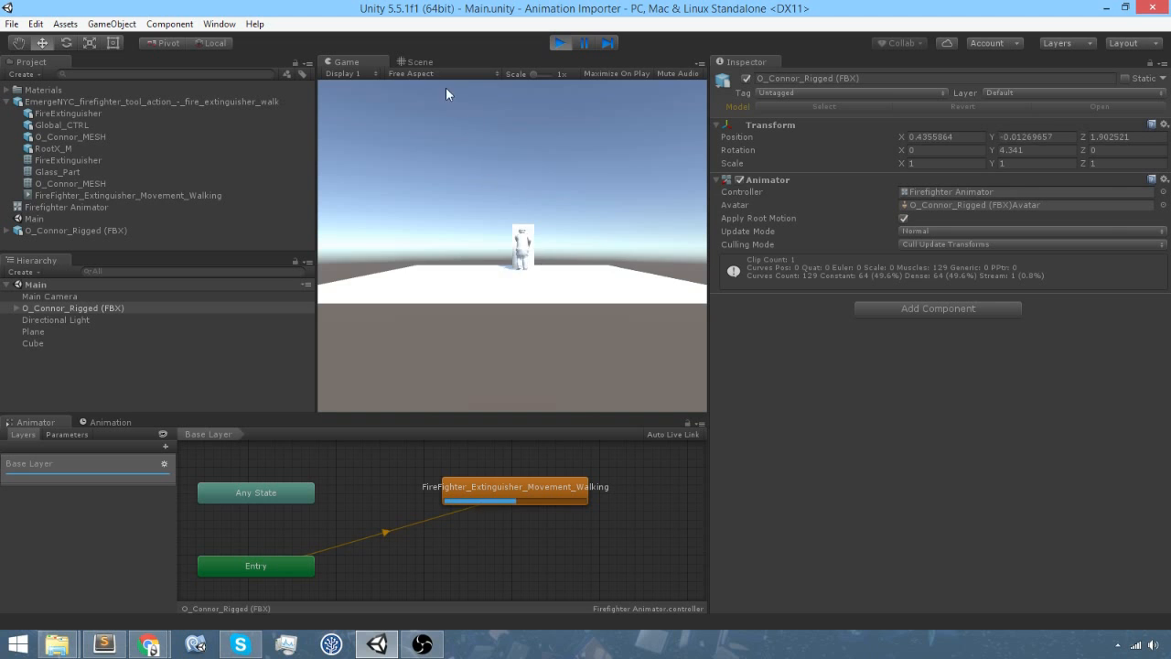
click(424, 63)
right_drag(518, 197, 982, 242)
key(d)
key(s)
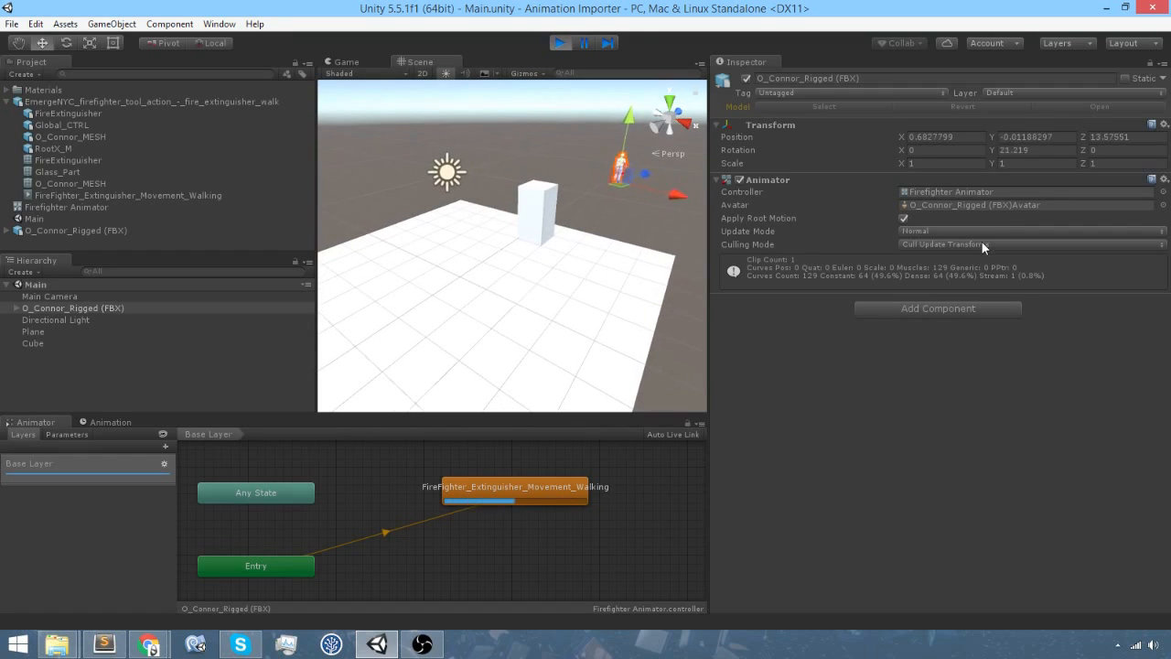
click(564, 45)
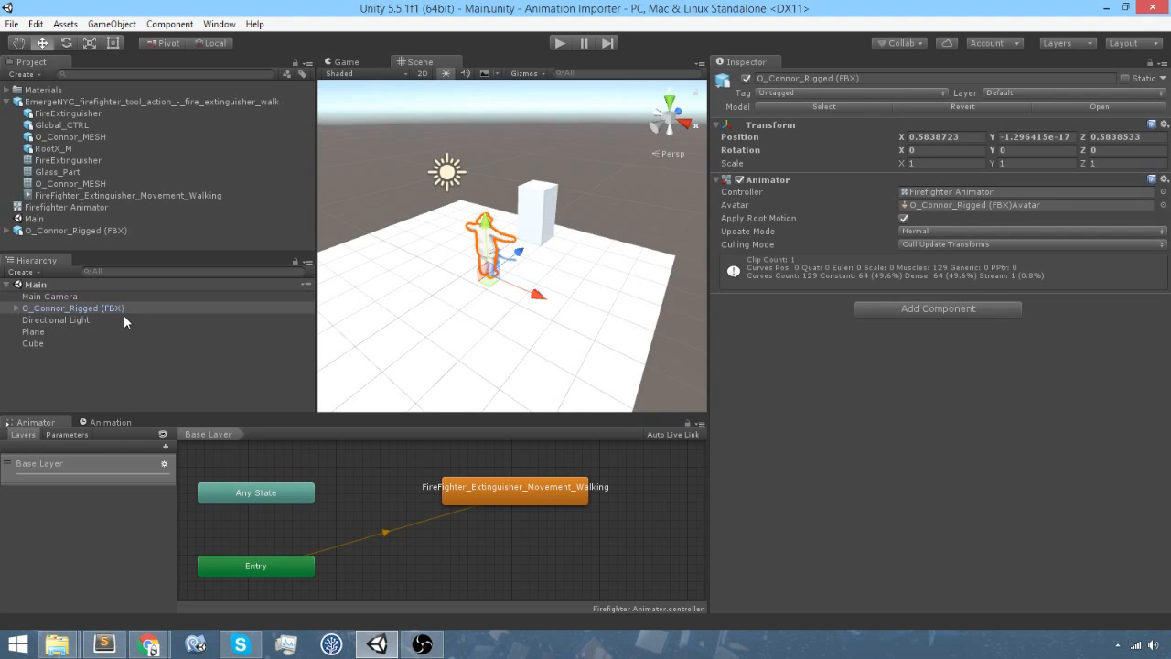
Create a project folder named my whatever folder, move the fire_extinguisher_walk model into it, and expand the folder.
click(7, 102)
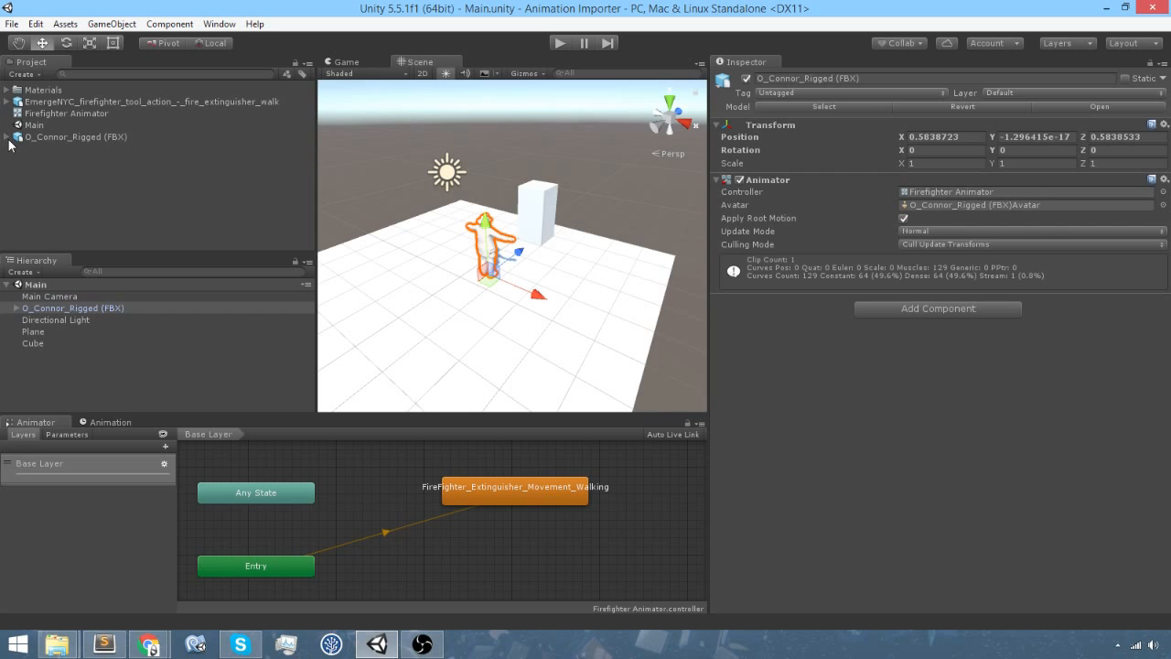
right_click(60, 102)
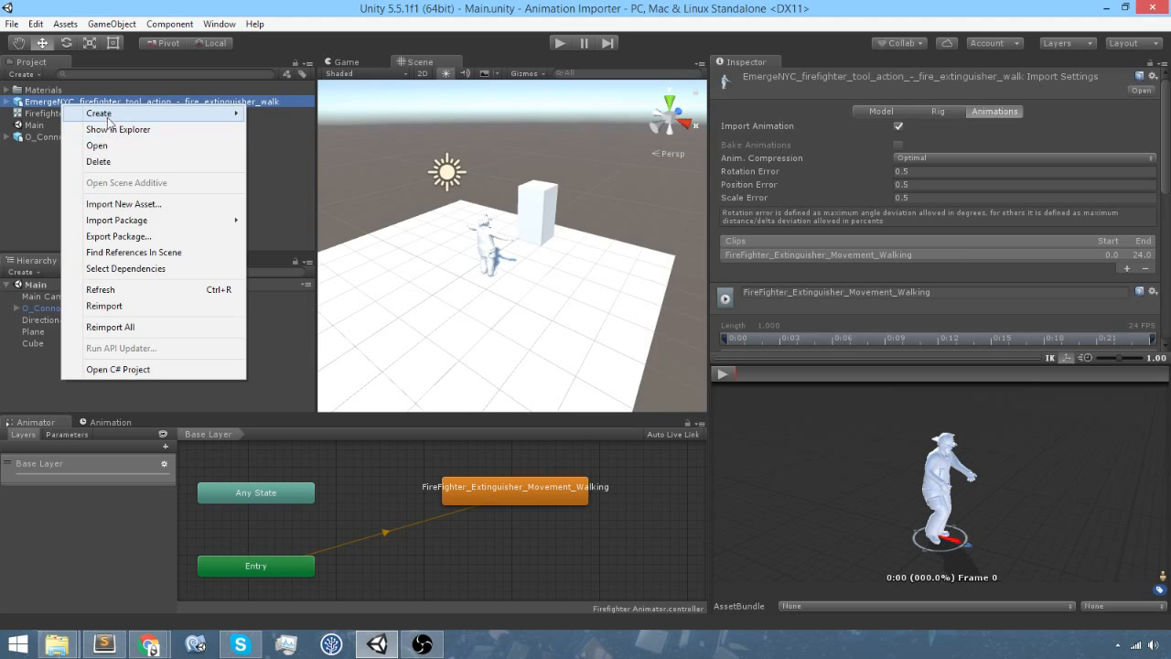
click(45, 173)
right_click(45, 173)
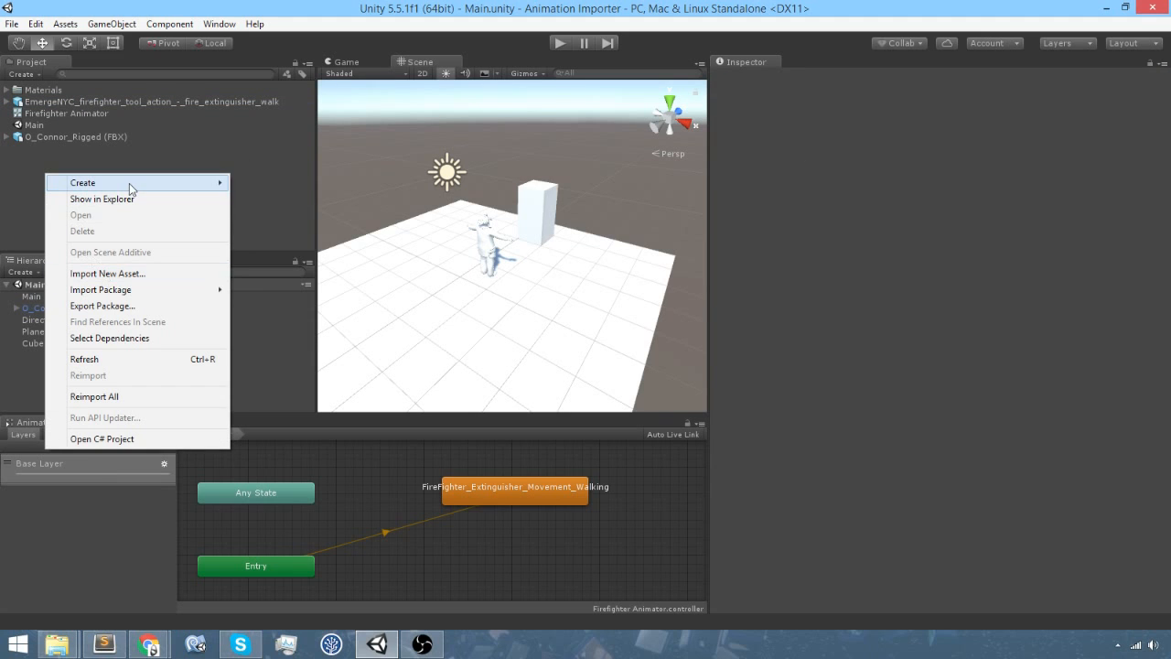
mouse_move(129, 183)
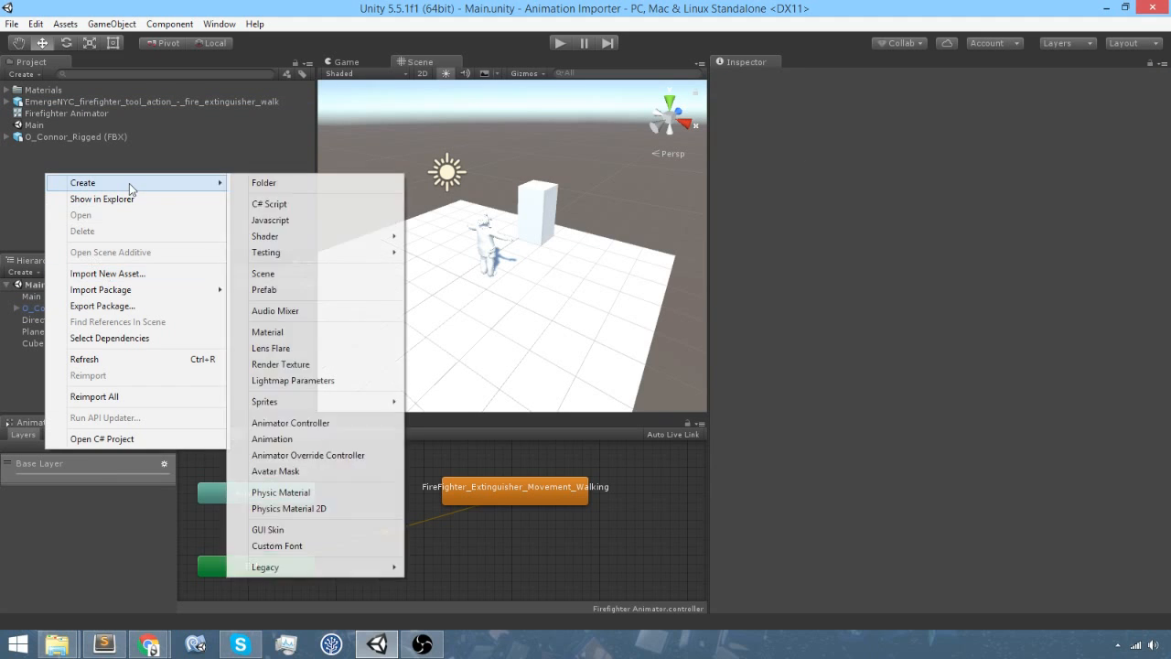
click(285, 183)
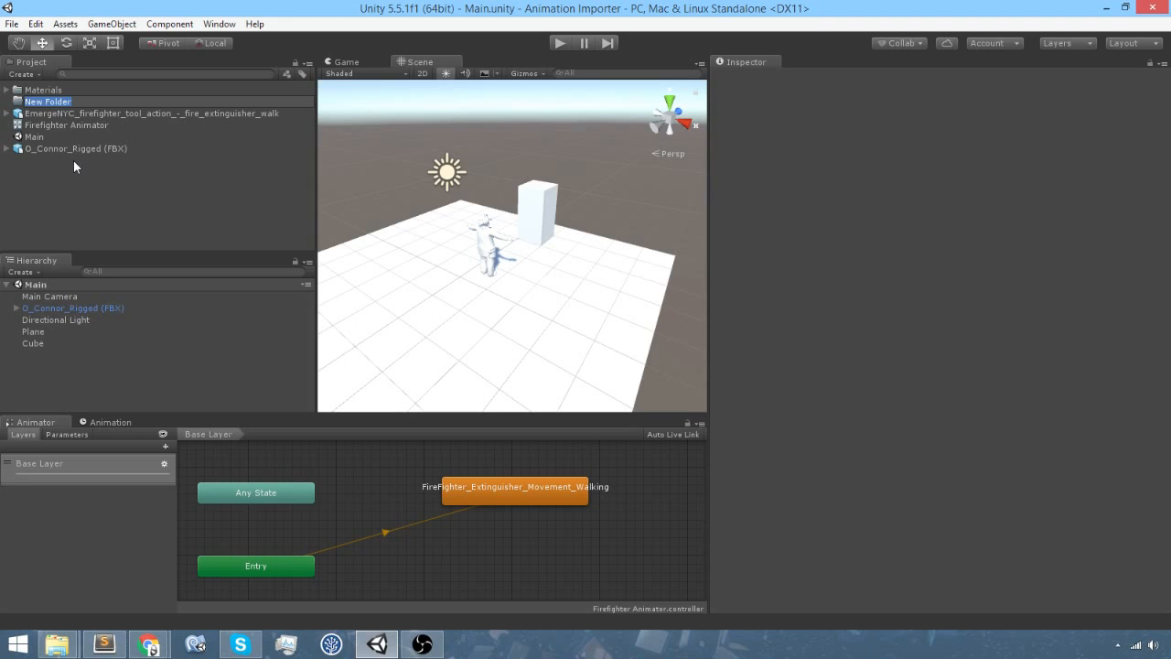
text(my whateverfolder)
key(Return)
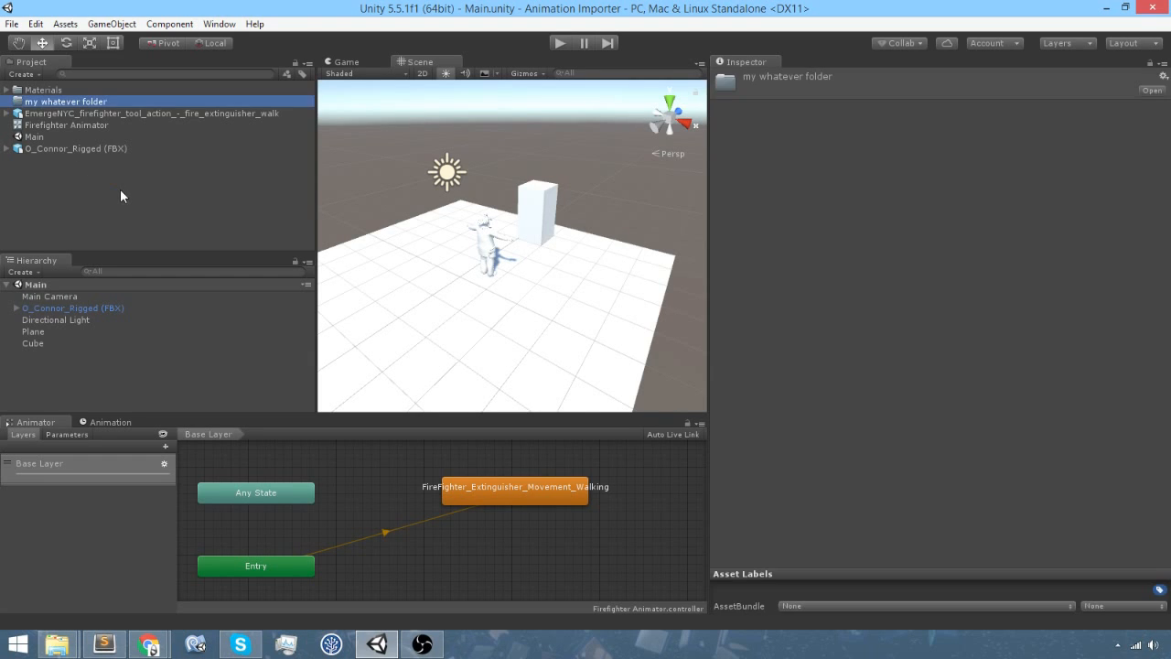
drag(125, 113, 69, 102)
click(8, 102)
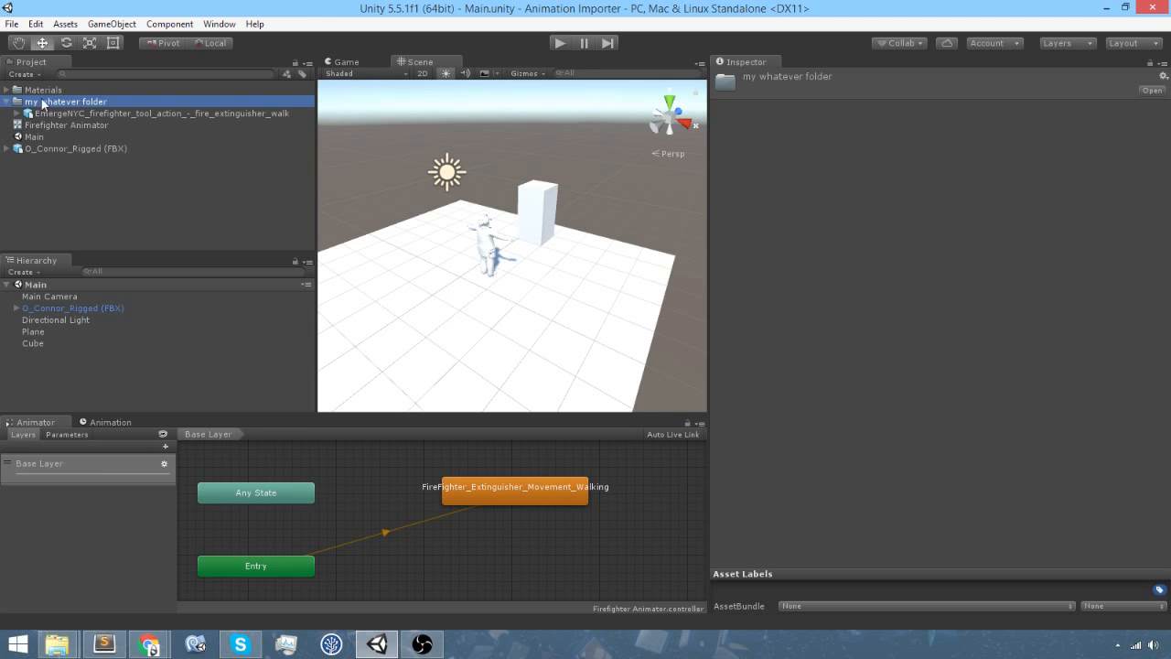
right_click(114, 111)
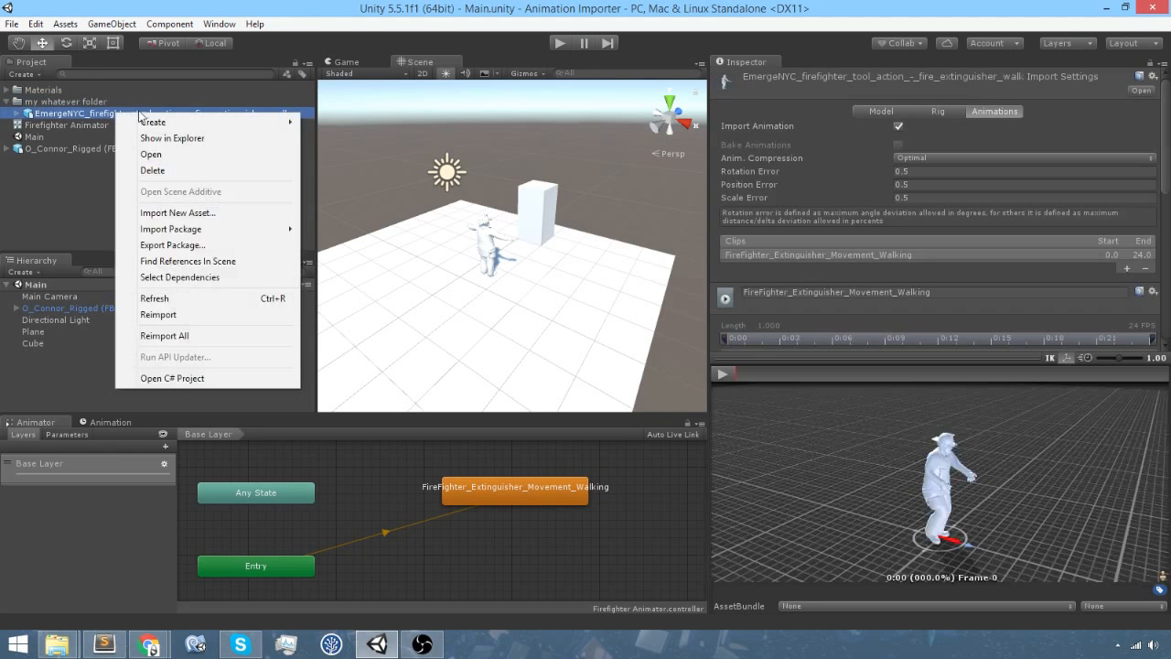
click(217, 247)
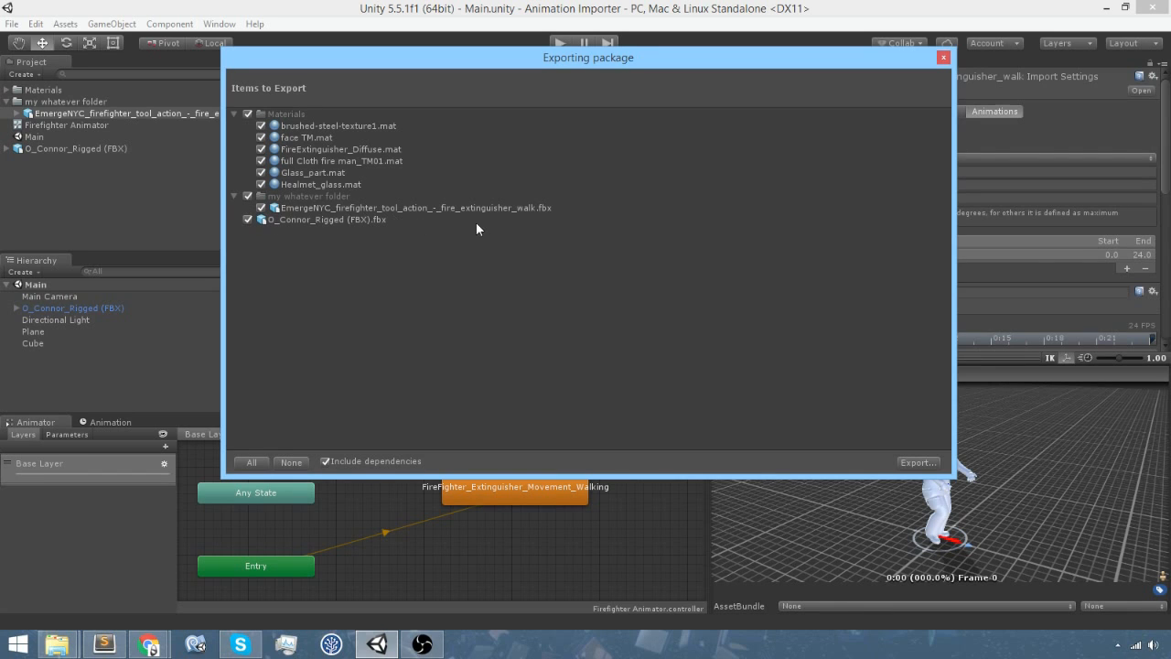
click(235, 114)
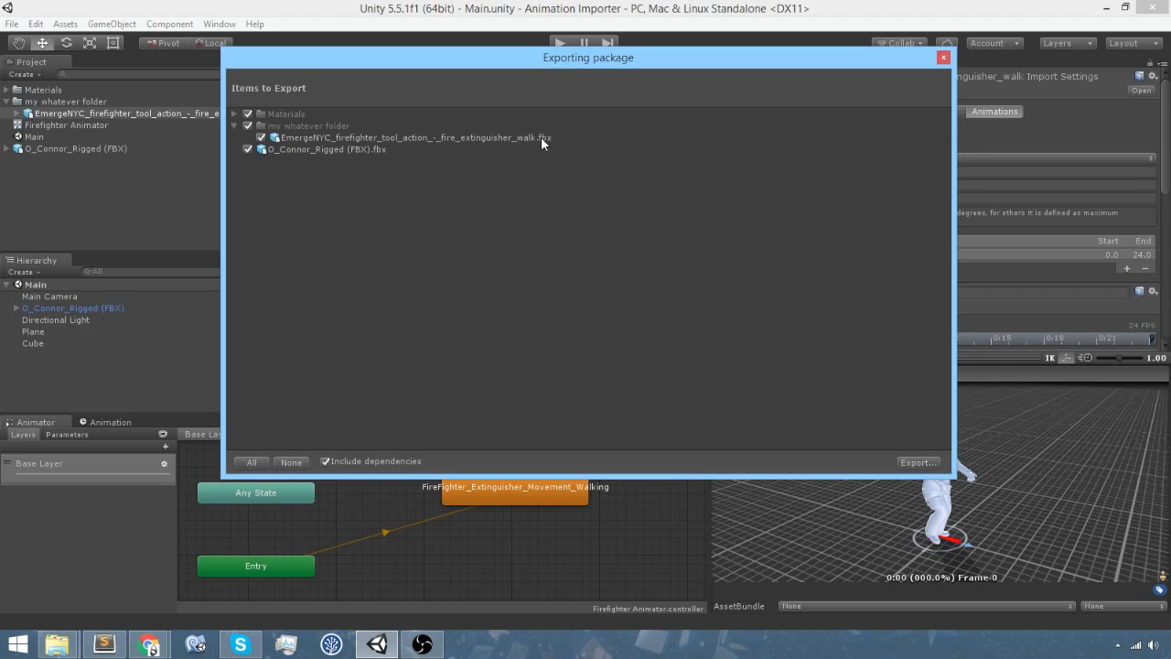
click(247, 113)
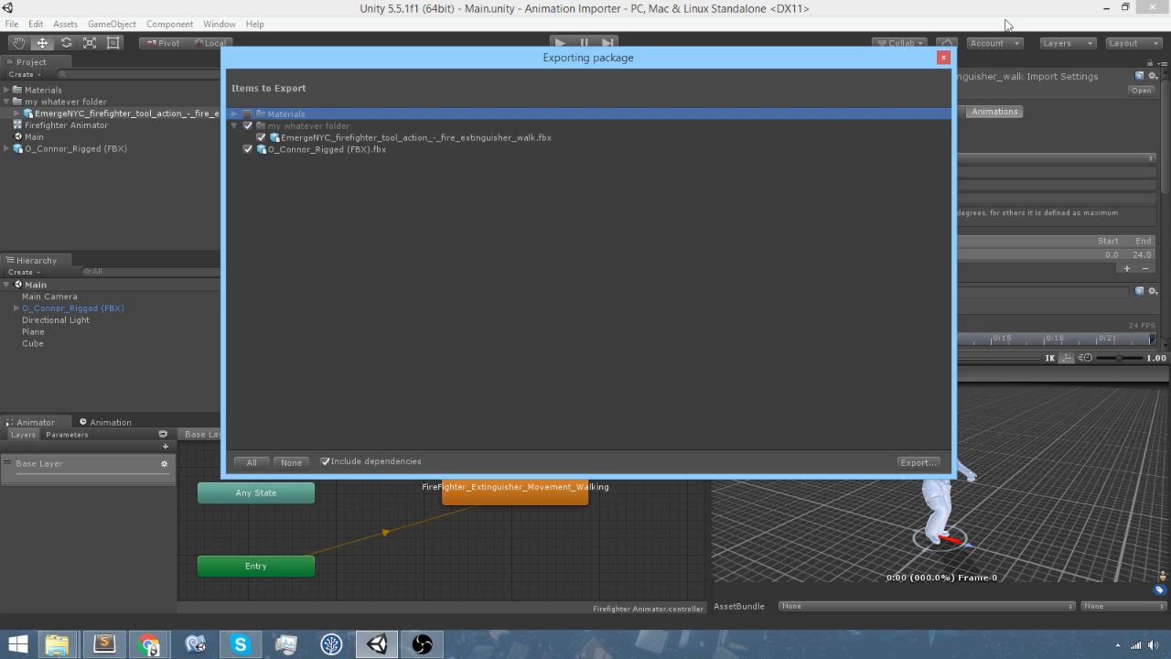
click(57, 644)
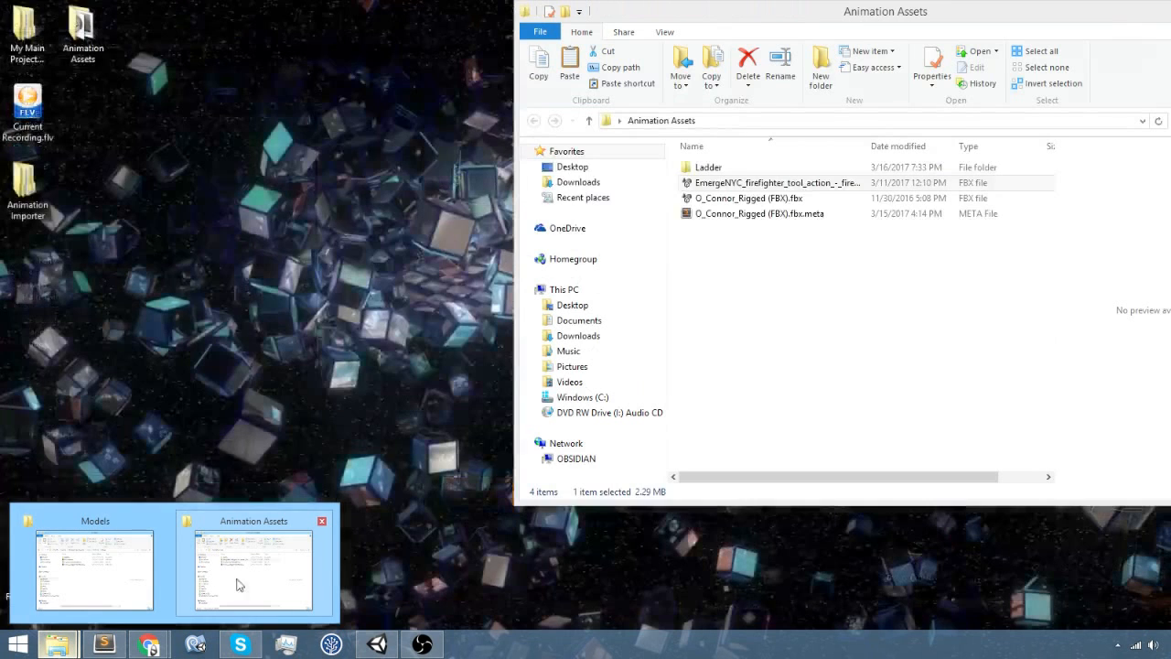
click(236, 576)
click(795, 216)
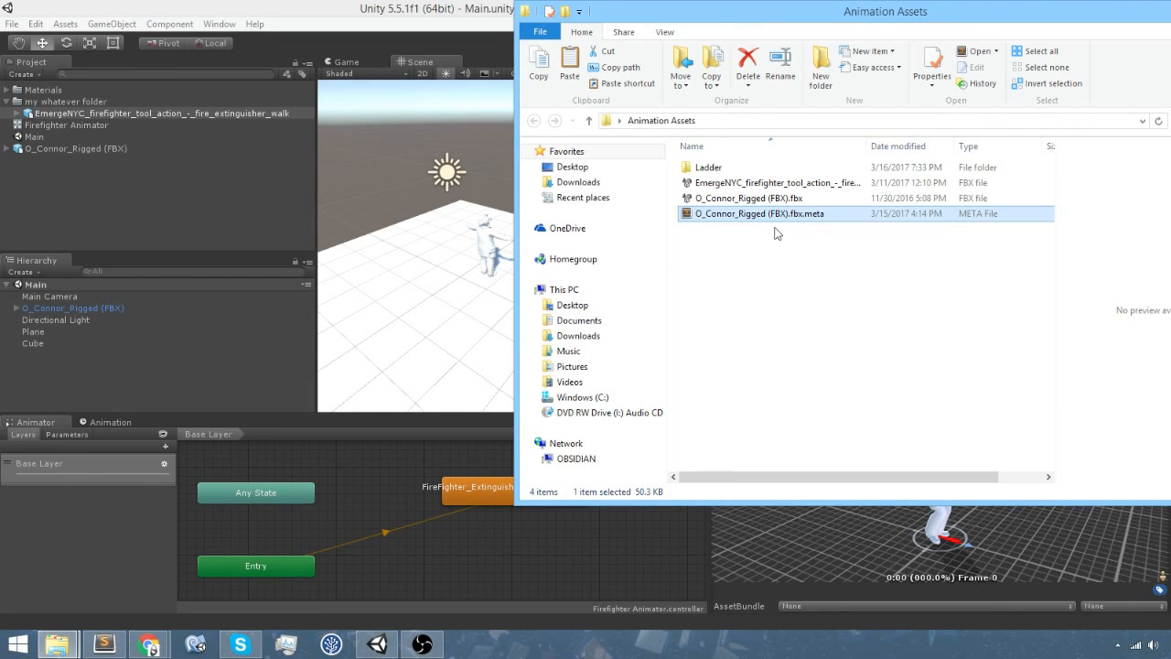
click(106, 525)
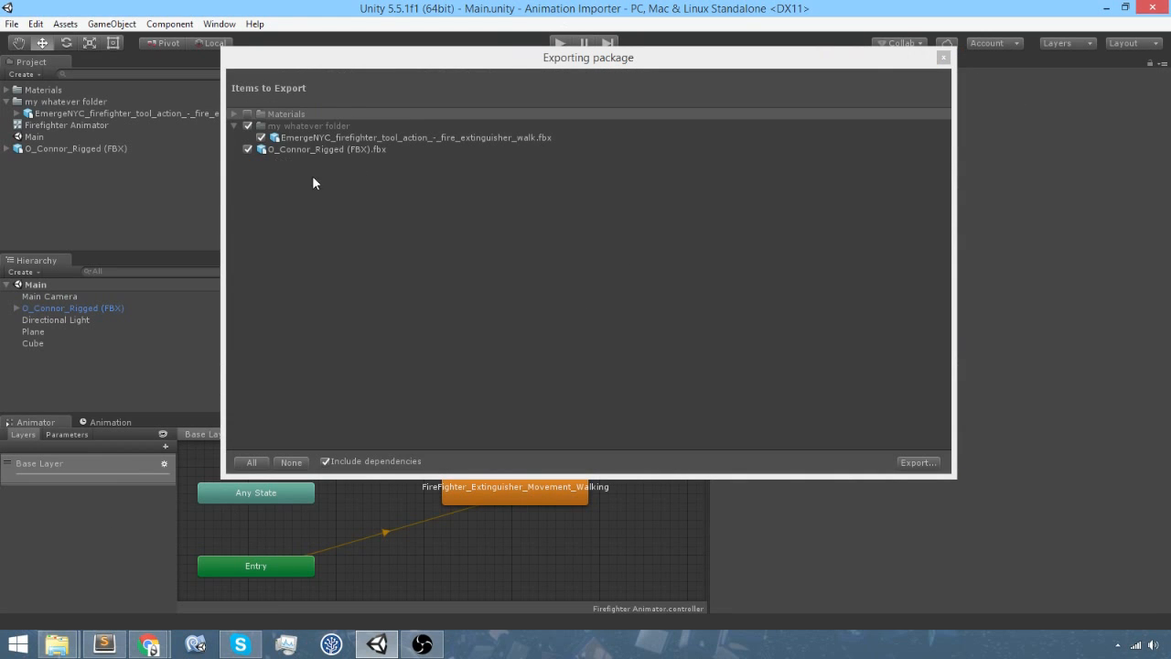
click(248, 114)
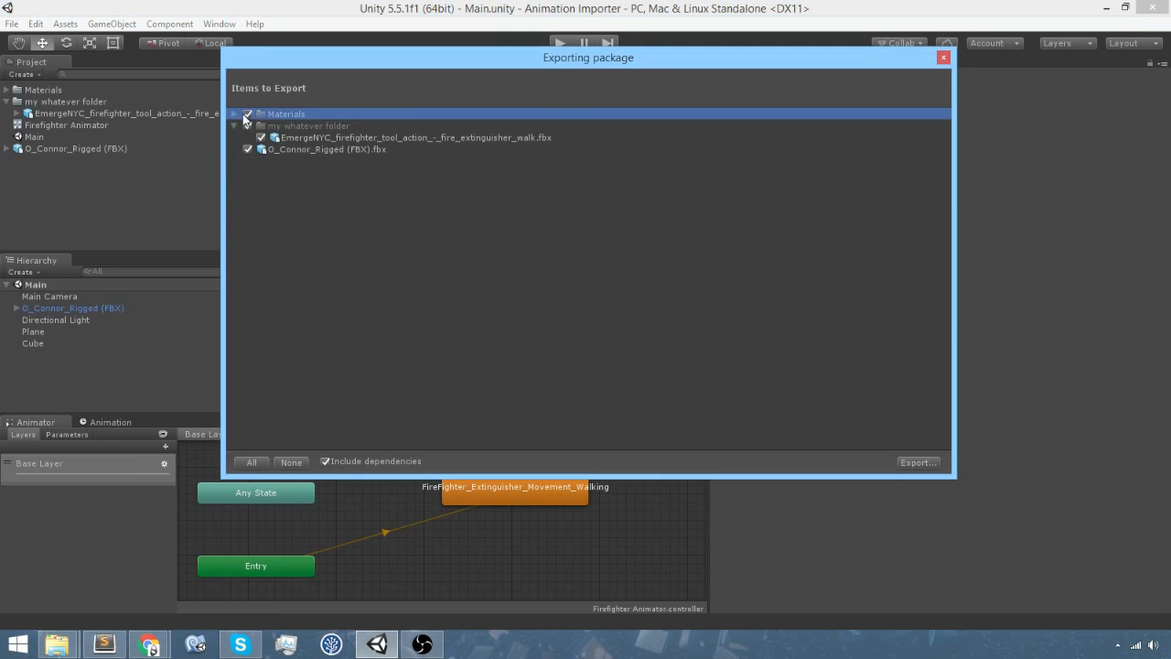
click(326, 462)
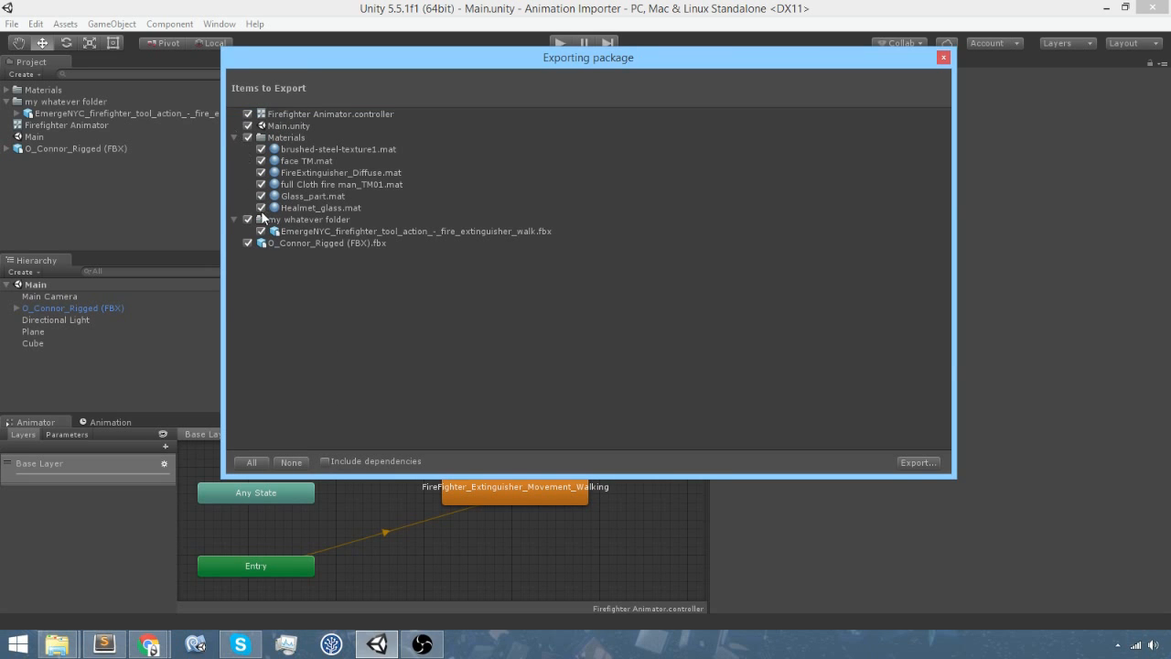
click(944, 58)
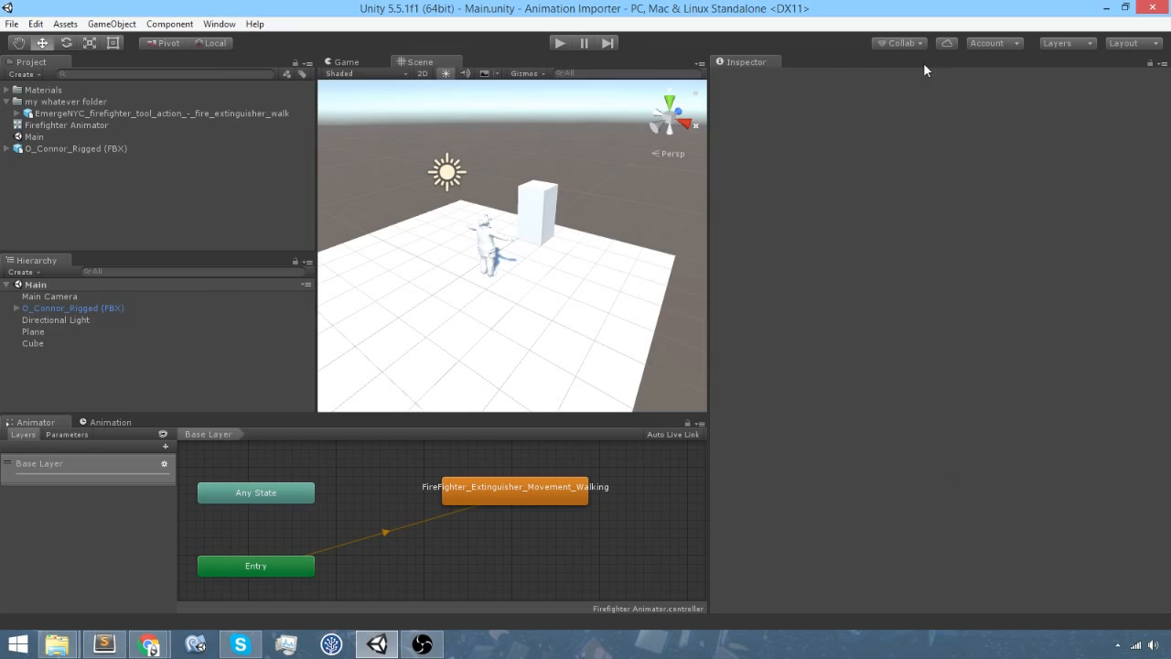
Export the fire_extinguisher_walk model without dependencies as a unitypackage named My Walk Animation on the Desktop, and minimize the resulting folder window.
right_click(171, 111)
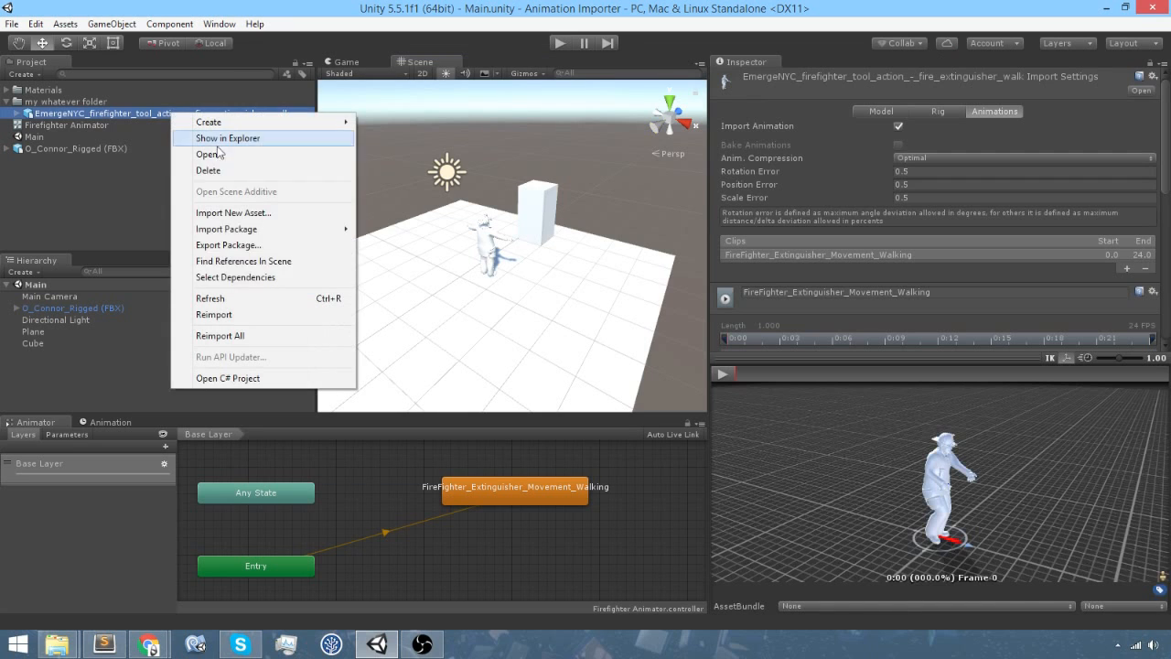
click(228, 245)
click(325, 462)
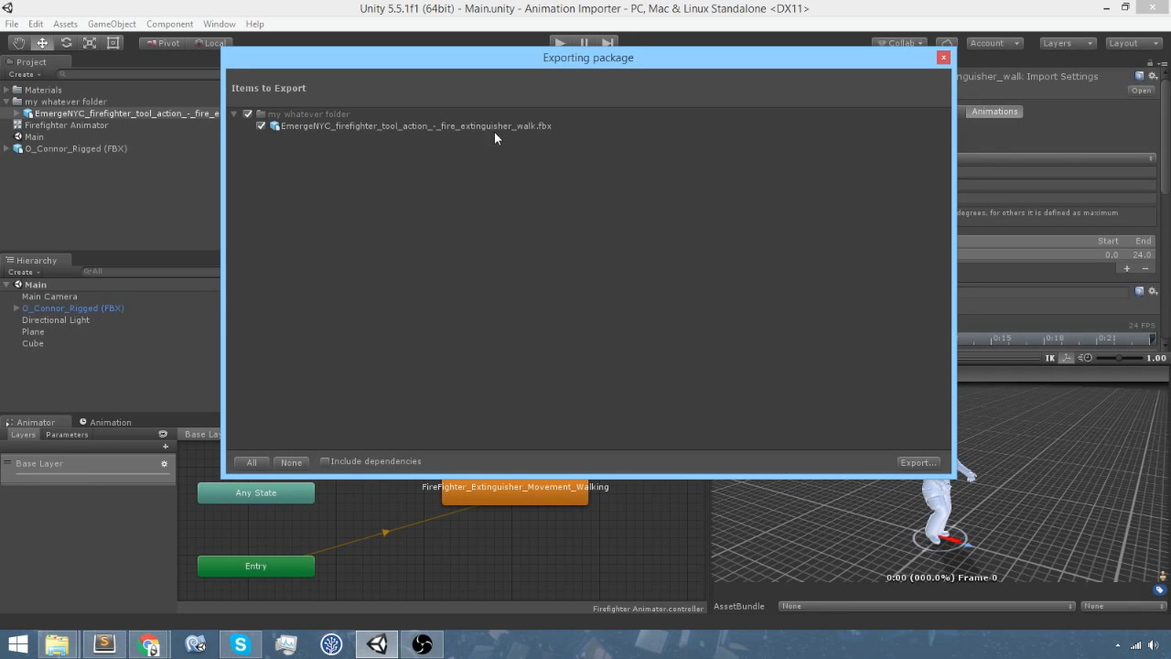
click(918, 462)
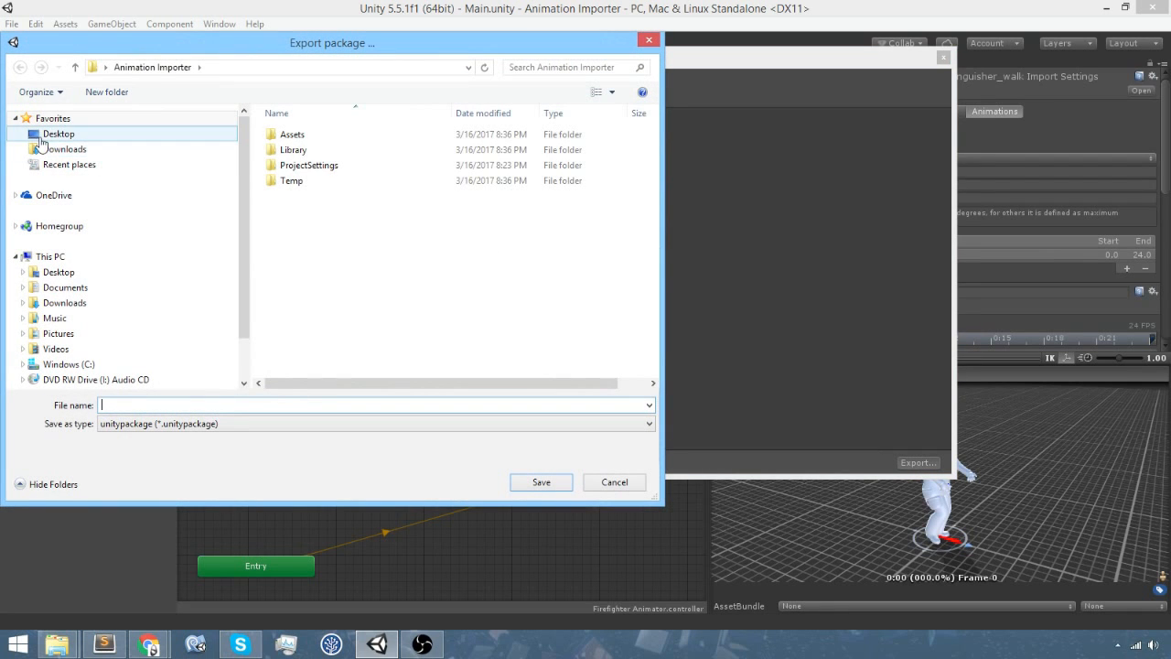
click(57, 134)
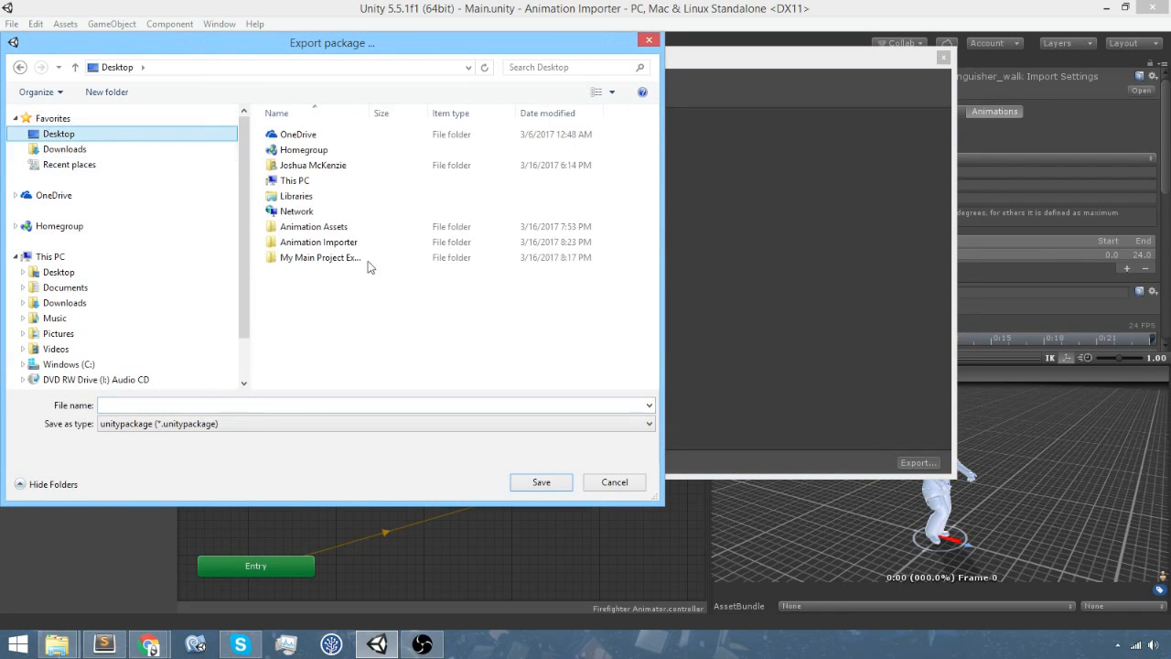
click(281, 403)
text(My )
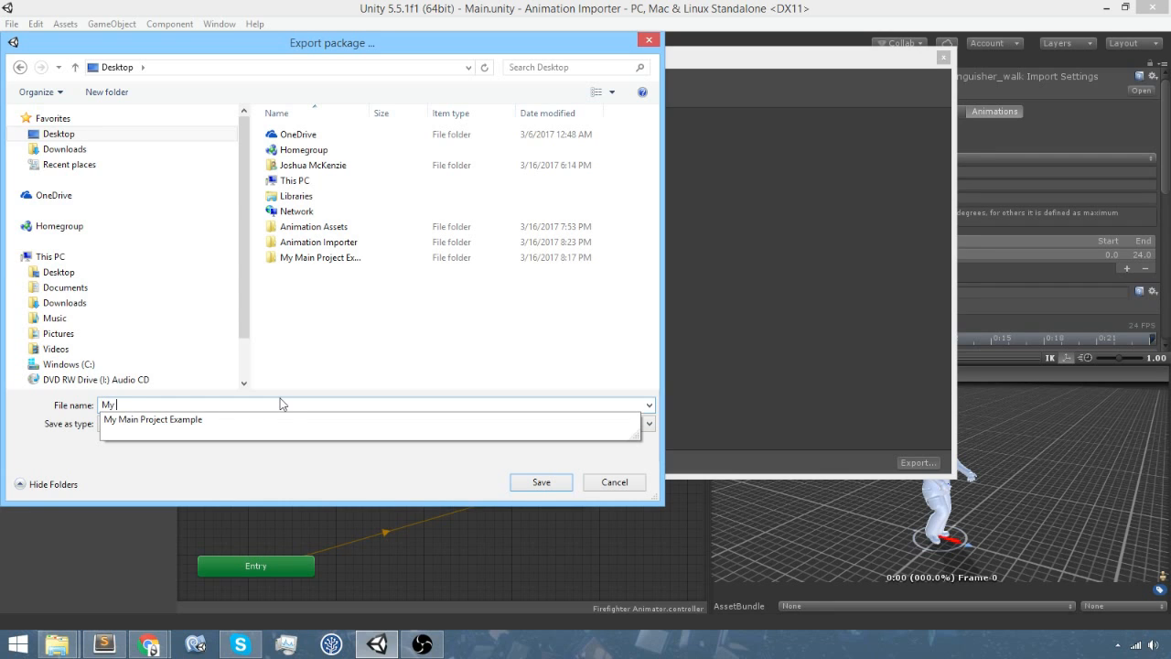
text(Walk Animation)
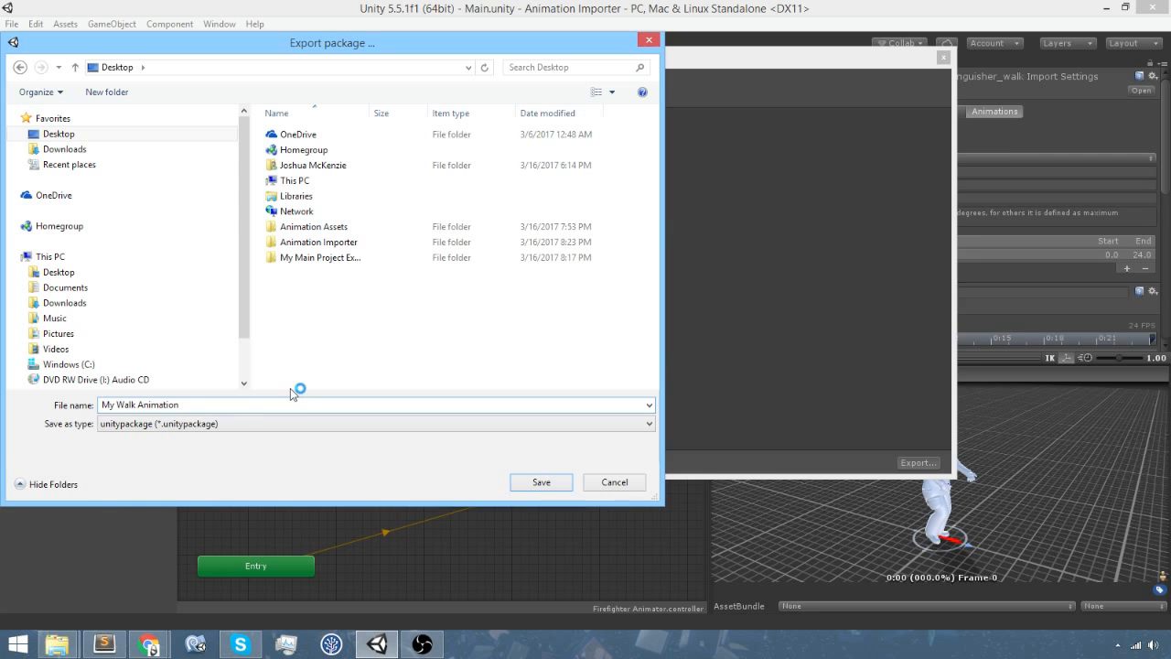
click(536, 485)
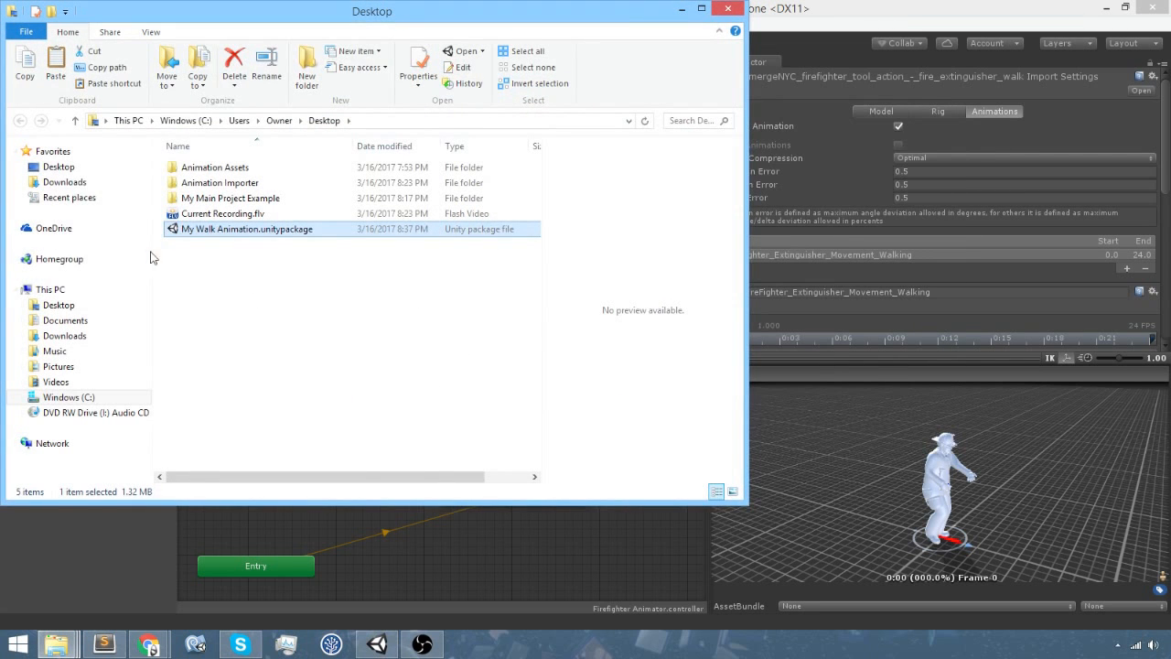
click(682, 9)
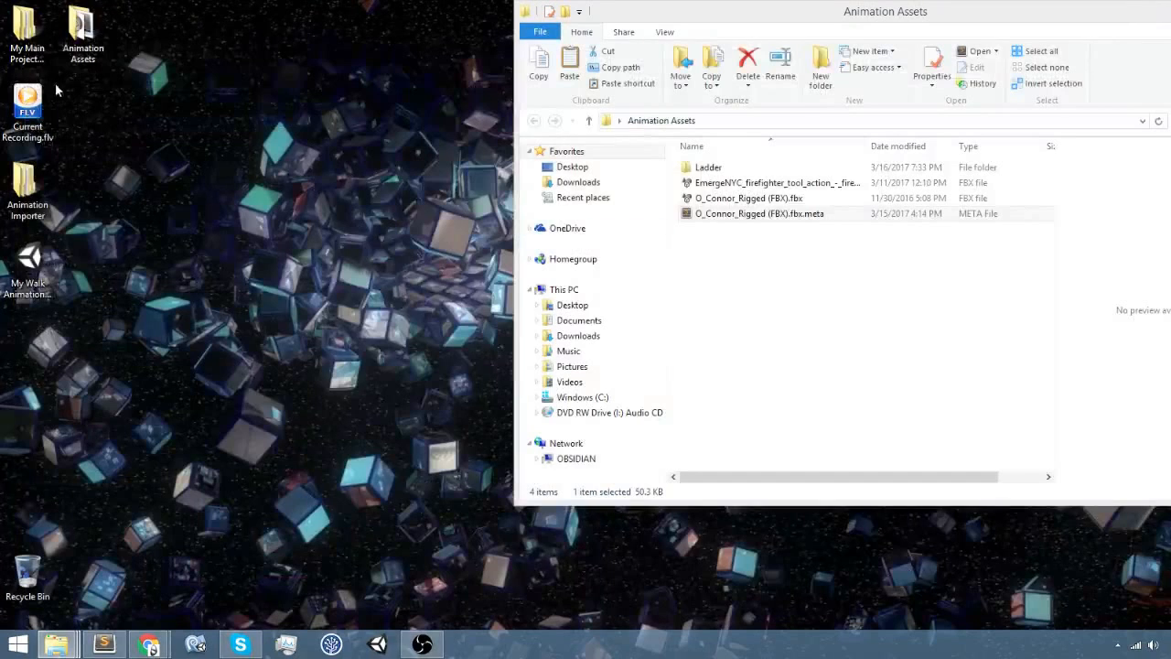
Open the My Main Project Example project and collapse its Scenes and Models folders.
double_click(29, 266)
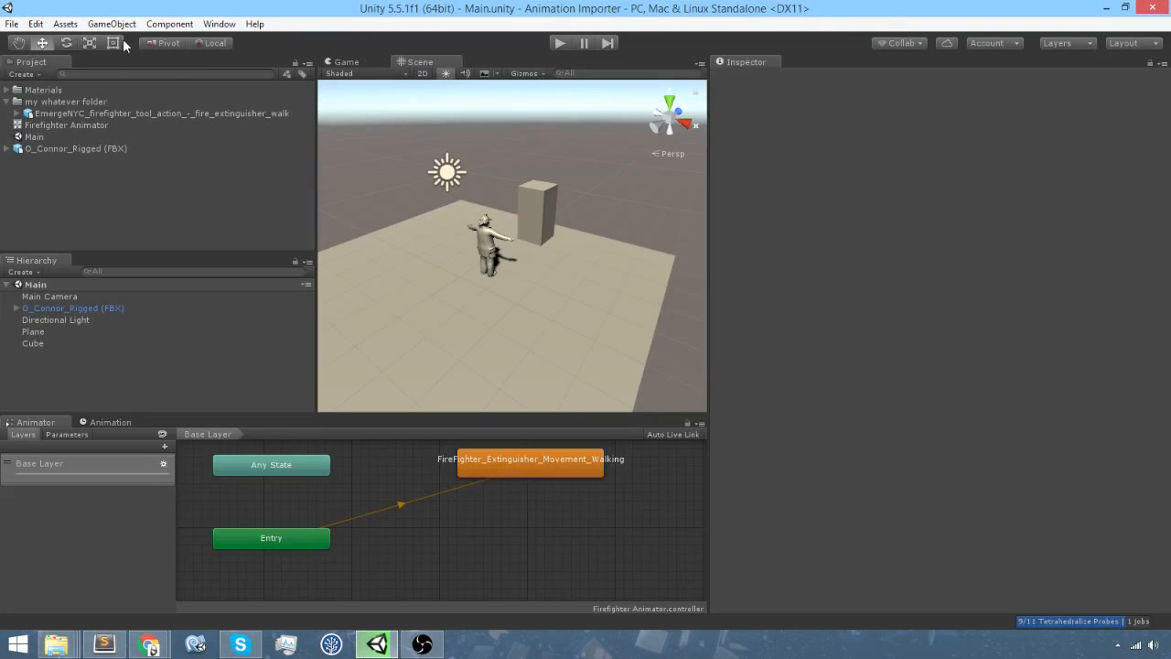
click(11, 24)
click(42, 131)
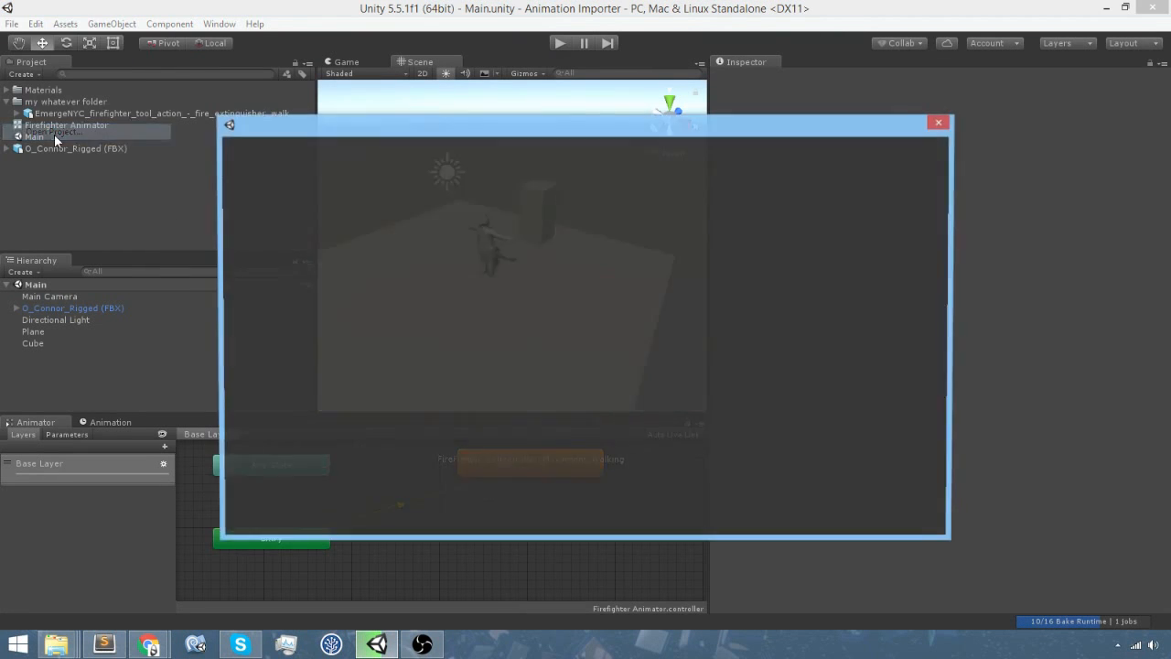
click(508, 294)
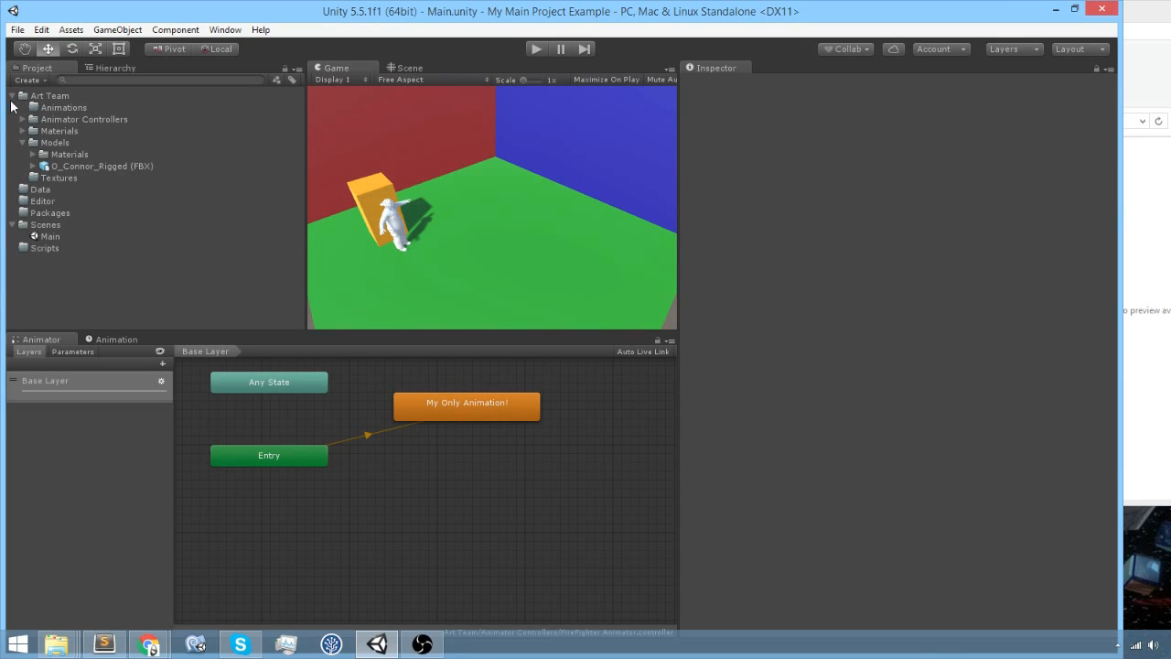
click(12, 225)
click(22, 144)
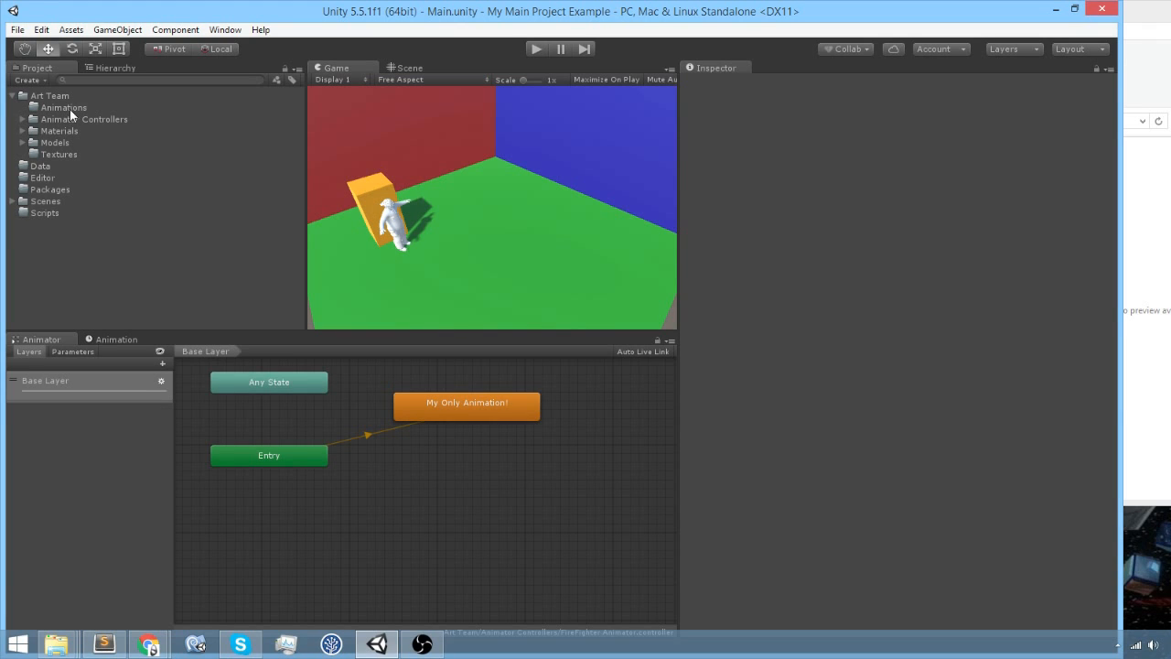
Import the custom package My Walk Animation.unitypackage from the Desktop with all its items, starting from the Animations folder.
click(70, 108)
right_click(70, 110)
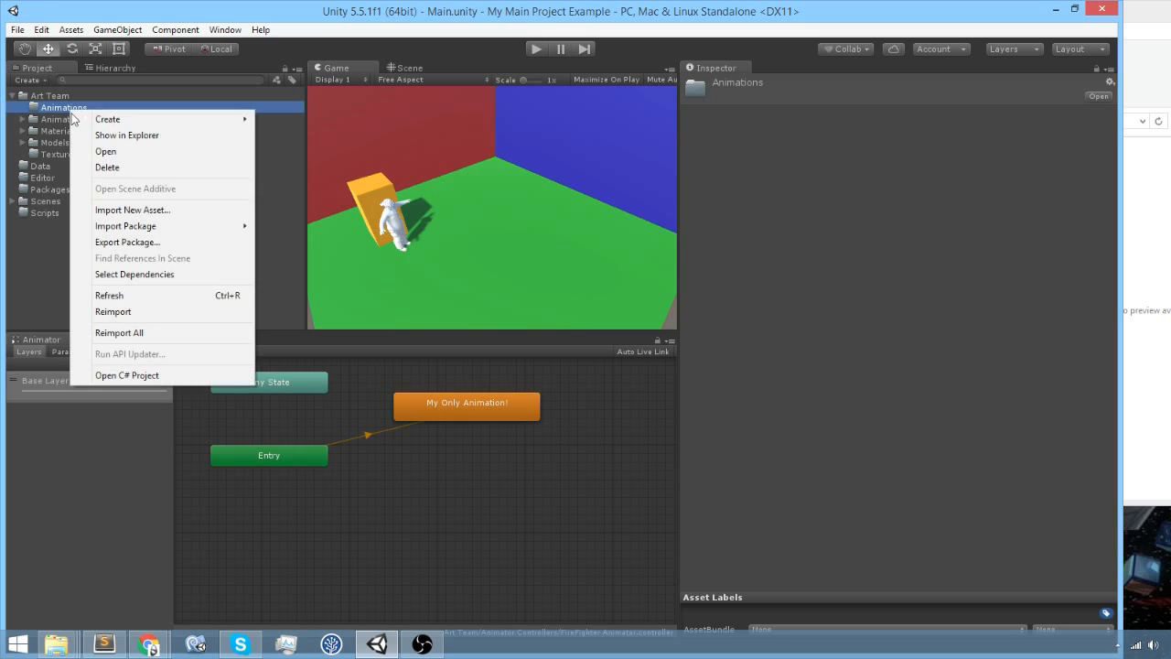
mouse_move(186, 234)
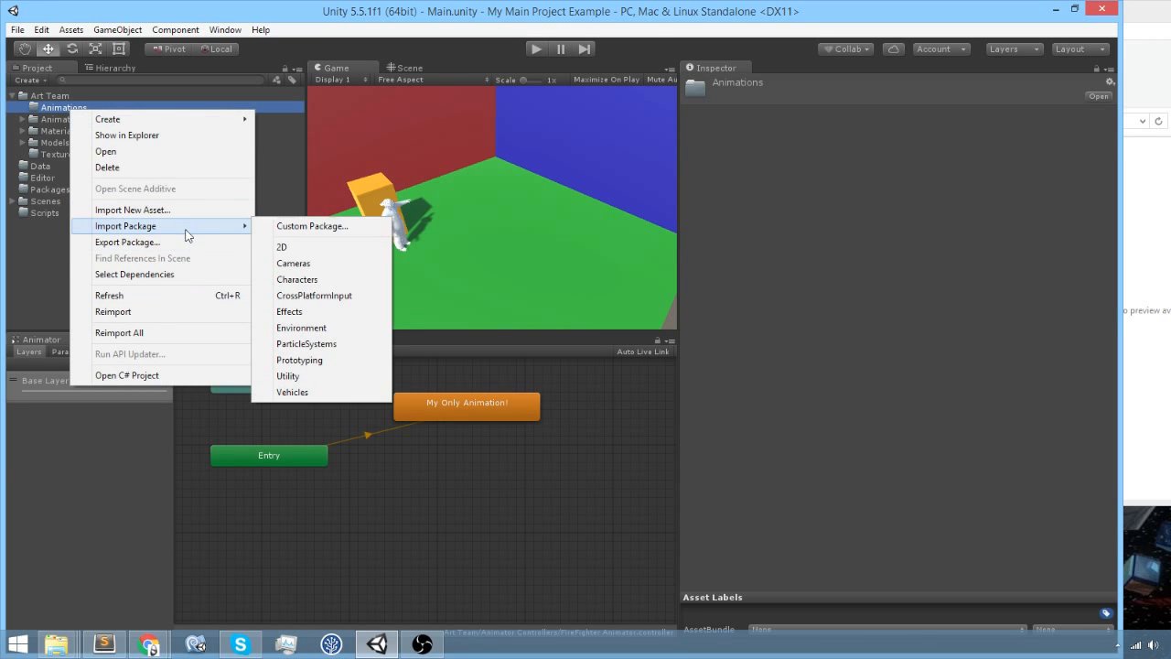
click(313, 227)
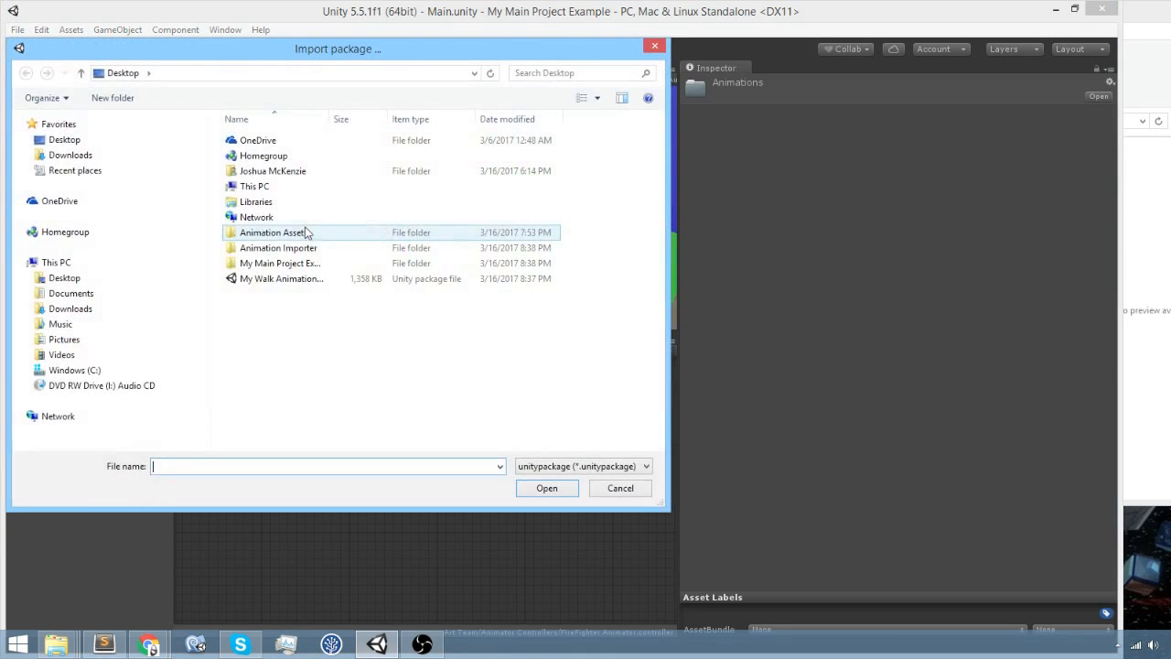
click(287, 283)
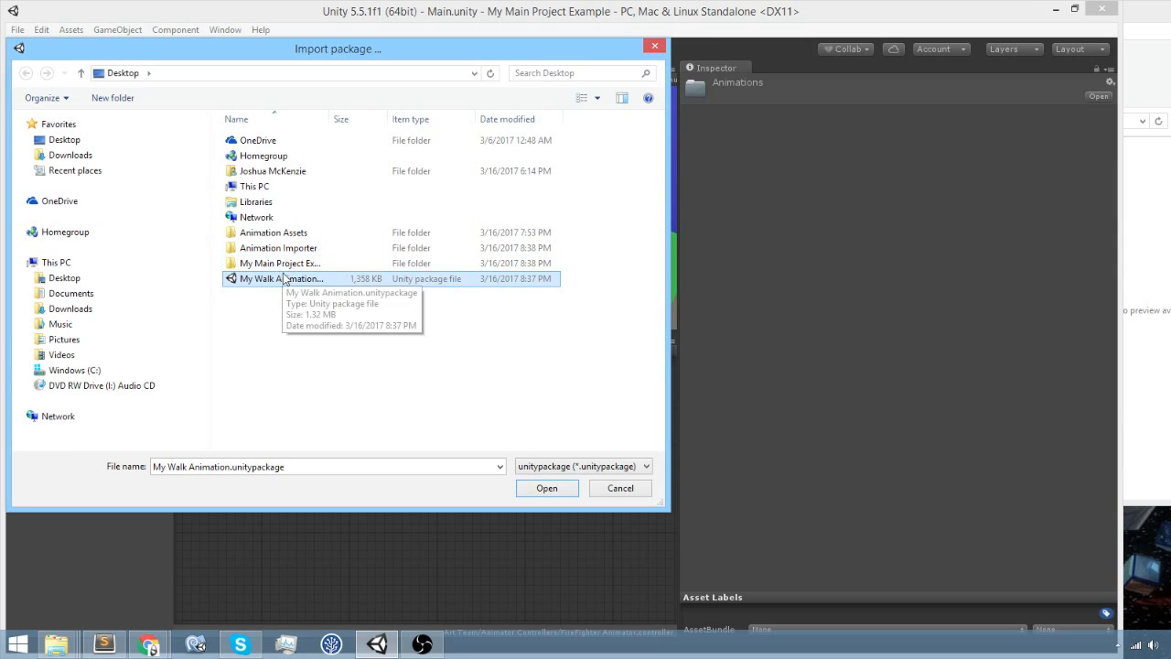
click(543, 490)
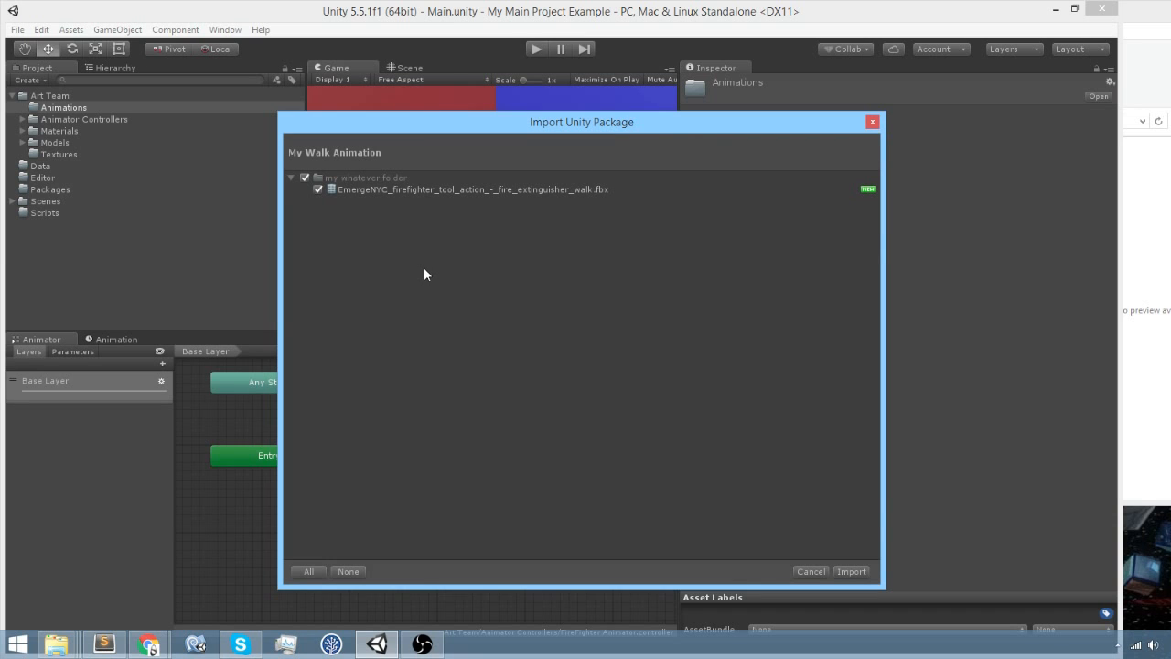
drag(499, 127, 570, 72)
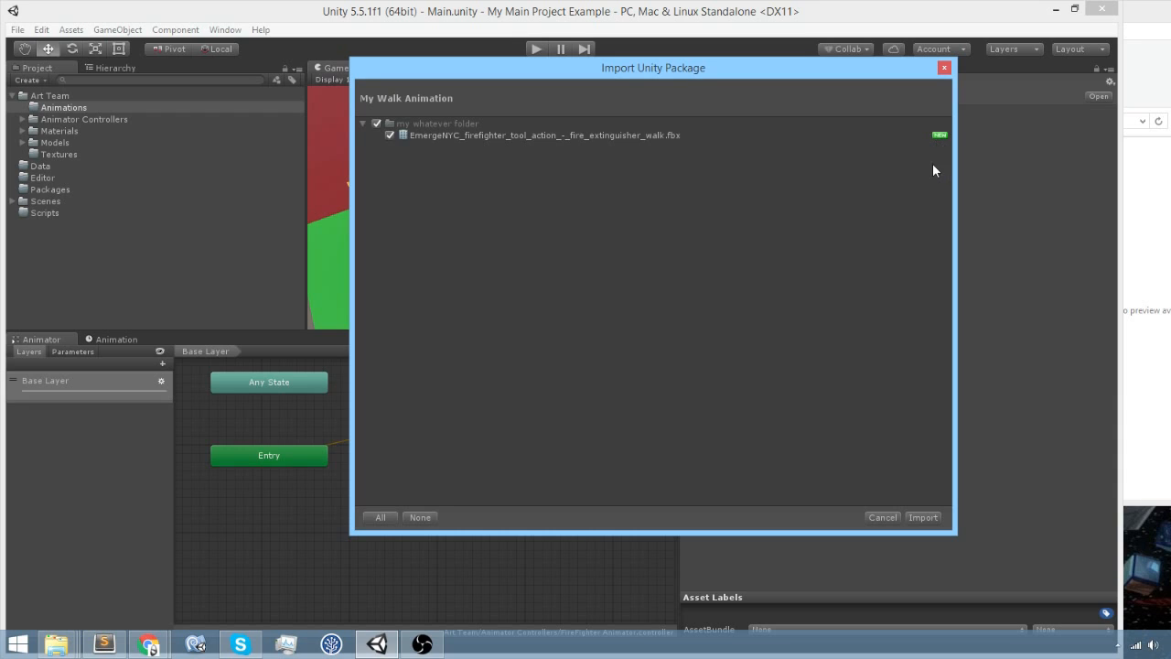
click(922, 518)
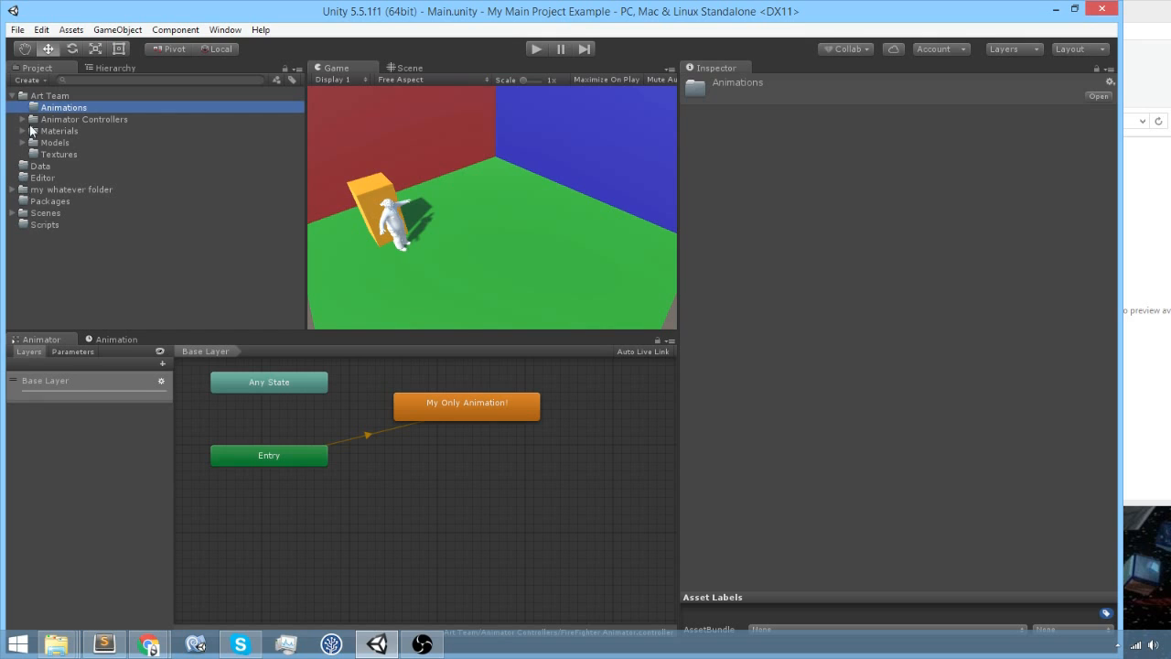
Move the fire_extinguisher_walk model and the Materials folder from my whatever folder into the Animations folder under Art Team.
click(12, 190)
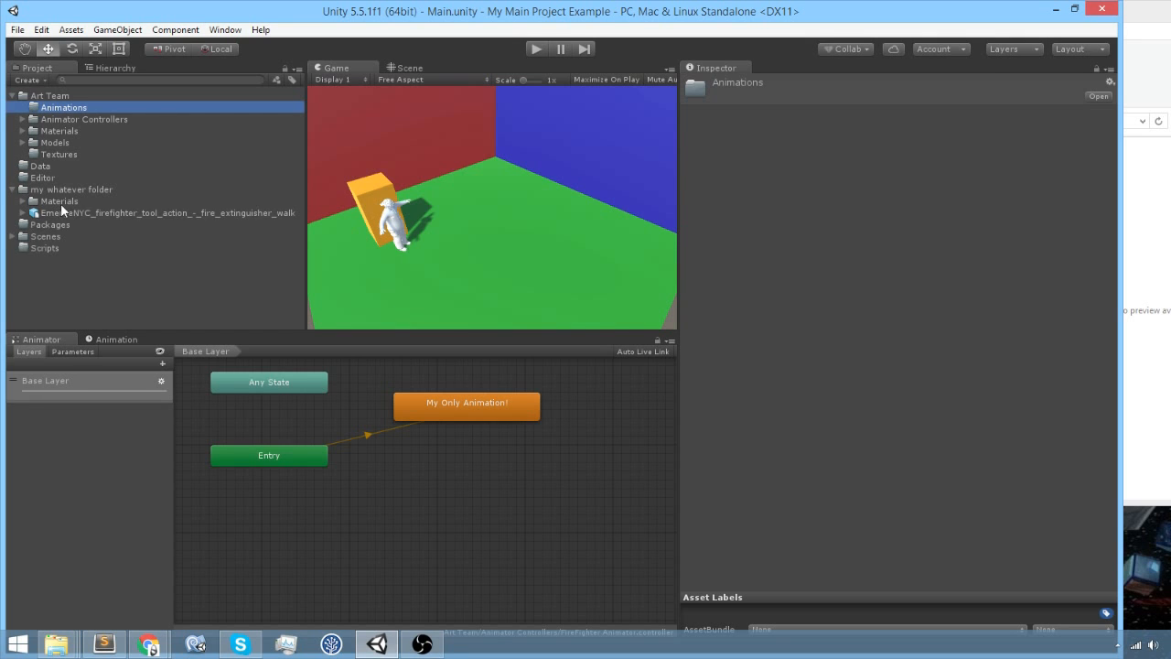
click(63, 214)
drag(63, 218, 71, 110)
drag(48, 216, 59, 111)
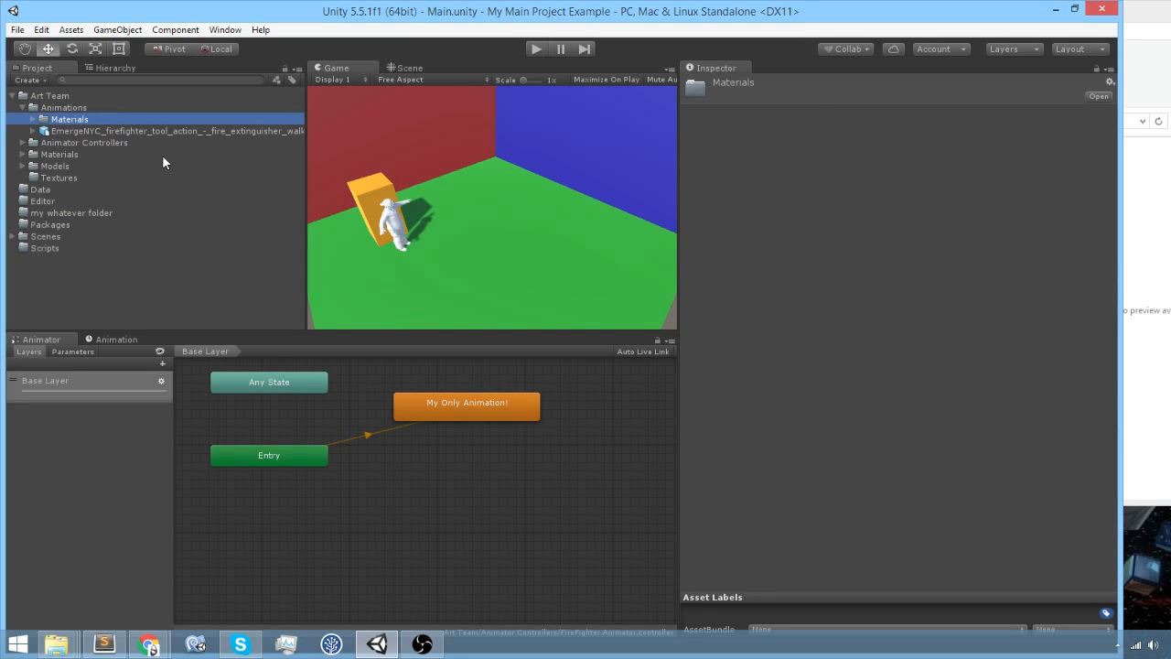
Delete the Materials folder and fire_extinguisher_walk model from Animations, together with the emptied my whatever folder.
click(65, 214)
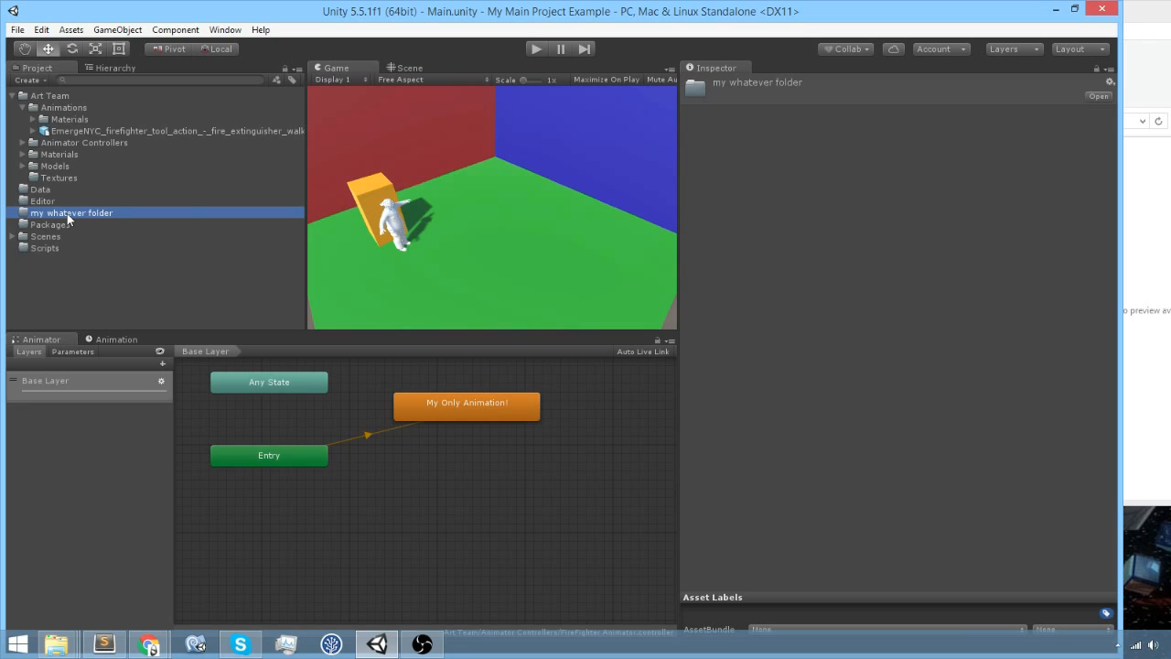
click(66, 200)
click(67, 213)
click(48, 119)
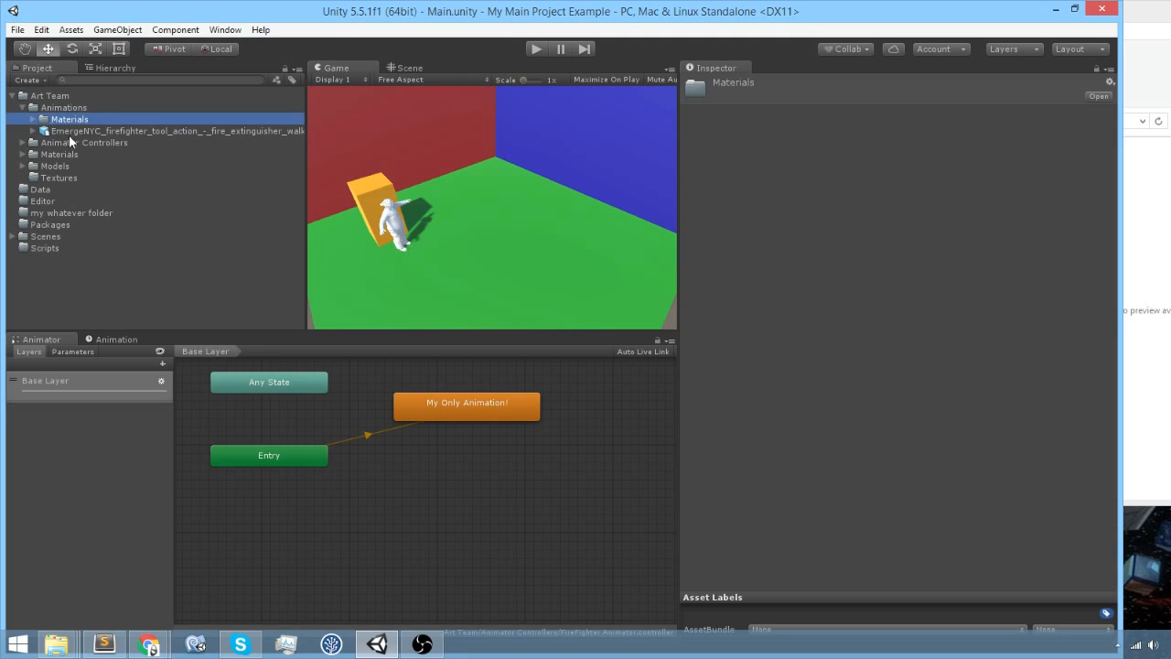
ctrl+click(76, 131)
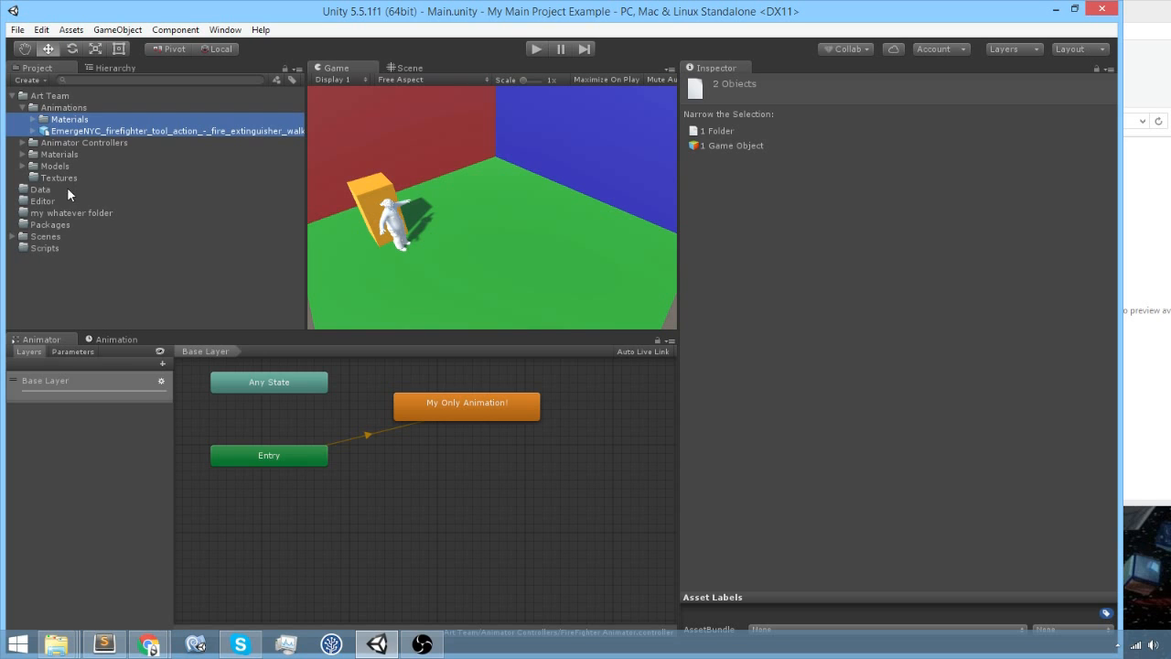
ctrl+click(77, 212)
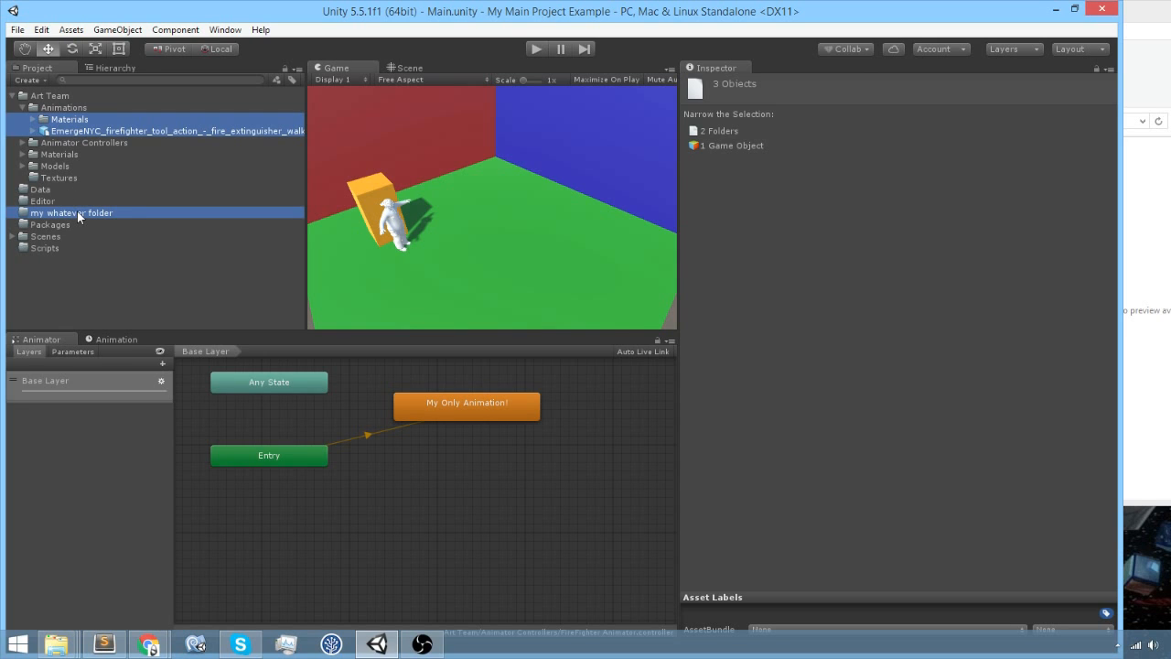
key(Delete)
click(646, 373)
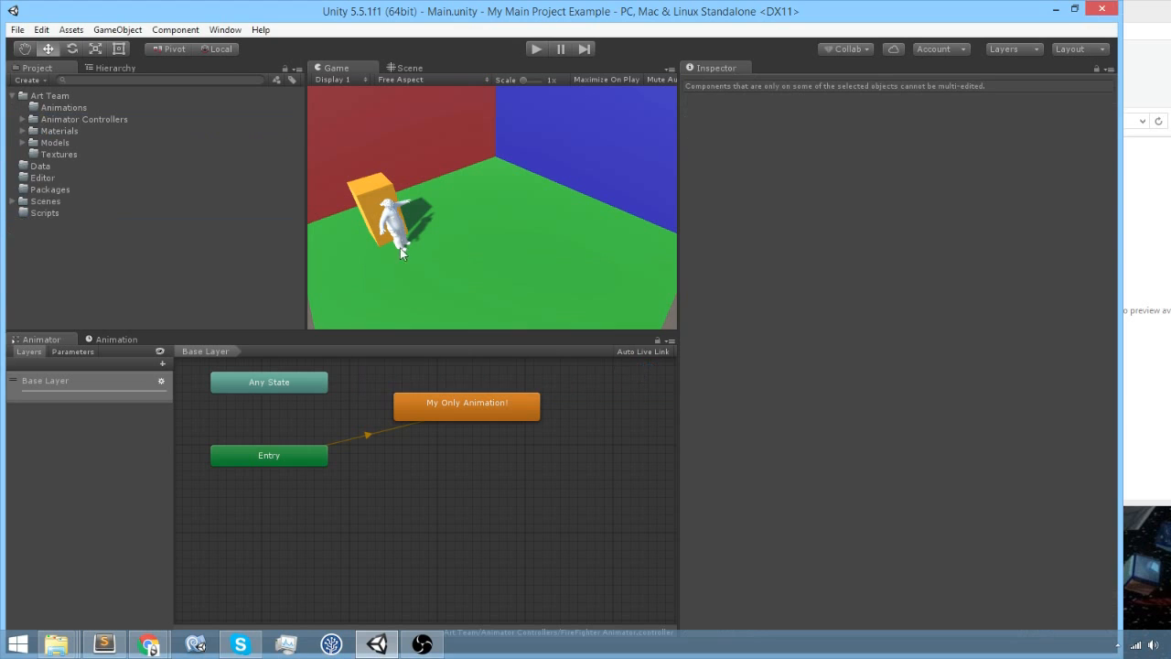
Open the Animation Importer project.
click(18, 29)
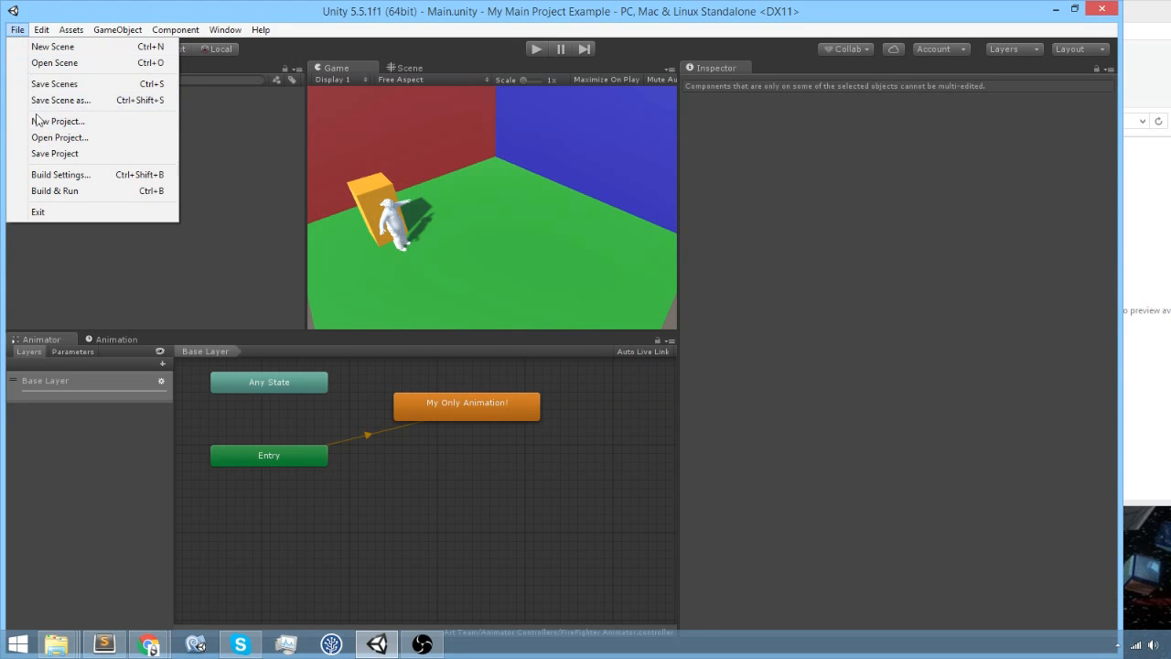
click(61, 136)
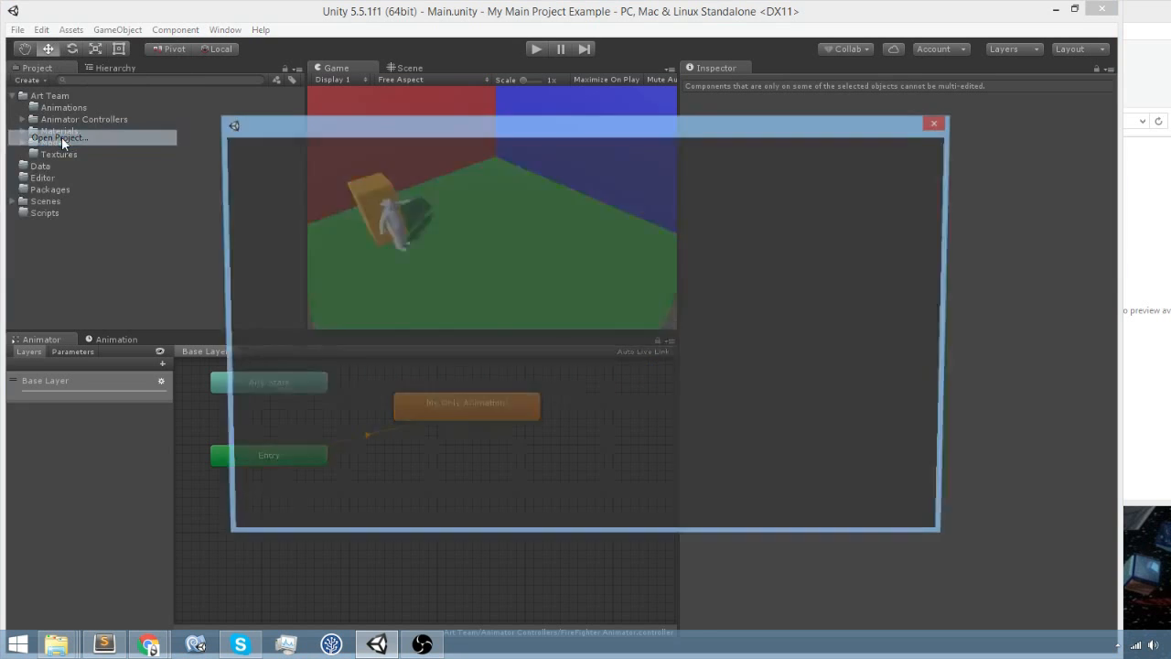
click(497, 300)
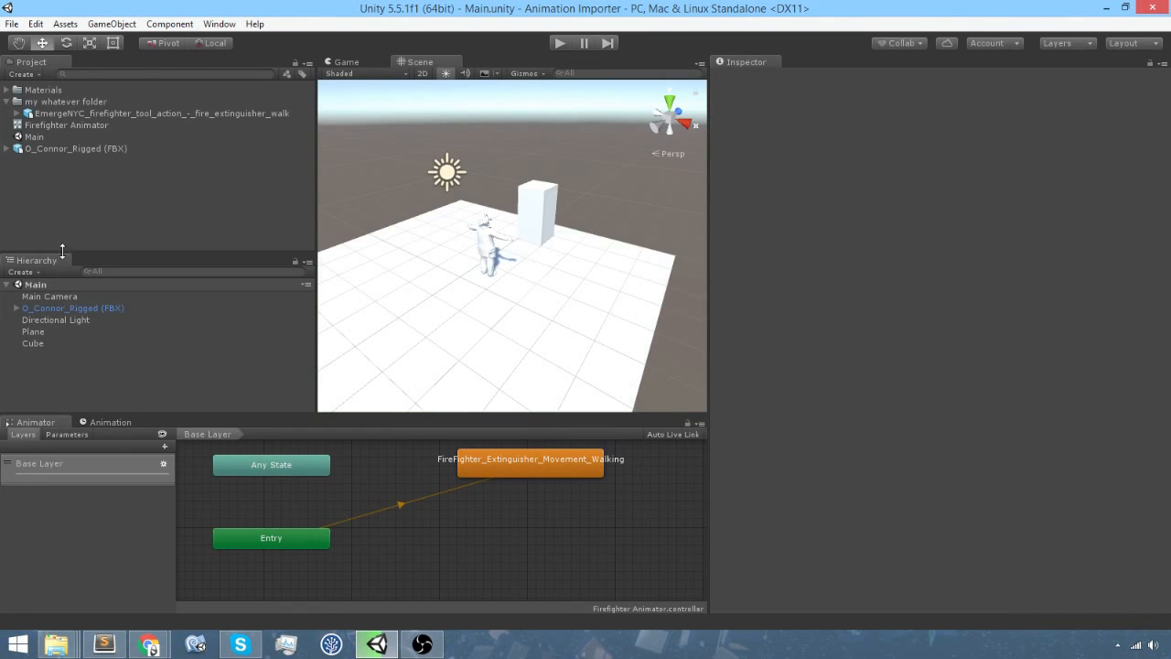
Create a folder named Art Team at the root of the project assets.
right_click(72, 209)
mouse_move(143, 217)
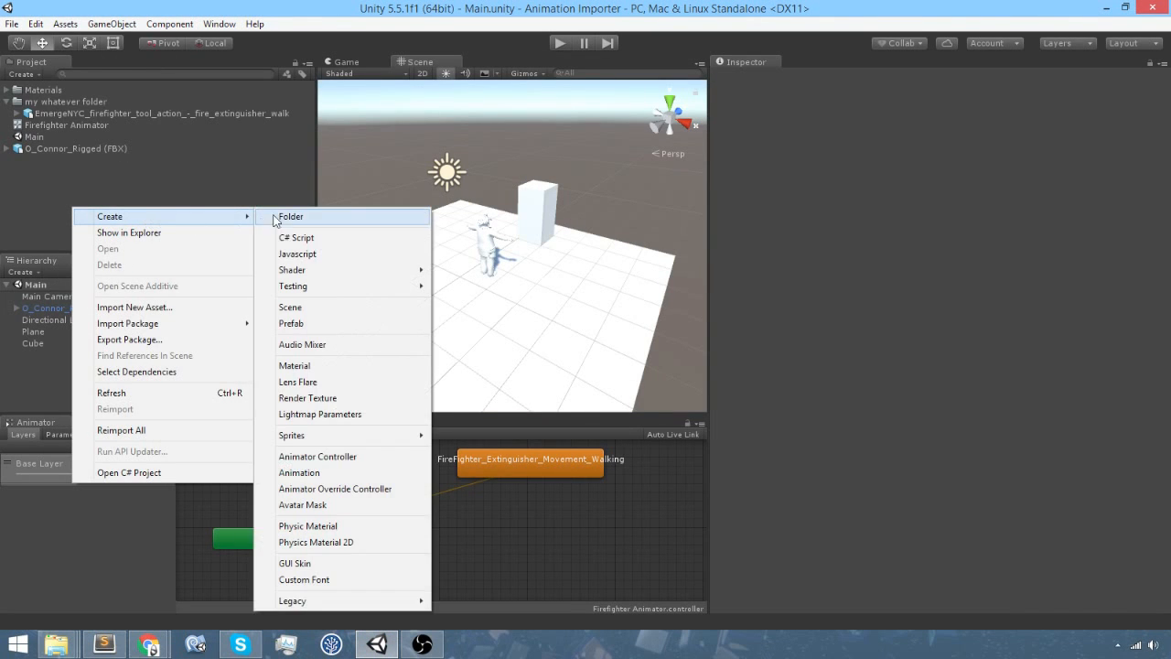
click(283, 217)
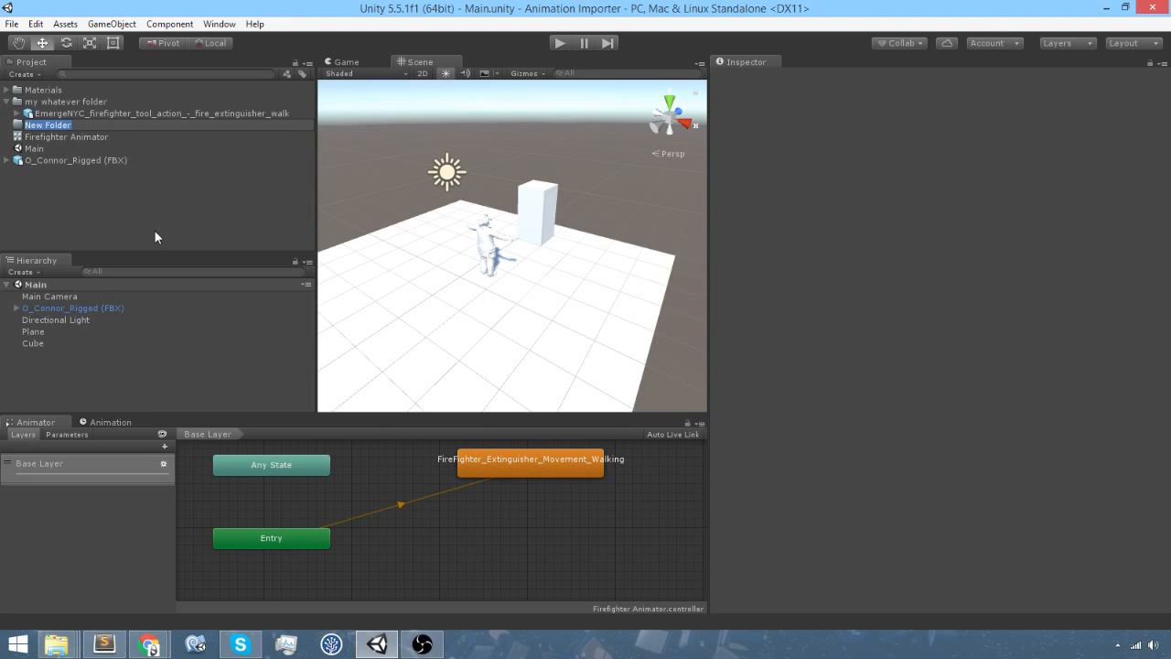
text(Art Team)
key(Return)
Create a subfolder named Animations inside the Art Team folder.
right_click(42, 89)
mouse_move(131, 97)
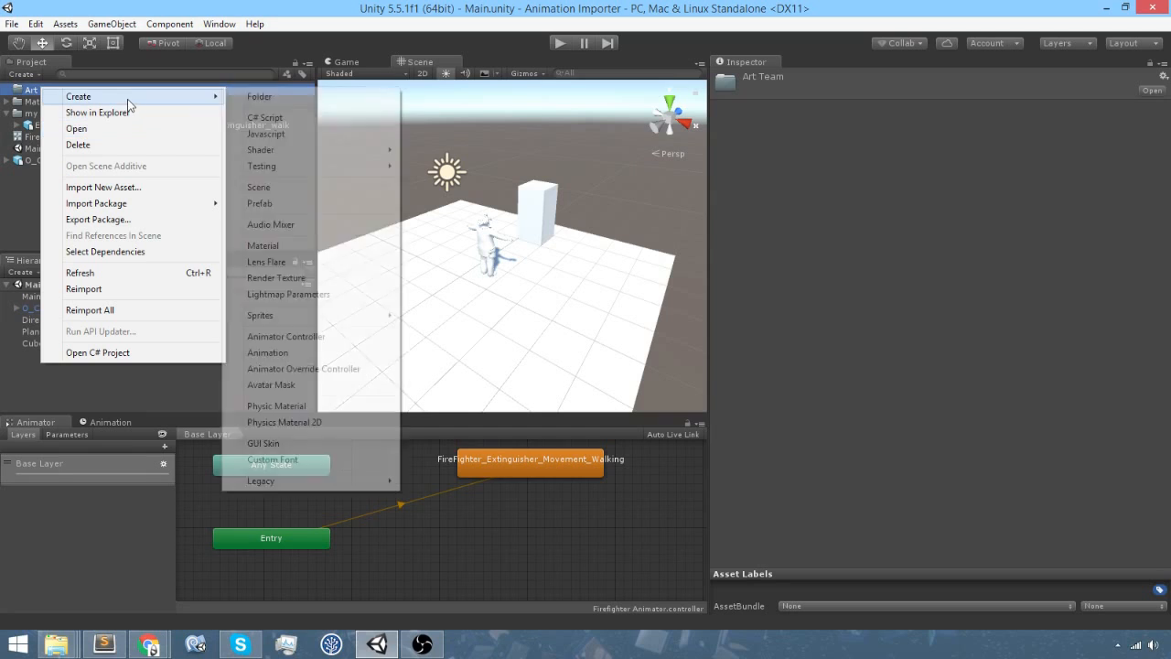
click(292, 96)
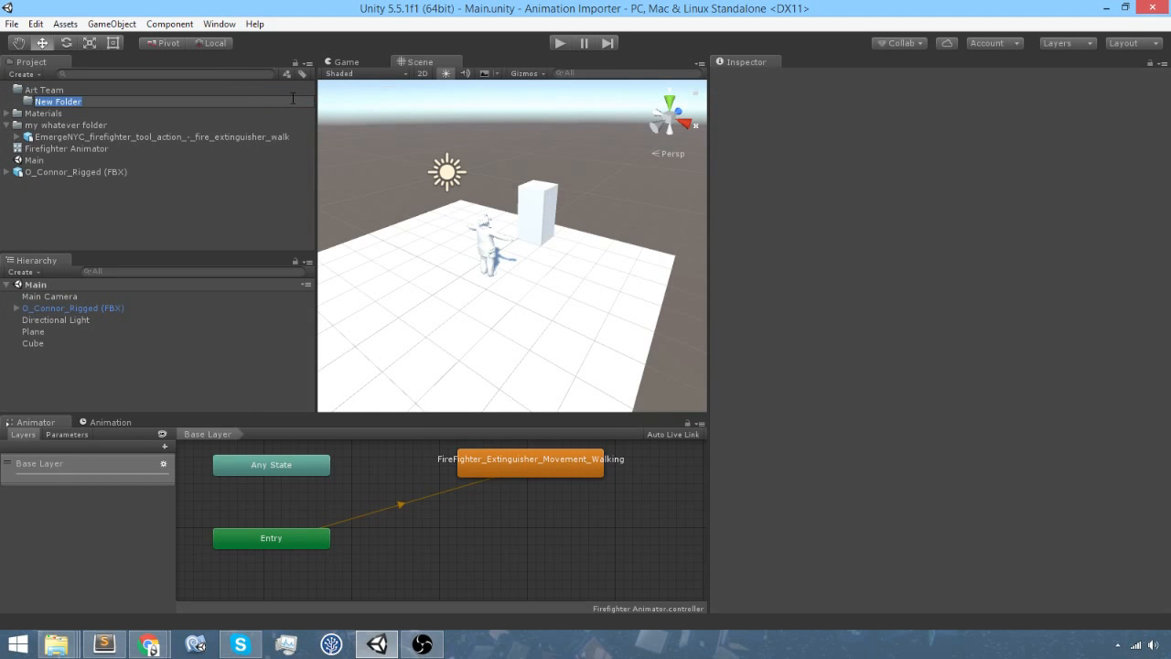
text(a)
key(BackSpace)
text(Animations)
key(Return)
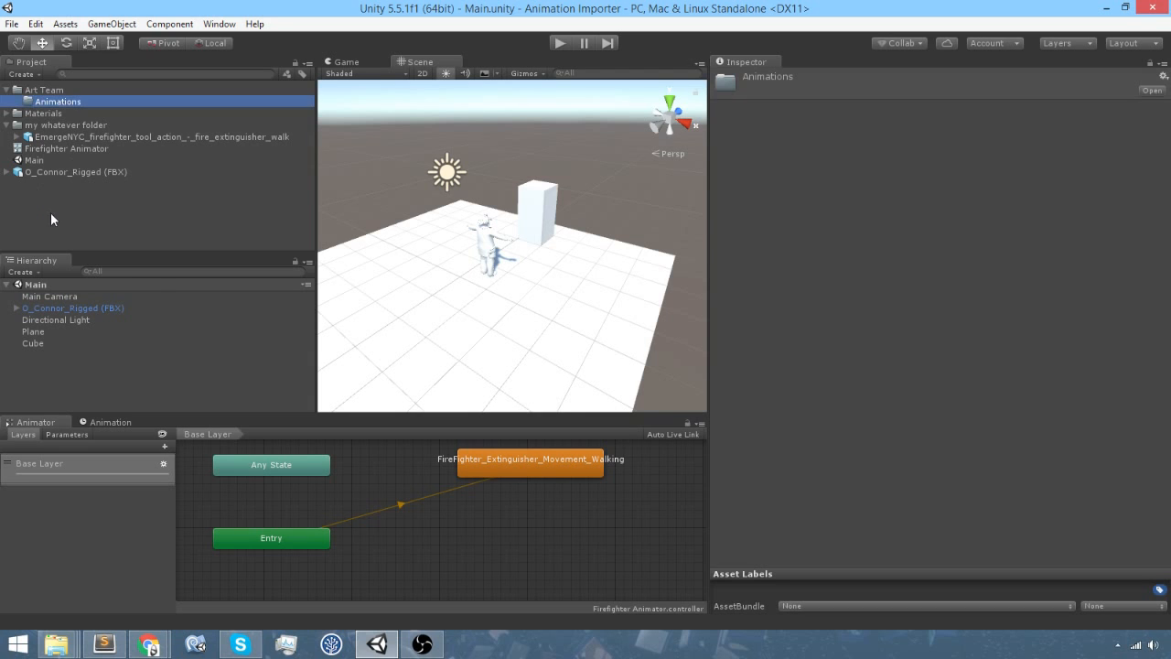
Create a subfolder named Firefighter inside the Animations folder.
right_click(57, 101)
mouse_move(78, 110)
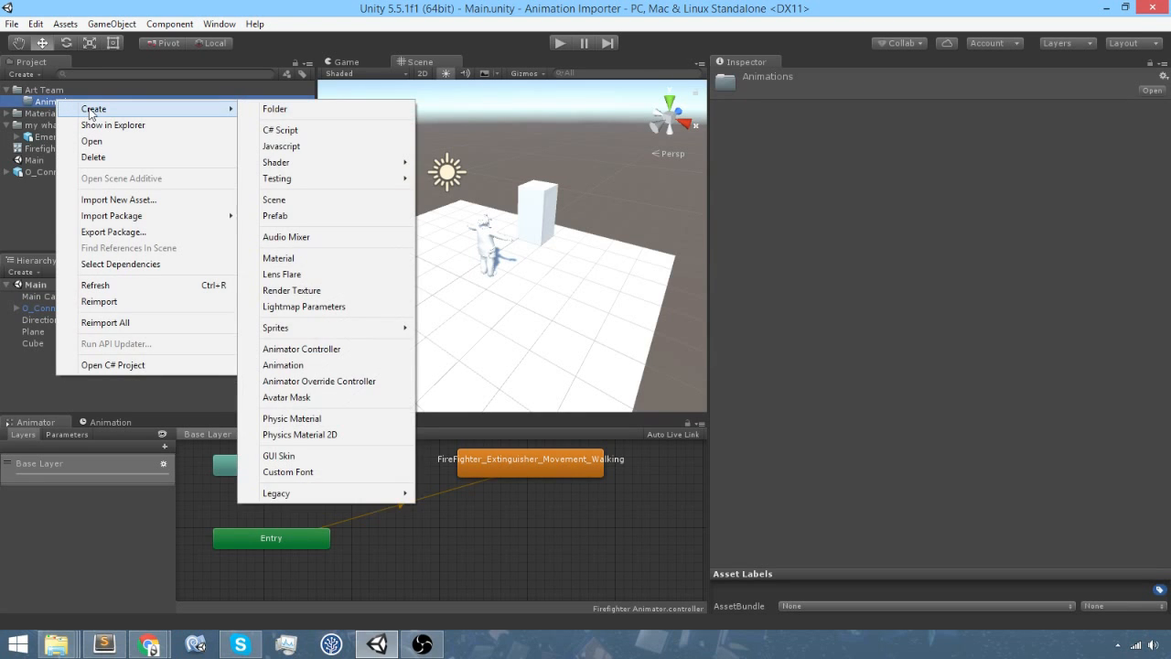
click(294, 110)
text(Firefi)
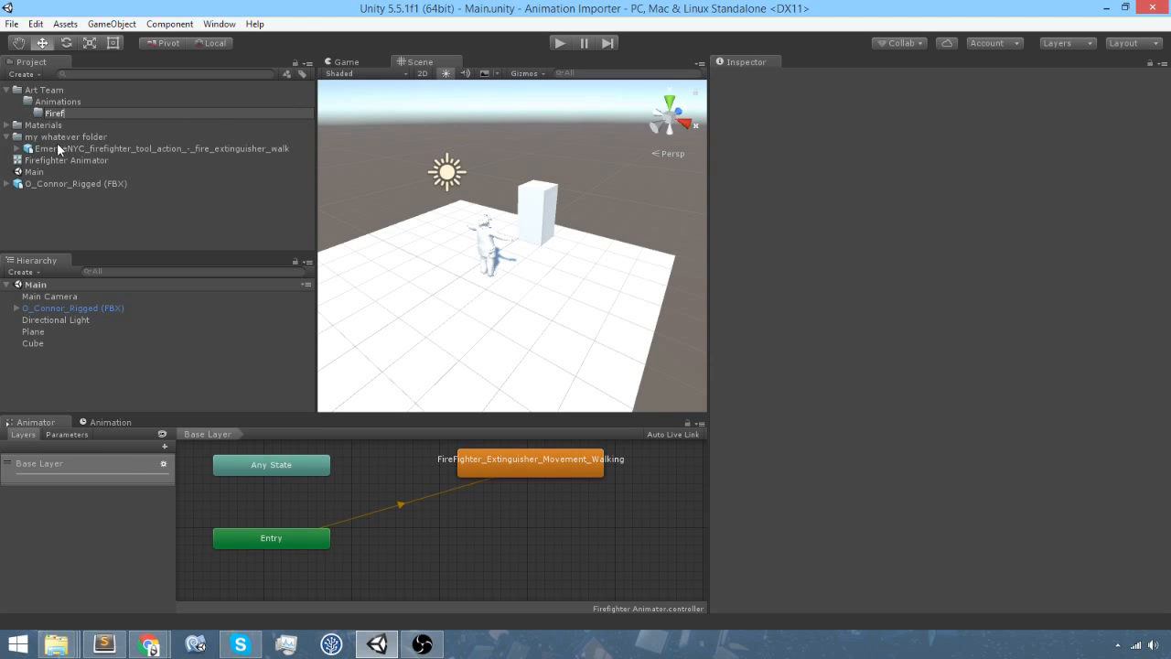
key(Return)
click(16, 150)
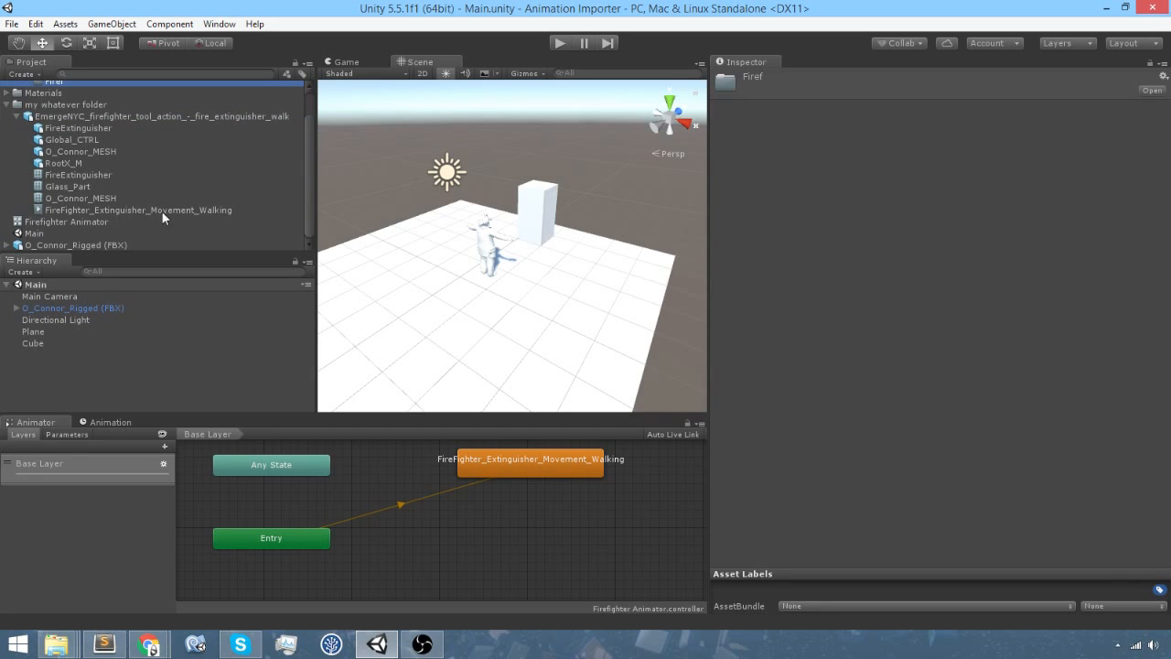
scroll(82, 129, up, 2)
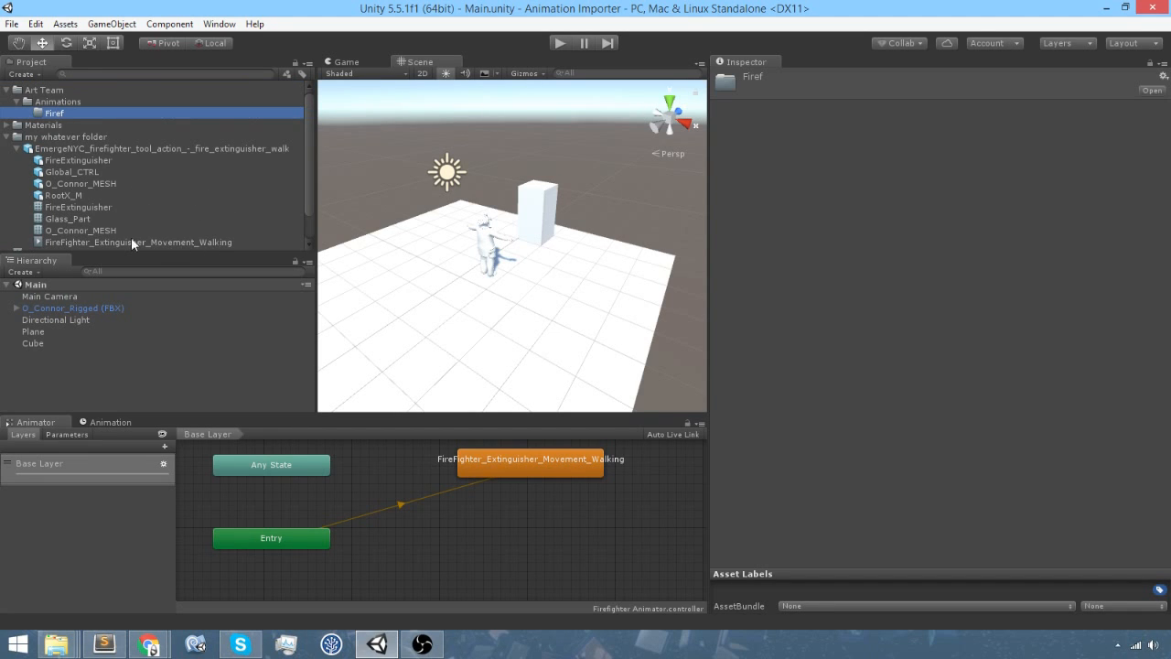
click(53, 113)
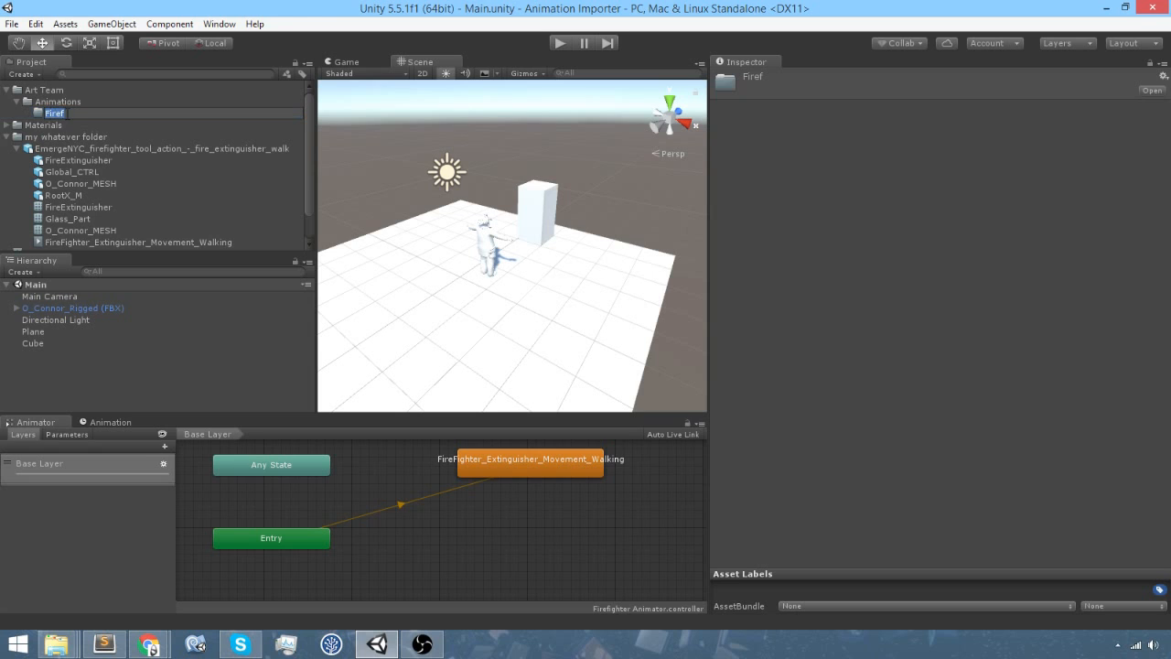
text(Firefighter)
key(Return)
Create a subfolder named Movement inside the Firefighter folder.
right_click(62, 104)
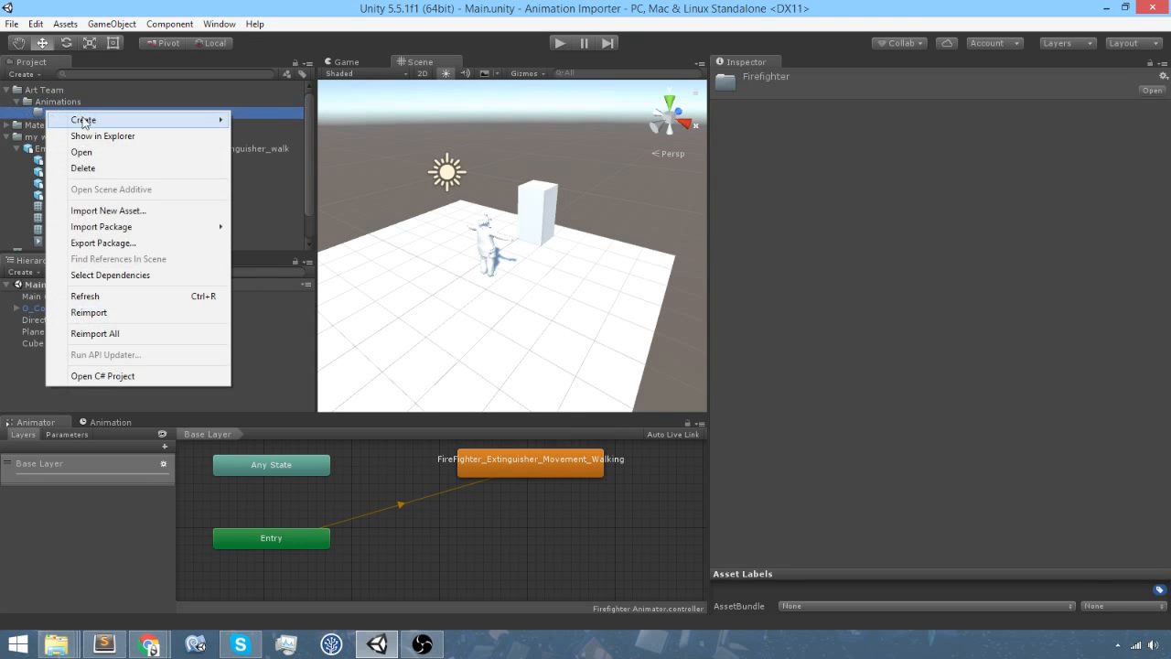
mouse_move(101, 112)
click(254, 119)
text(Movemen)
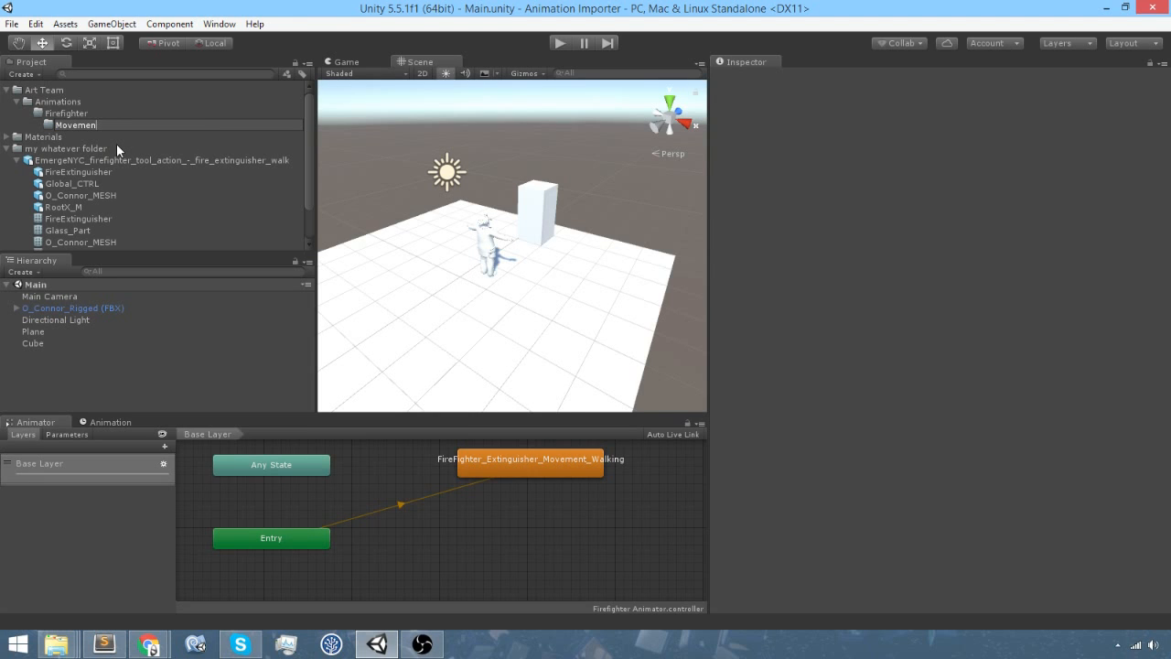
text(rtt)
click(124, 168)
click(80, 124)
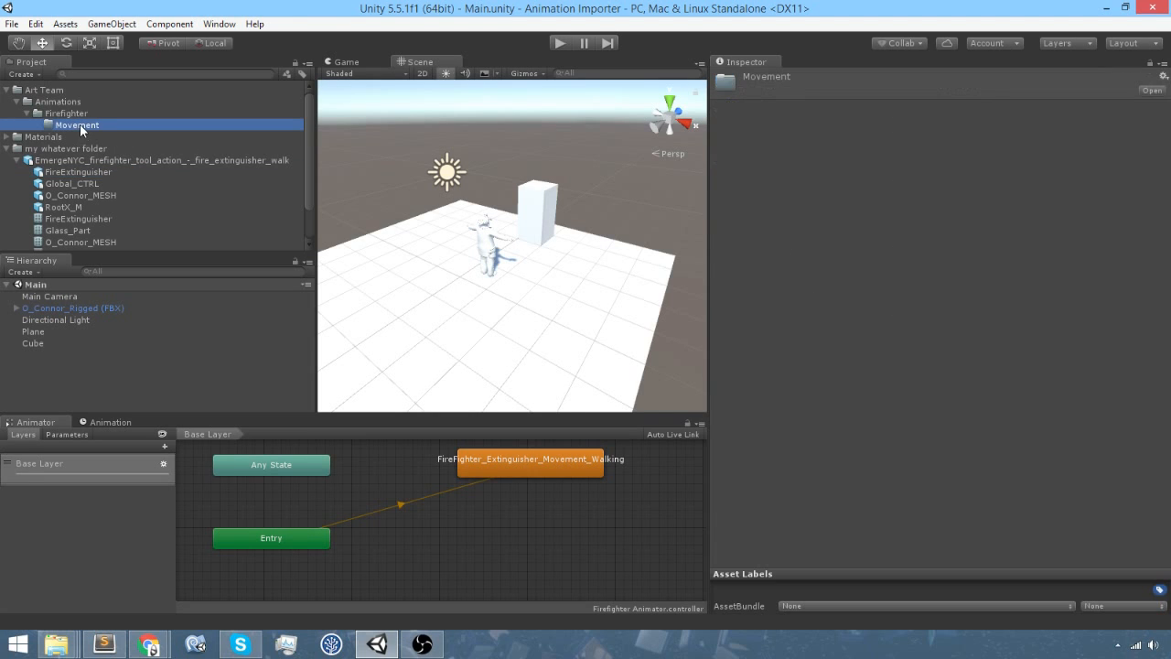
Move the fire_extinguisher_walk model into the Movement folder, expand that folder, and collapse the model's contents.
drag(127, 161, 103, 127)
click(44, 125)
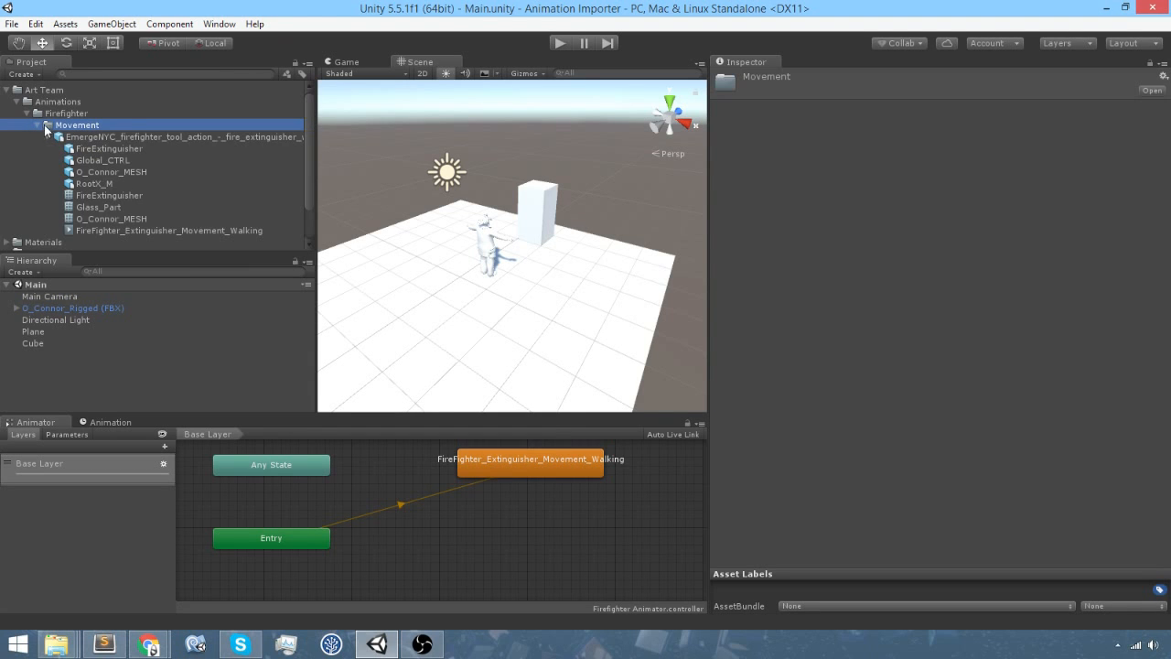
click(48, 137)
Export the fire_extinguisher_walk model without dependencies to the Desktop, overwriting My Walk Animation.unitypackage, and close the file window showing the export.
right_click(87, 138)
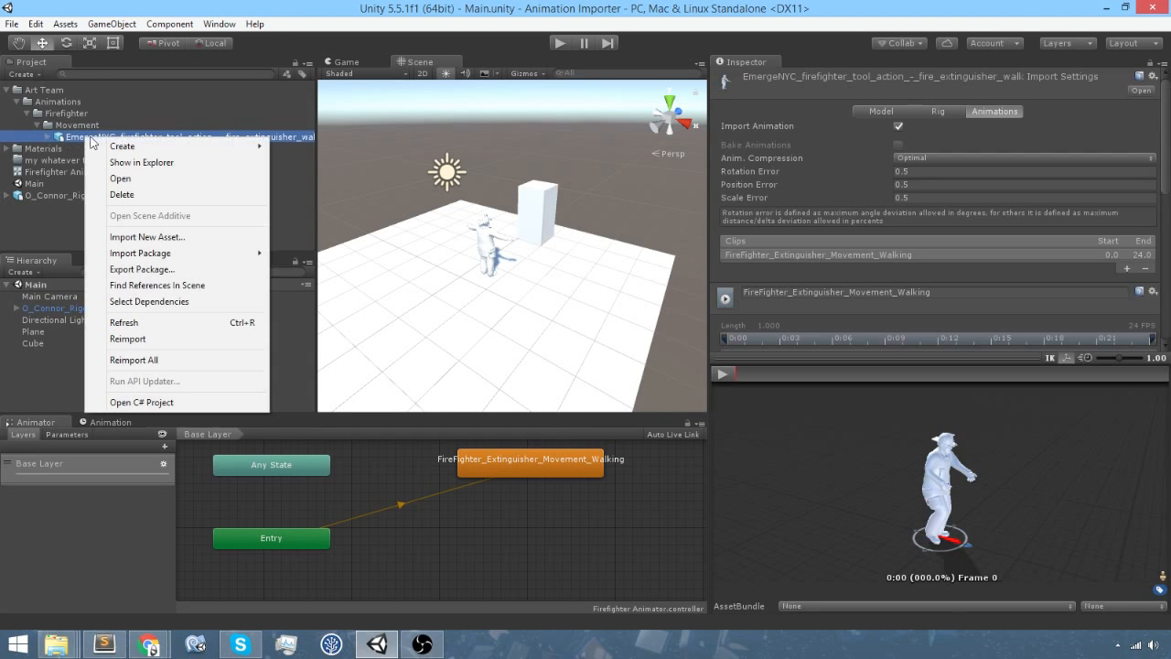
mouse_move(152, 150)
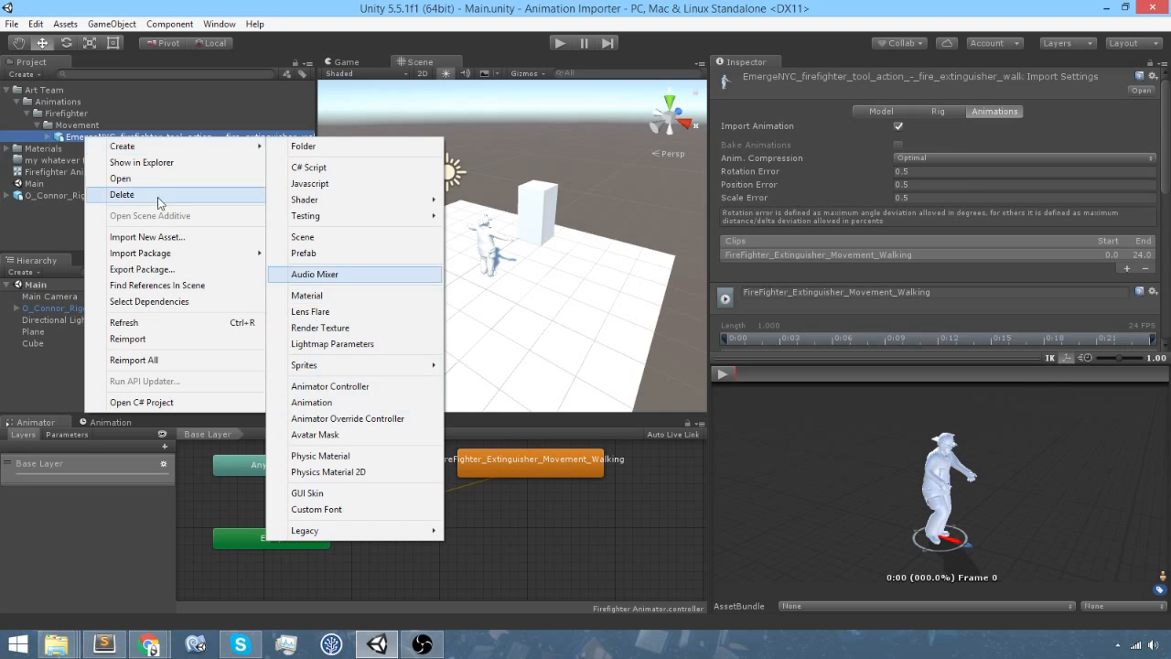
click(158, 269)
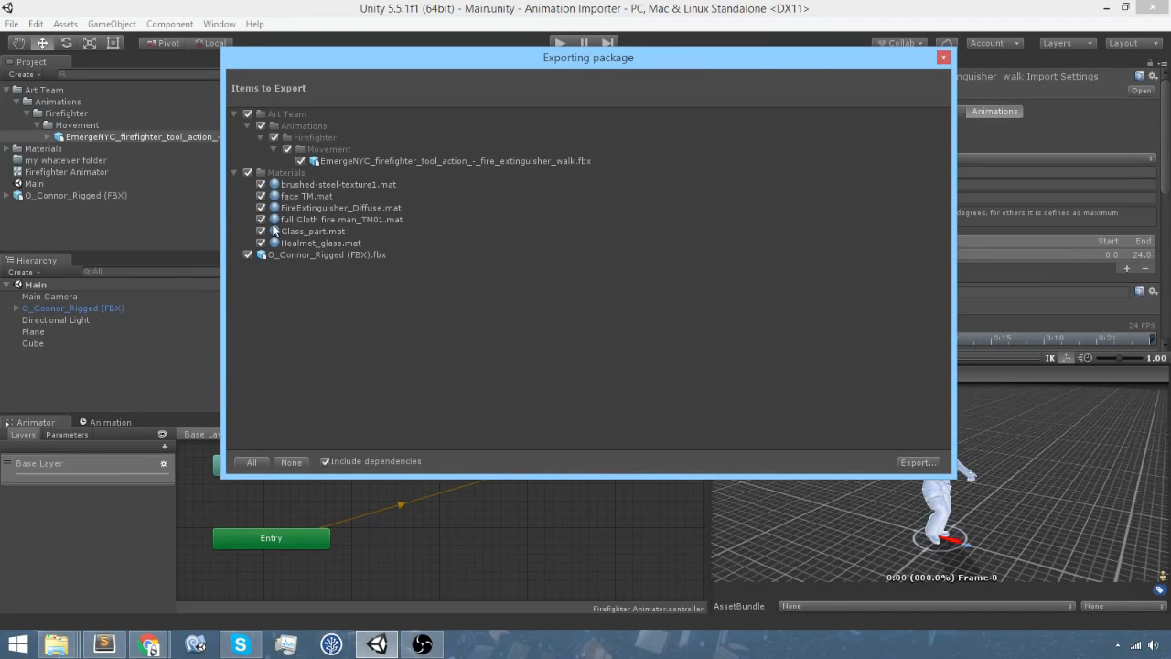
click(328, 461)
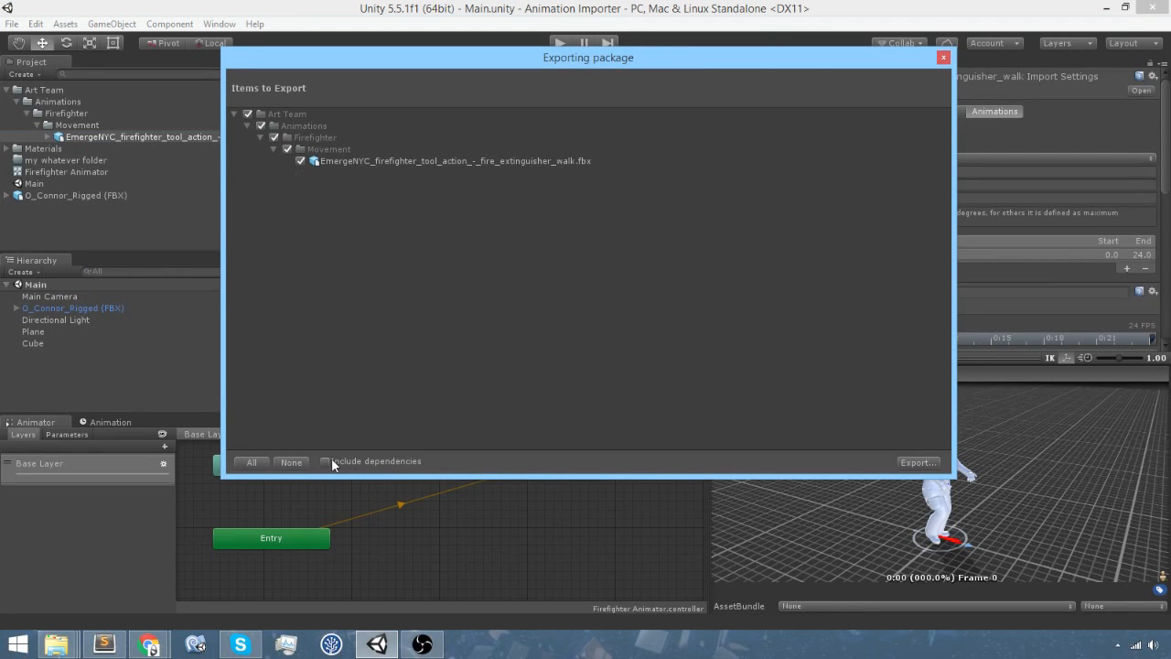
click(916, 463)
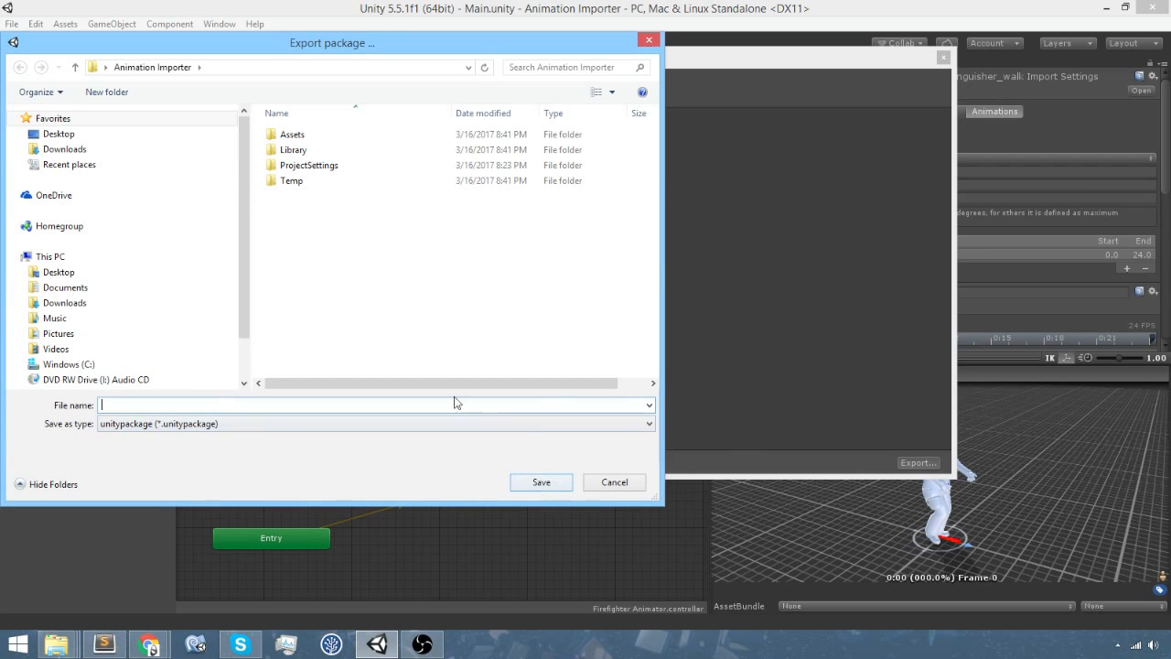
click(62, 135)
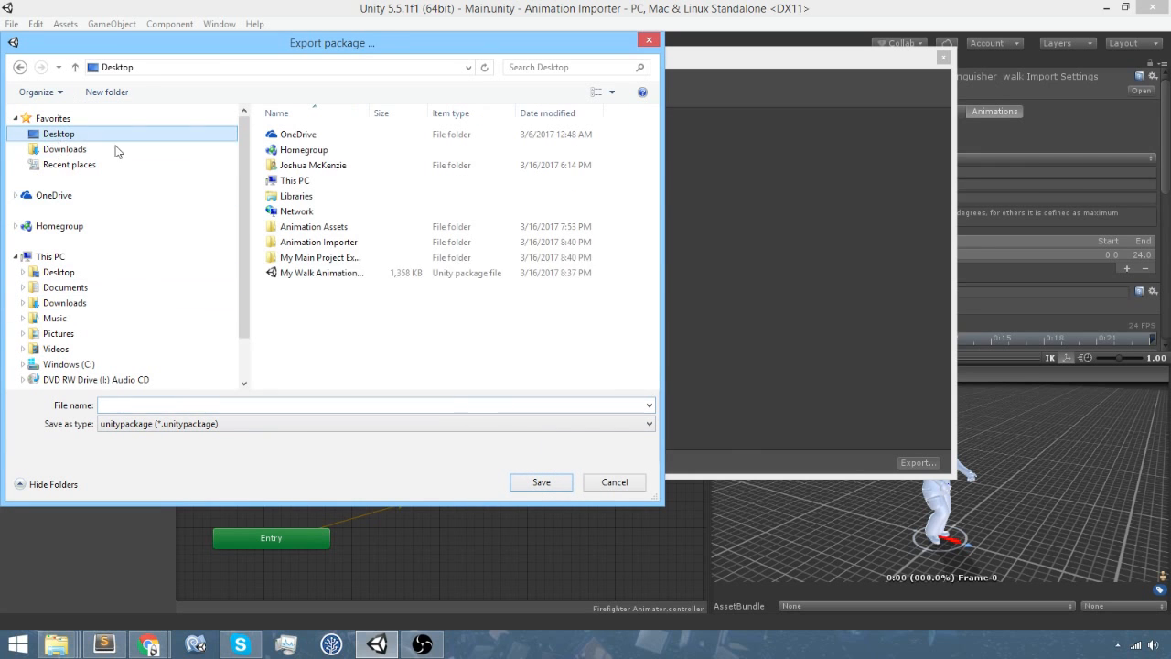
click(327, 273)
click(534, 482)
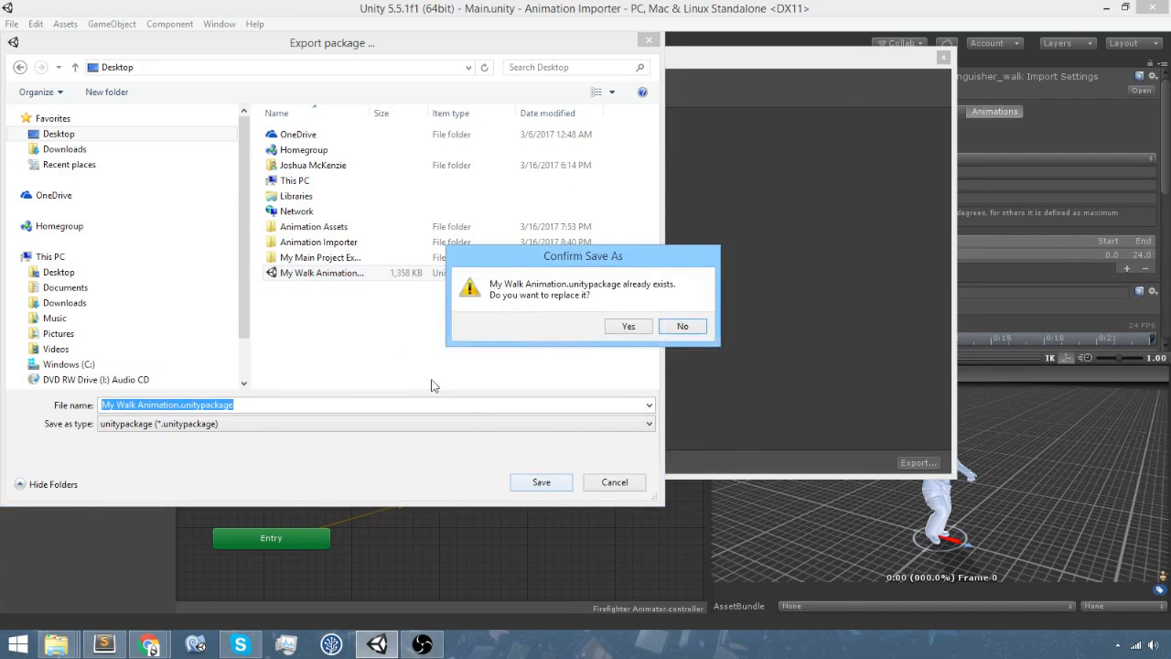
click(627, 325)
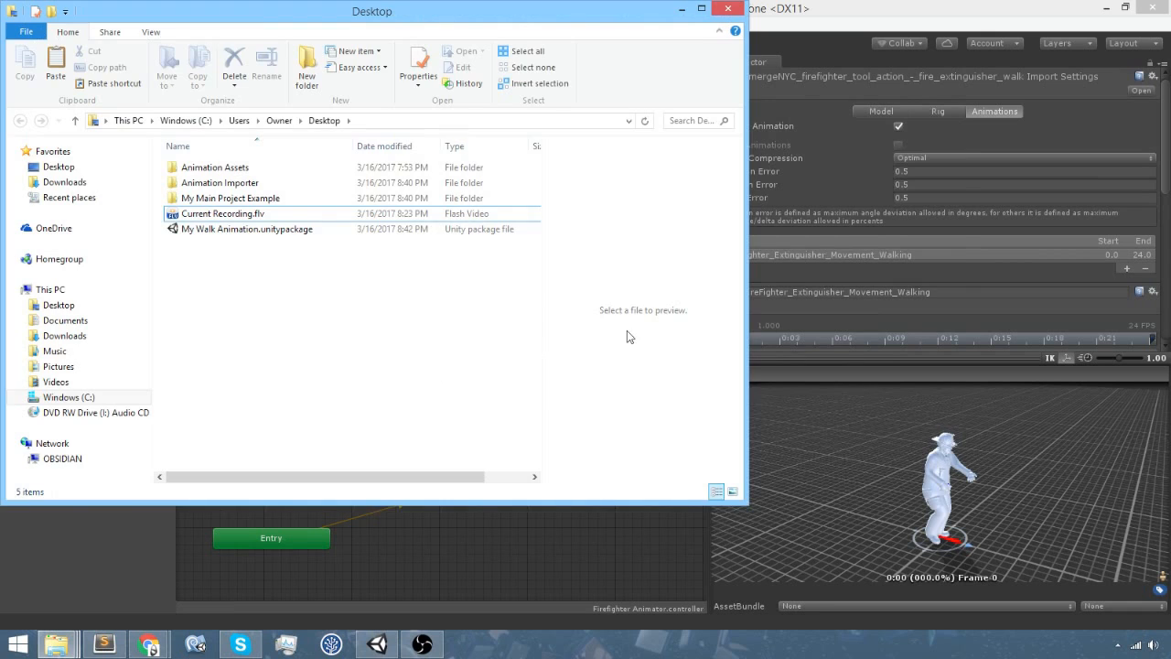
click(728, 8)
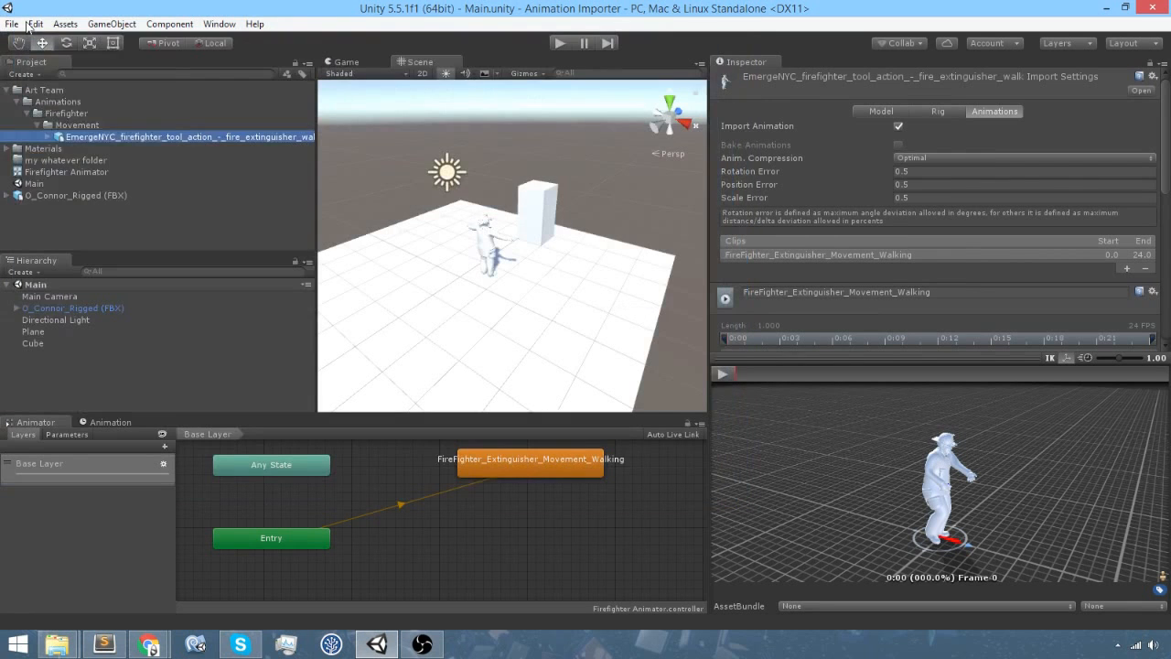
Open the My Main Project Example project and expand its Animator Controllers folder.
click(12, 24)
click(63, 129)
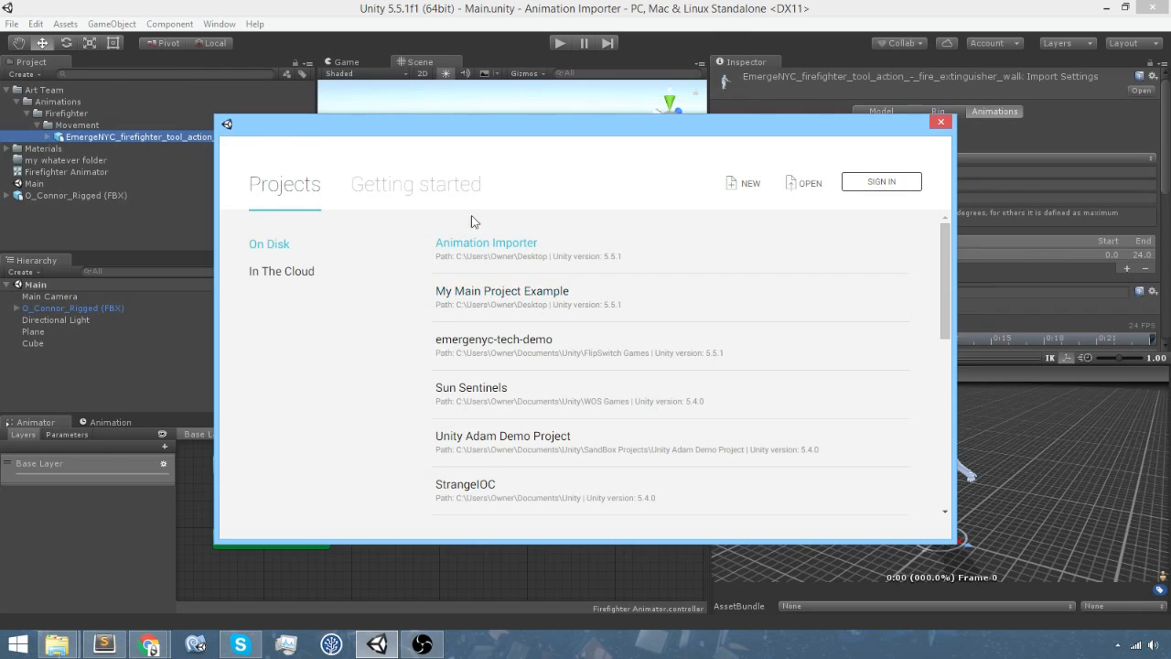
click(486, 302)
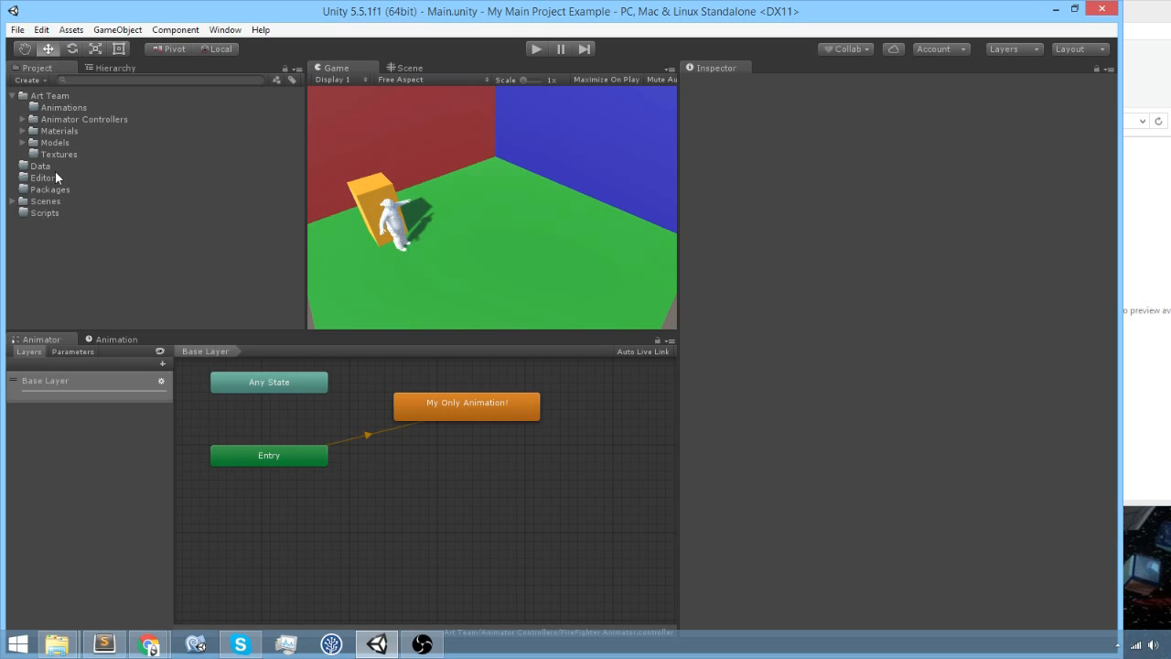
click(24, 120)
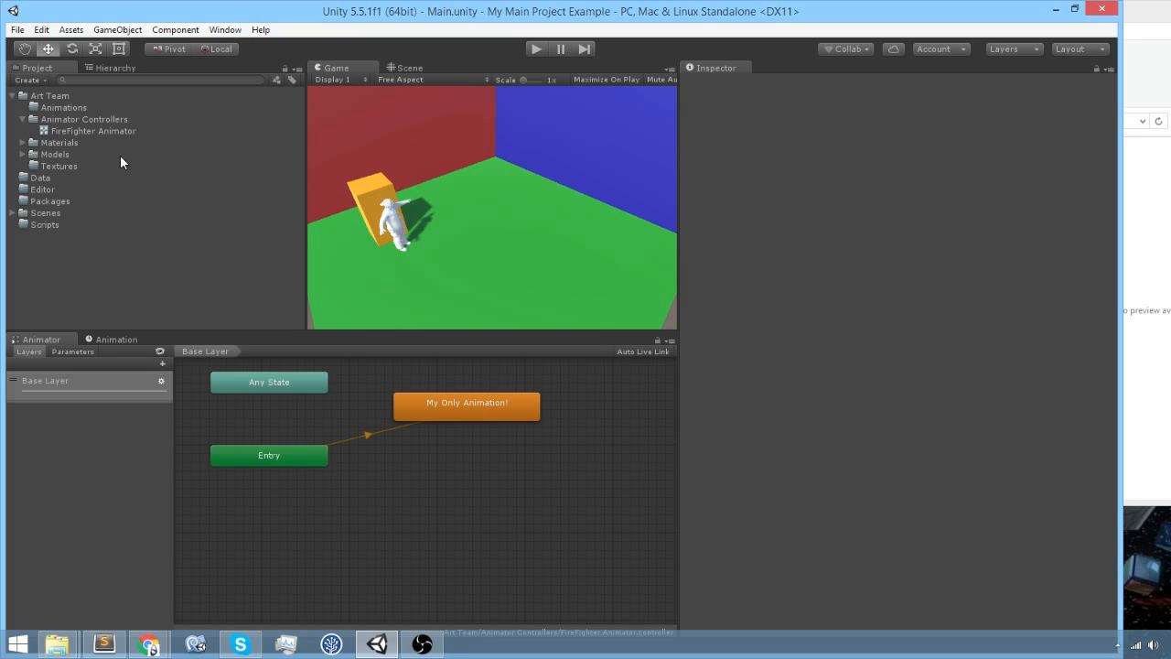
Import My Walk Animation.unitypackage from the Desktop with all its items, and expand the imported Firefighter and Movement folders.
click(57, 107)
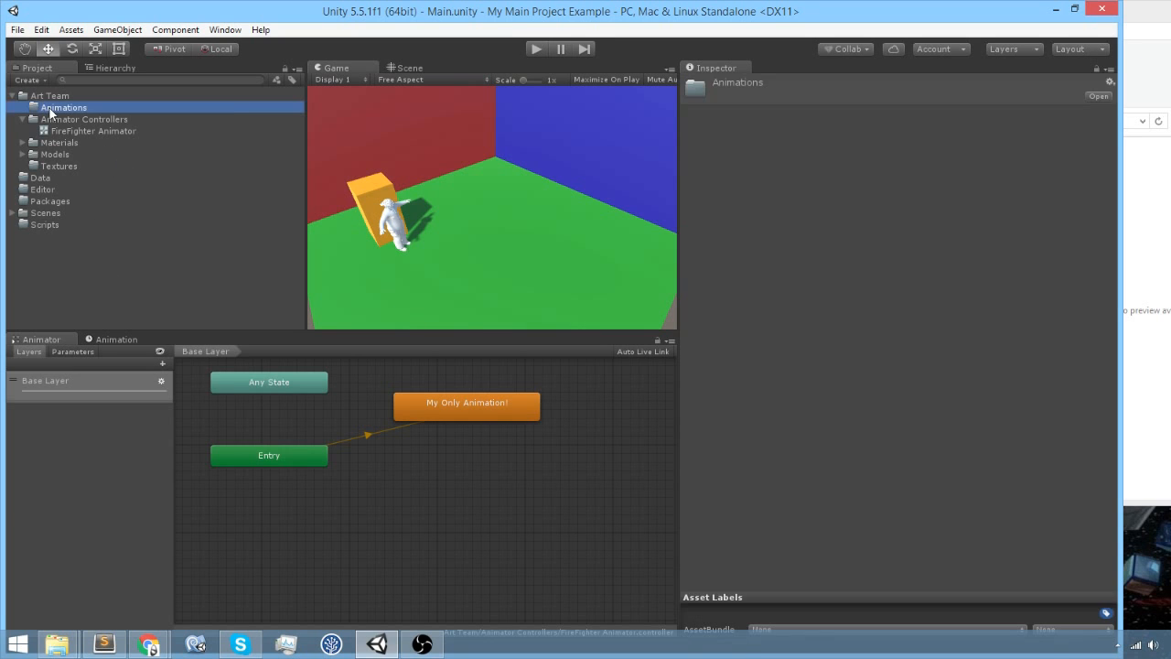
right_click(51, 108)
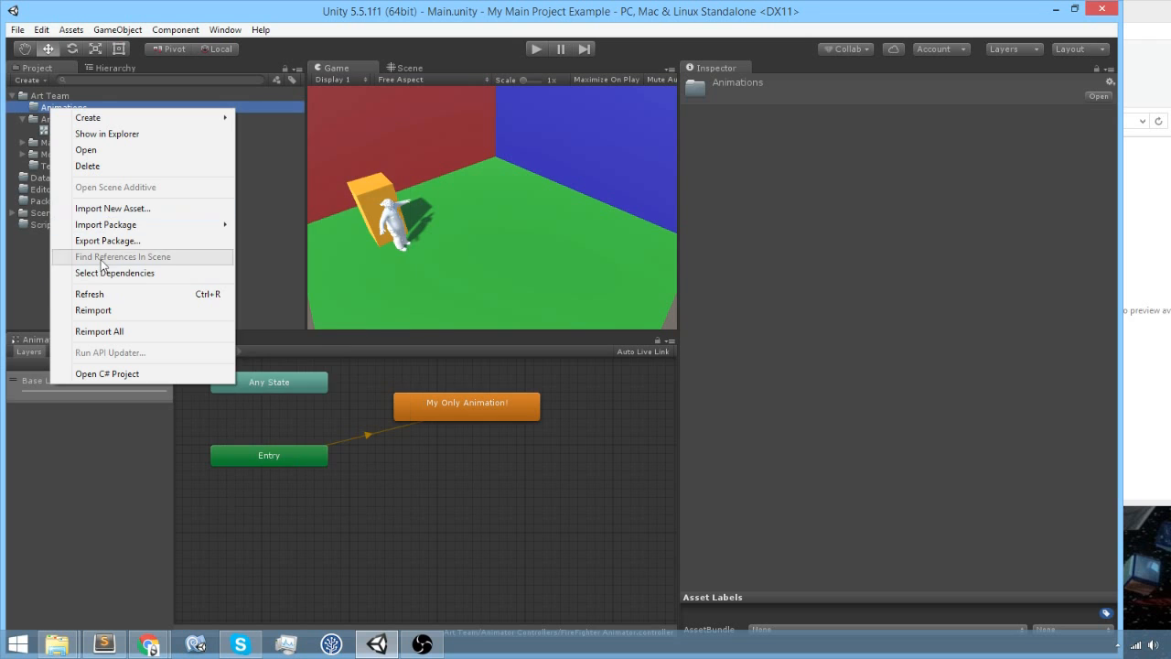
mouse_move(183, 224)
click(302, 225)
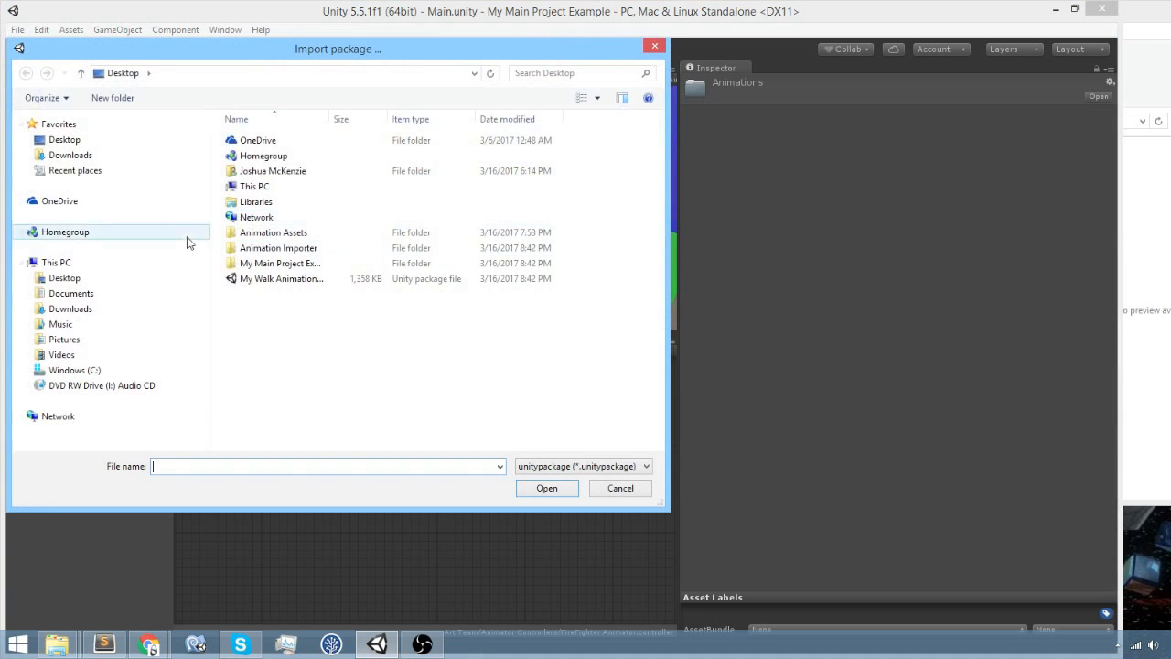
click(282, 280)
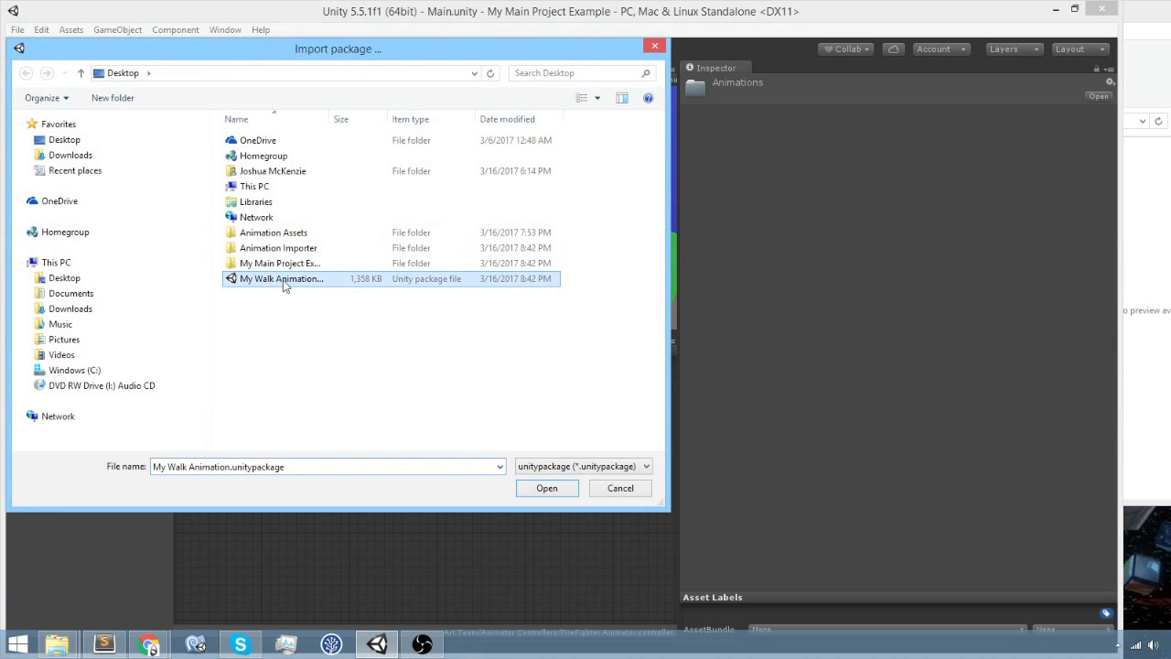
click(546, 488)
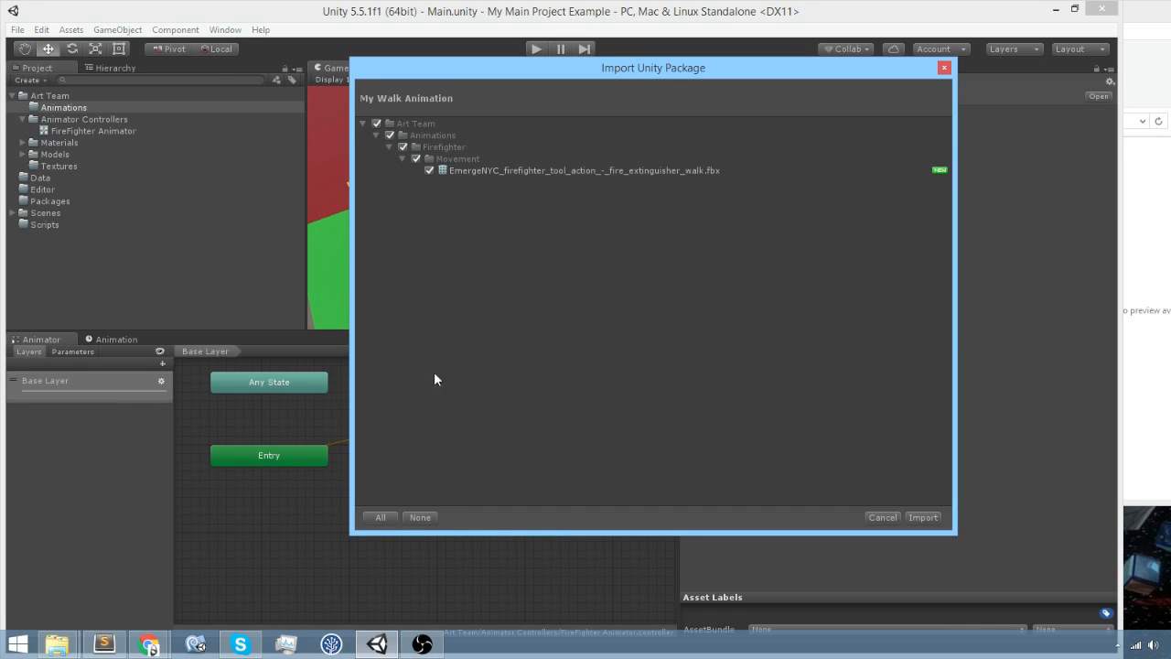
click(924, 518)
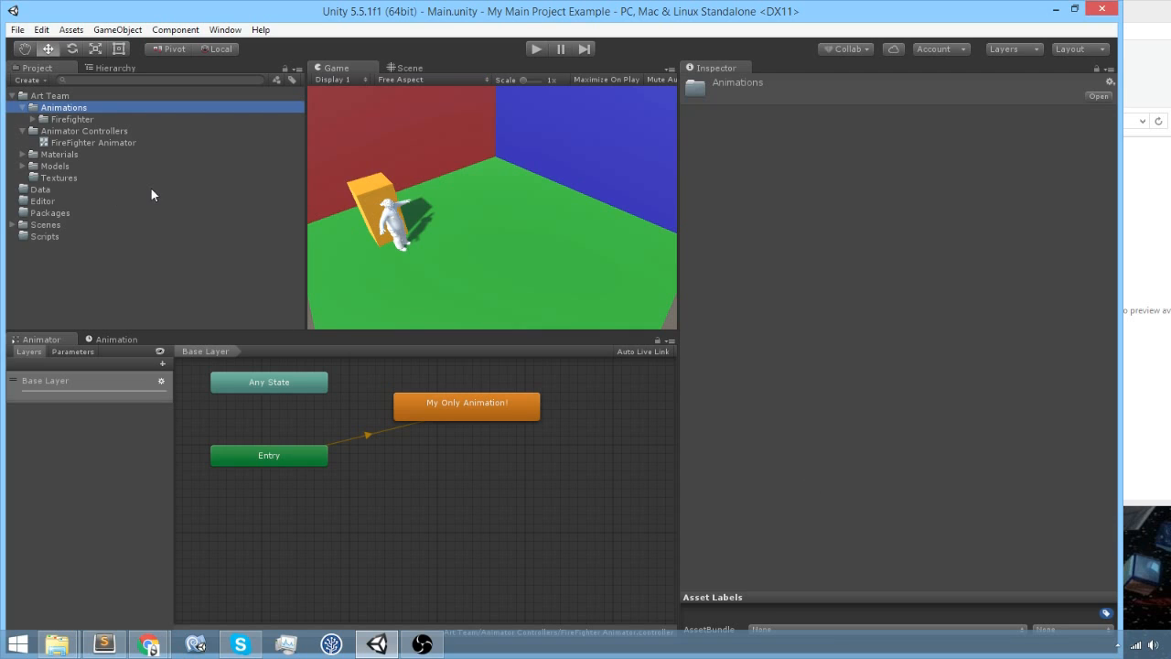
click(32, 119)
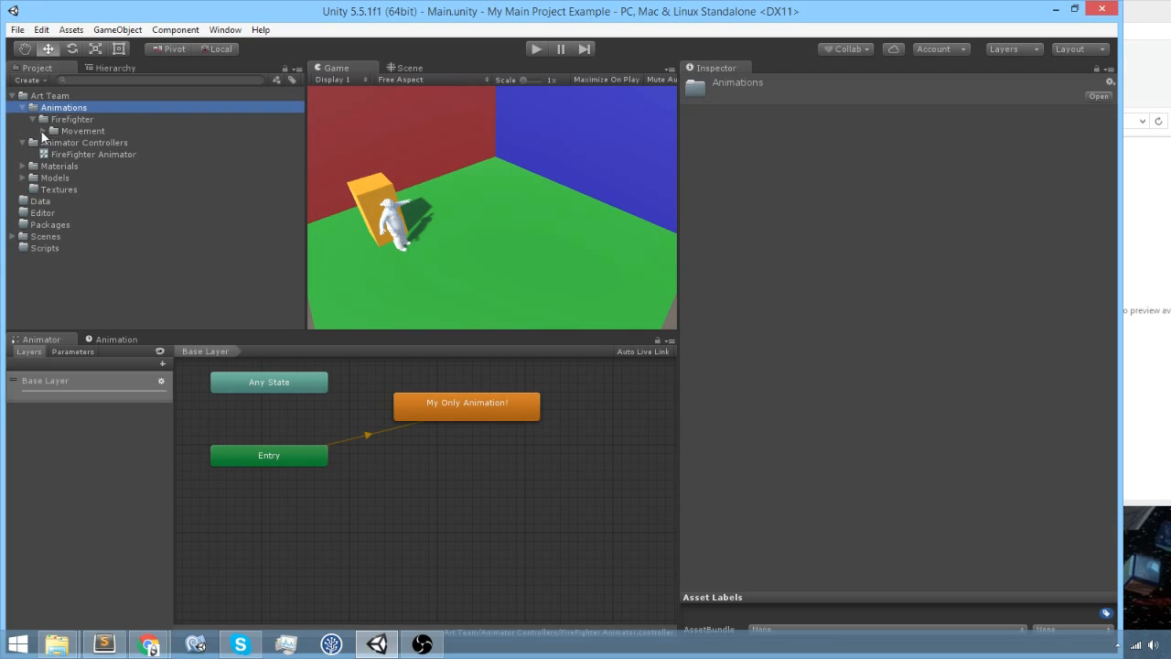
click(43, 131)
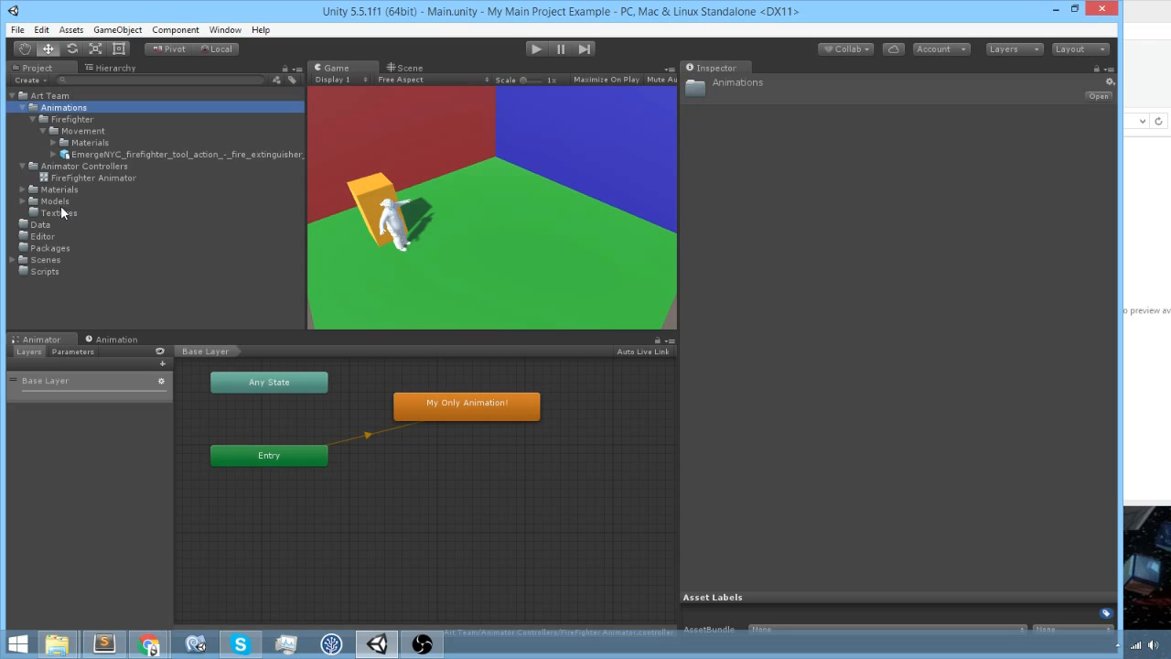
Assign the FireFighter_Extinguisher_Movement_Walking clip as the motion of the My Only Animation! state in O_Connor_Rigged (FBX)'s animator.
click(394, 233)
click(119, 66)
click(83, 115)
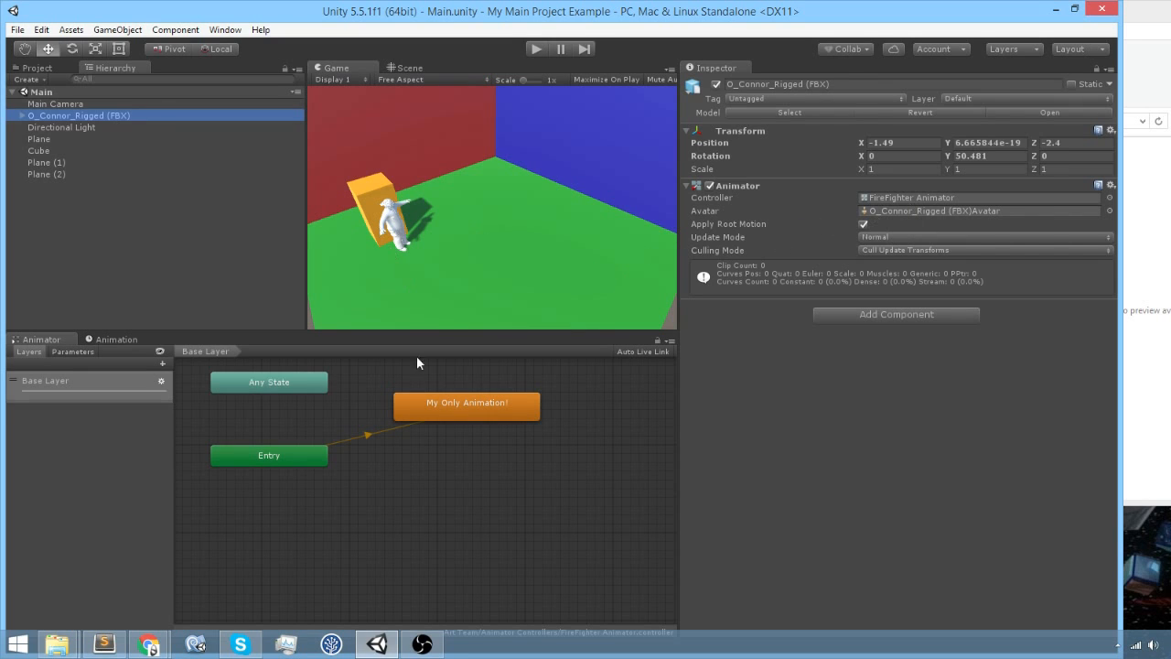
click(460, 410)
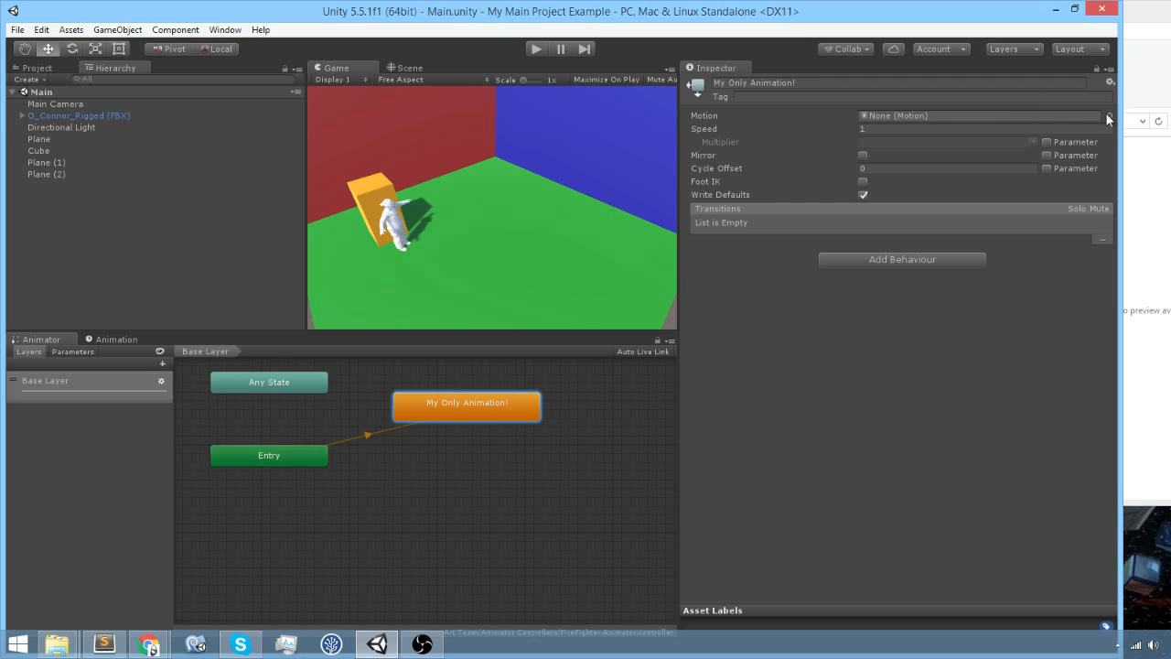
click(1109, 117)
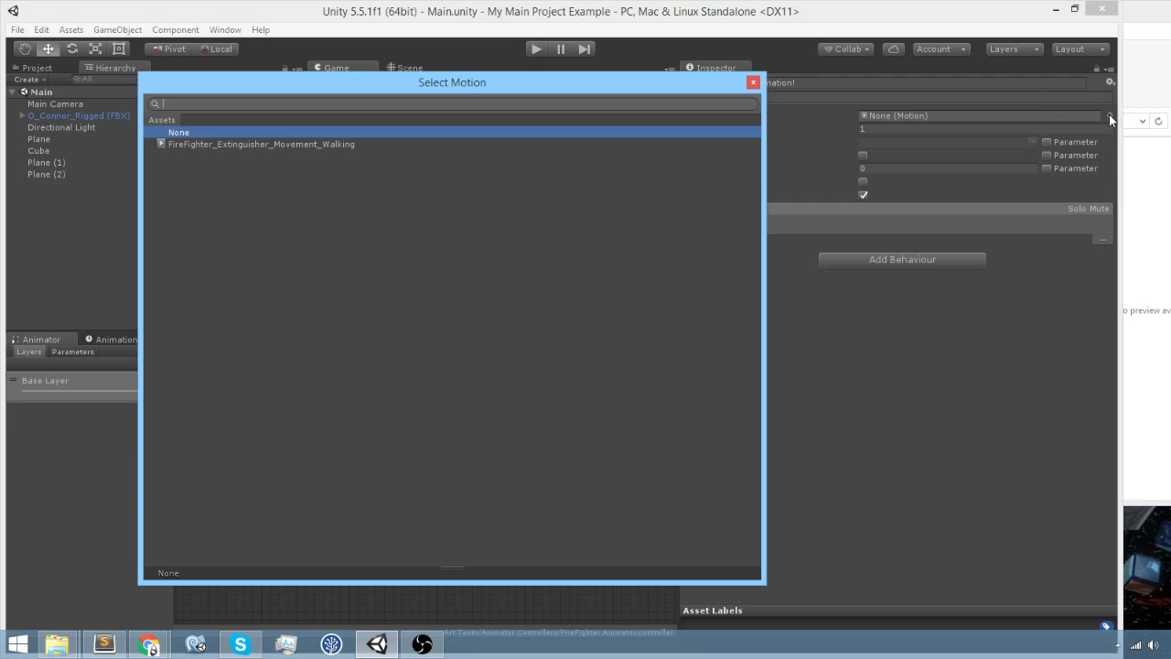
click(268, 144)
double_click(284, 144)
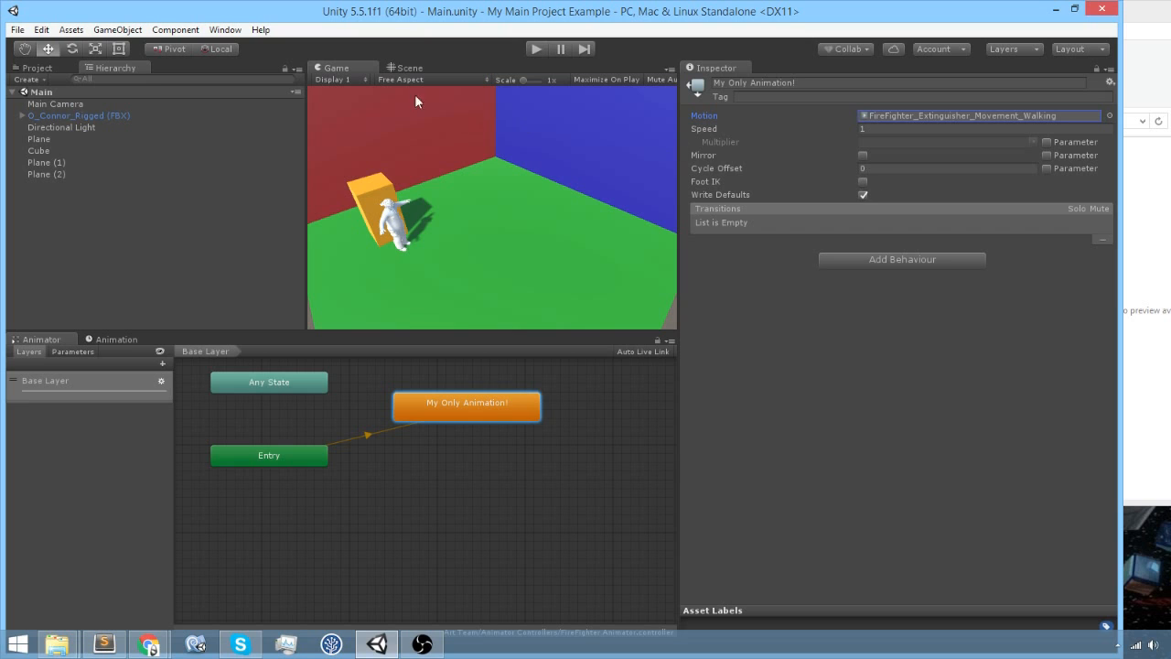
Play the scene to check the walk animation on O_Connor_Rigged (FBX) in the Game and Scene views, and stop playback.
click(77, 118)
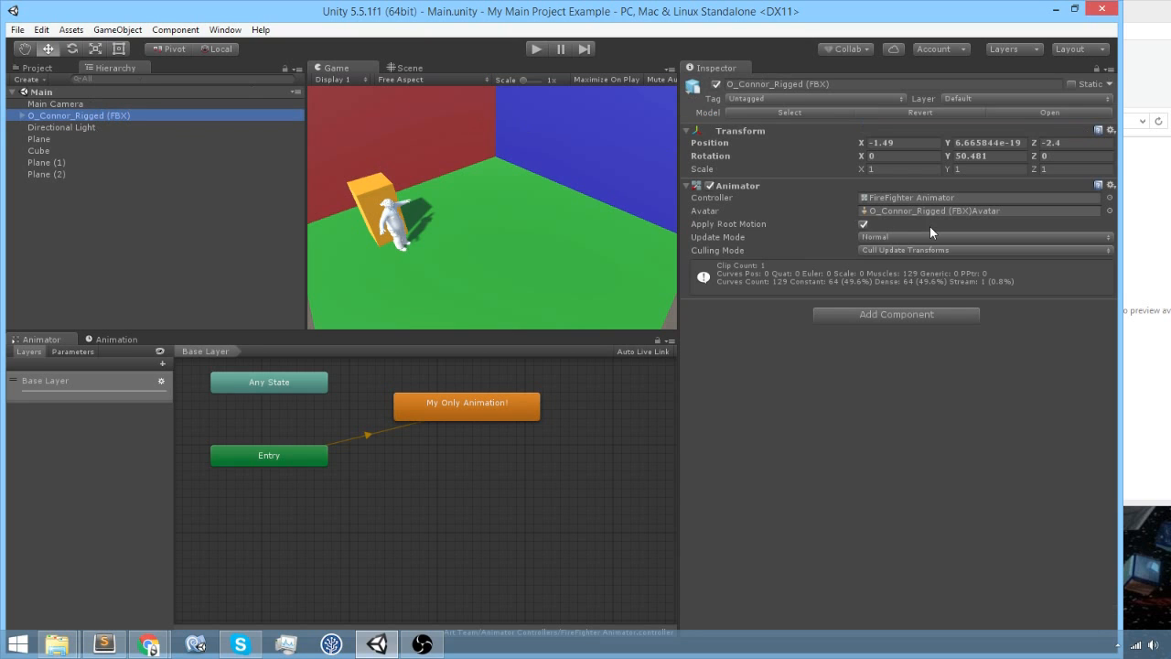
click(536, 47)
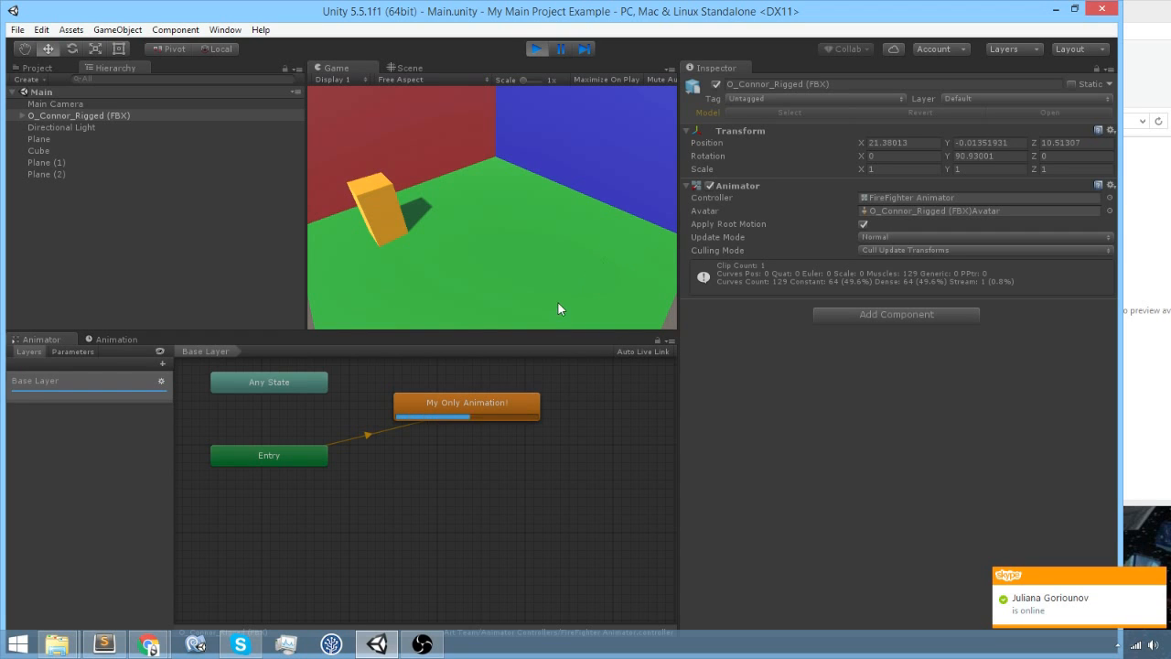
click(499, 402)
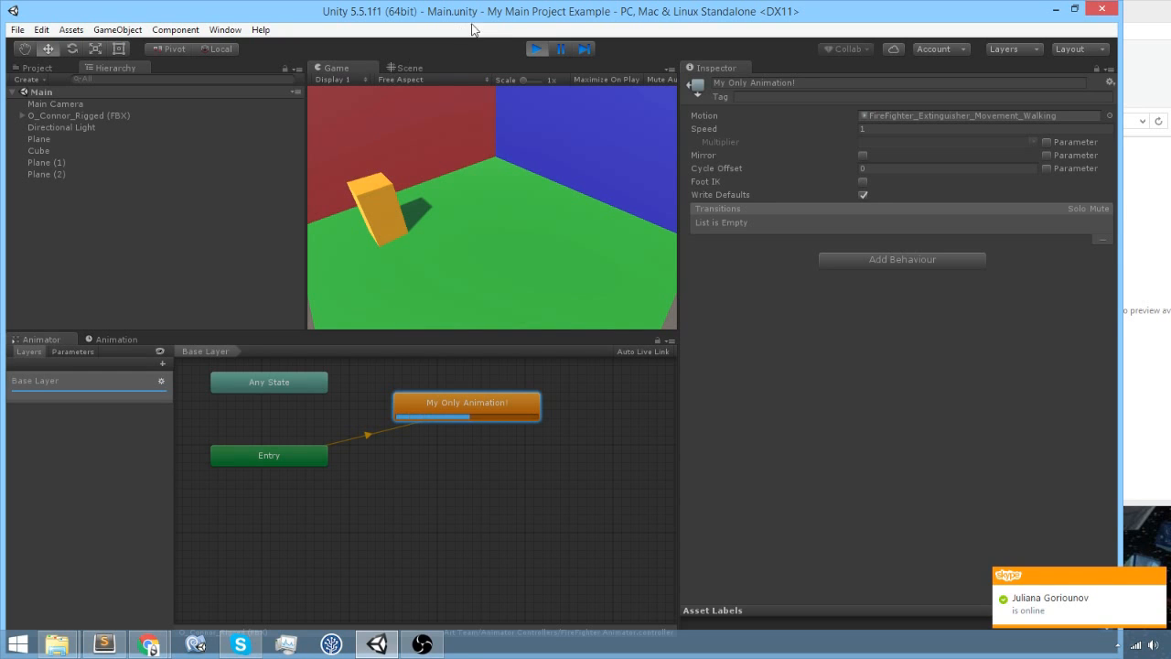
click(407, 69)
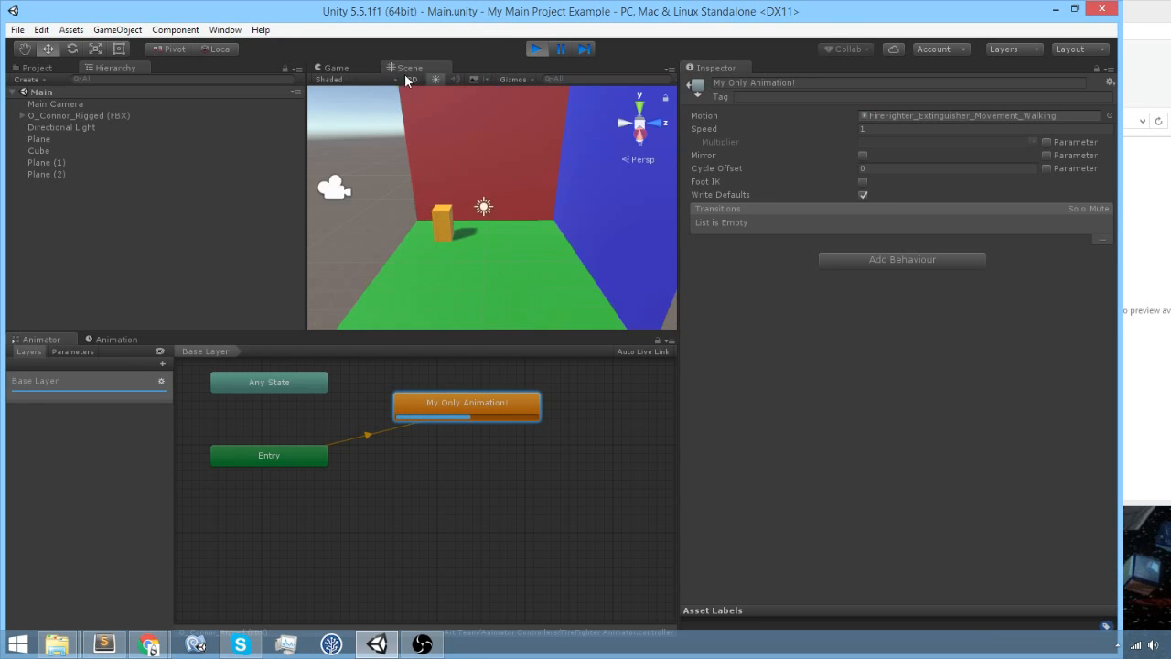
right_drag(457, 203, 498, 132)
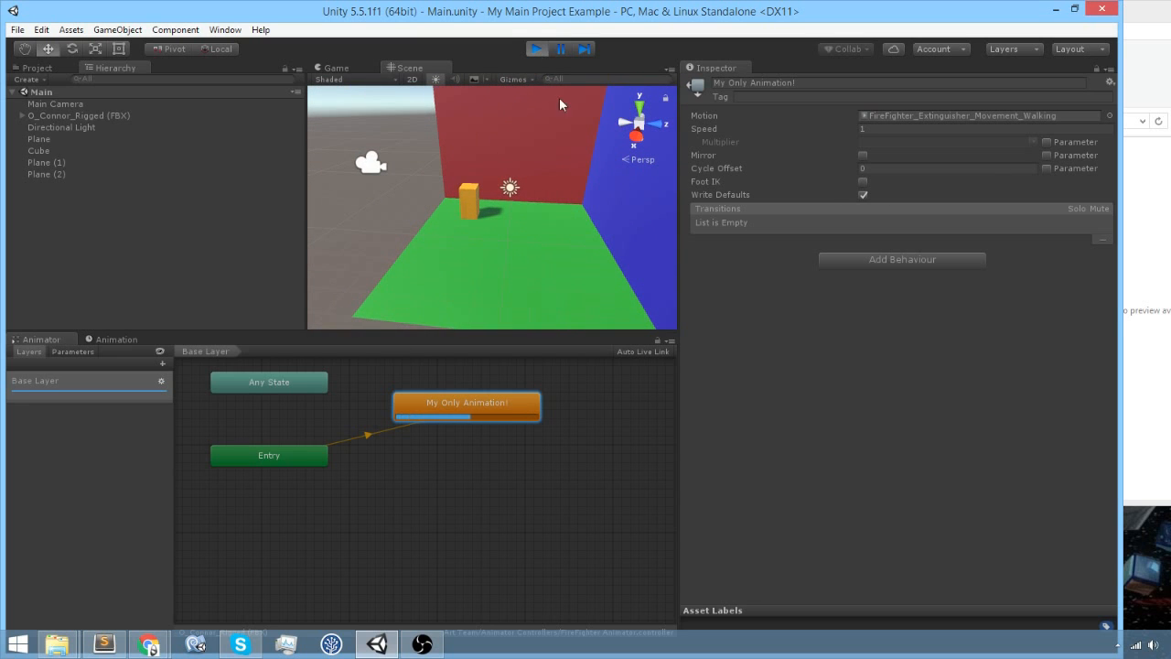
right_drag(559, 97, 546, 175)
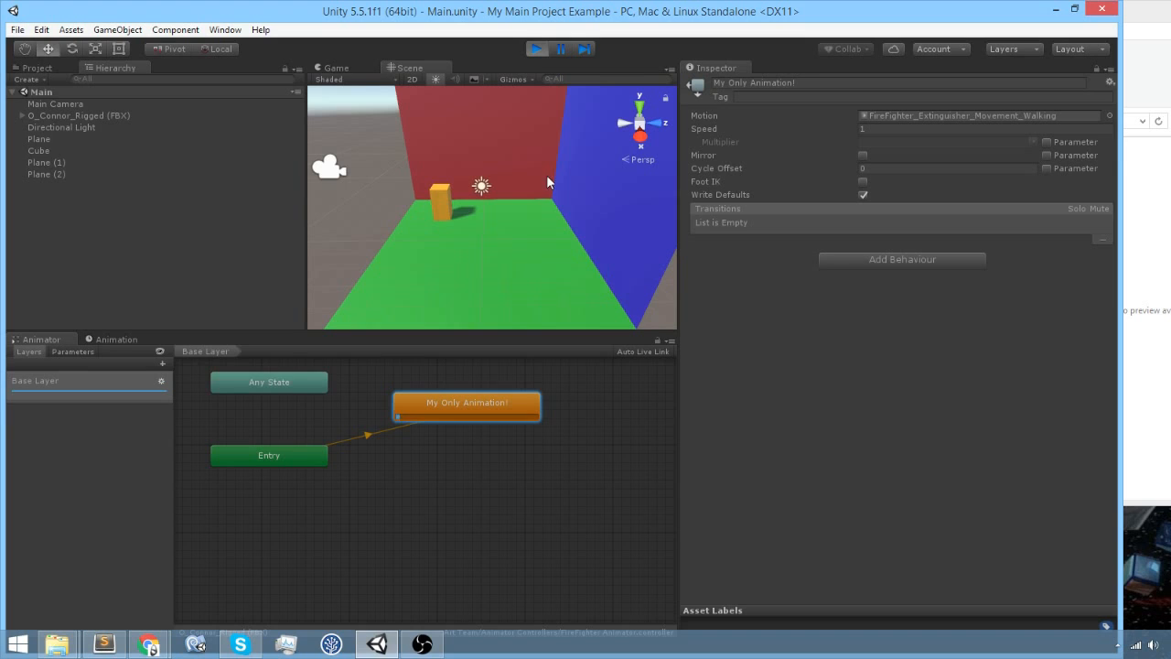
click(537, 50)
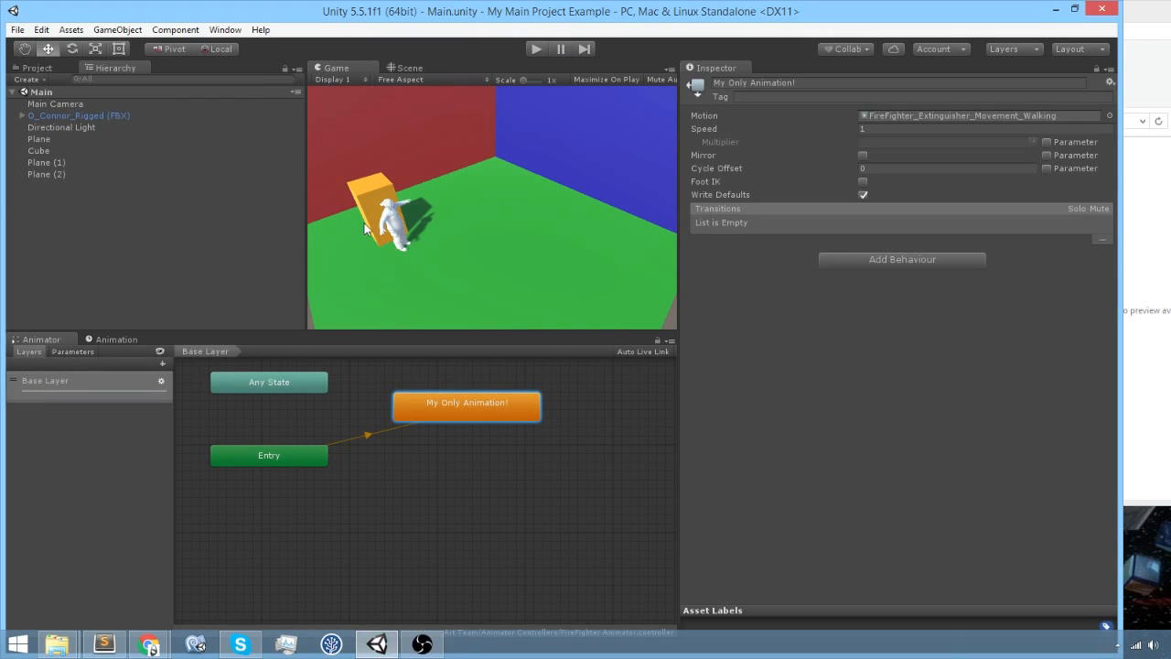